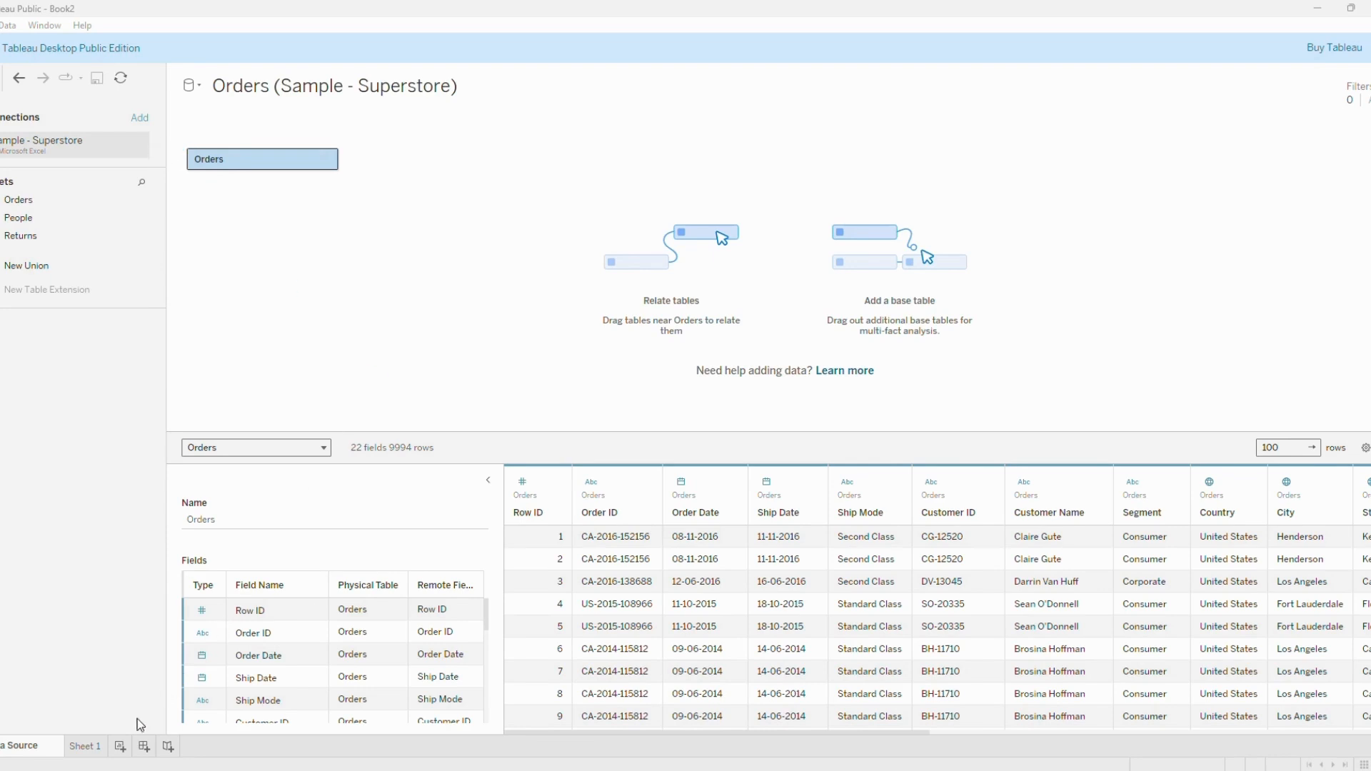
Open Sheet 1, then switch to the Superstore workbook in Excel and examine the first orders' repeated Order IDs and their Sub-Category values.
{"action": "left_click", "coordinate": [96, 748]}
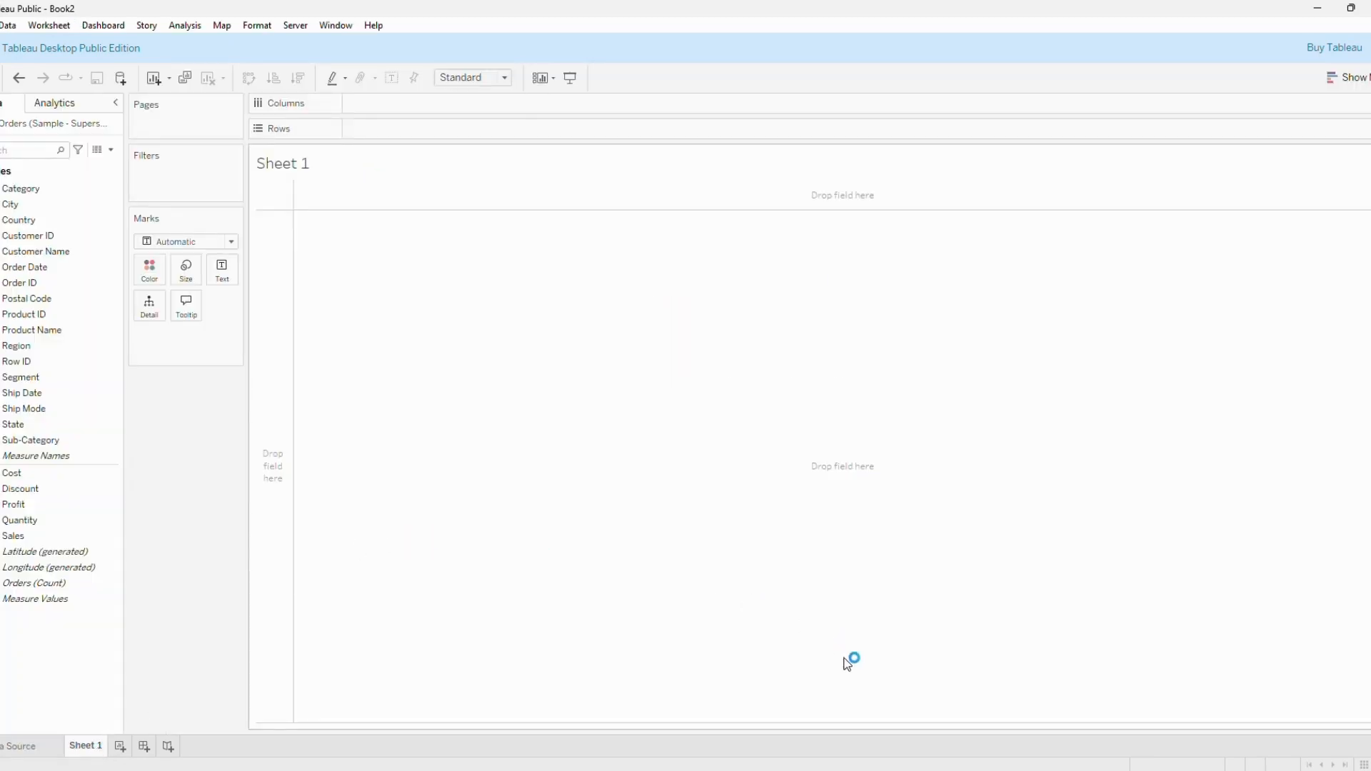
{"action": "mouse_move", "coordinate": [922, 768]}
{"action": "left_click", "coordinate": [902, 718]}
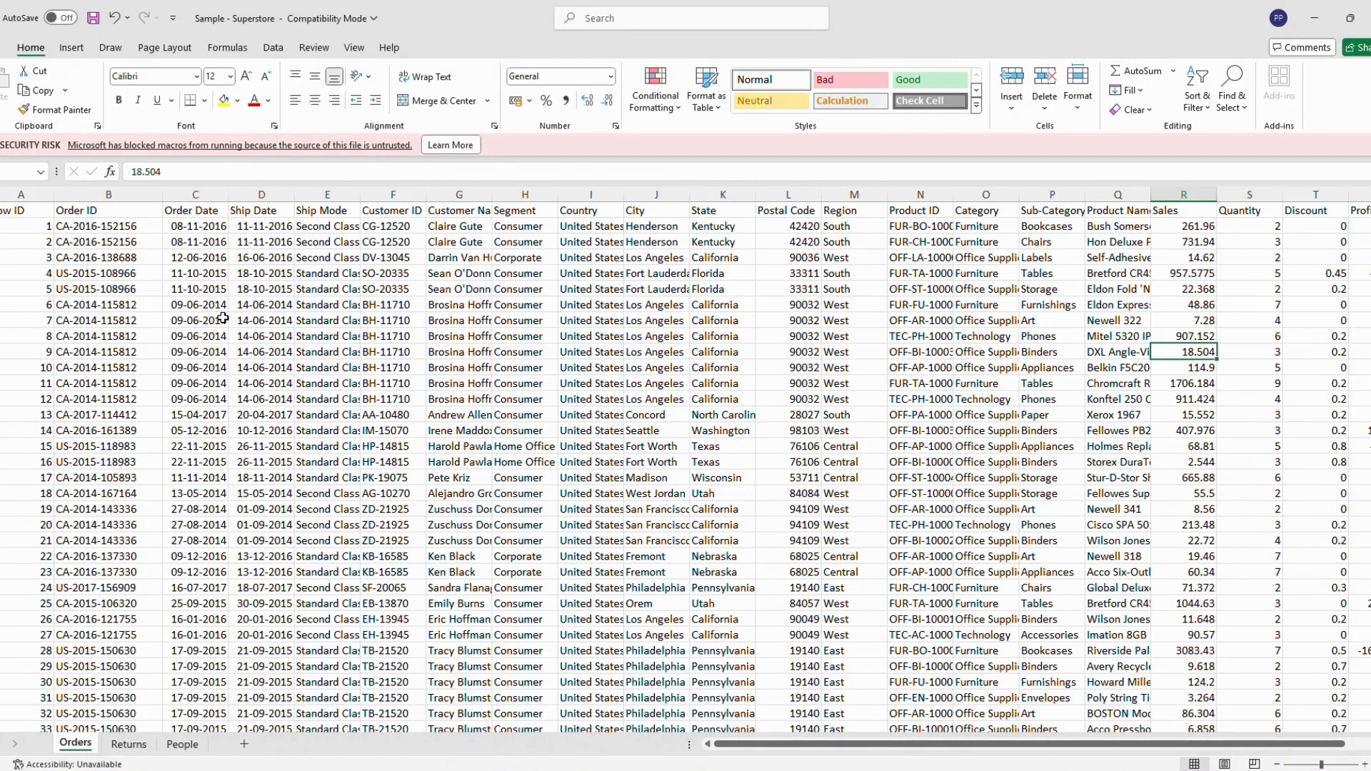
{"action": "left_click", "coordinate": [139, 224]}
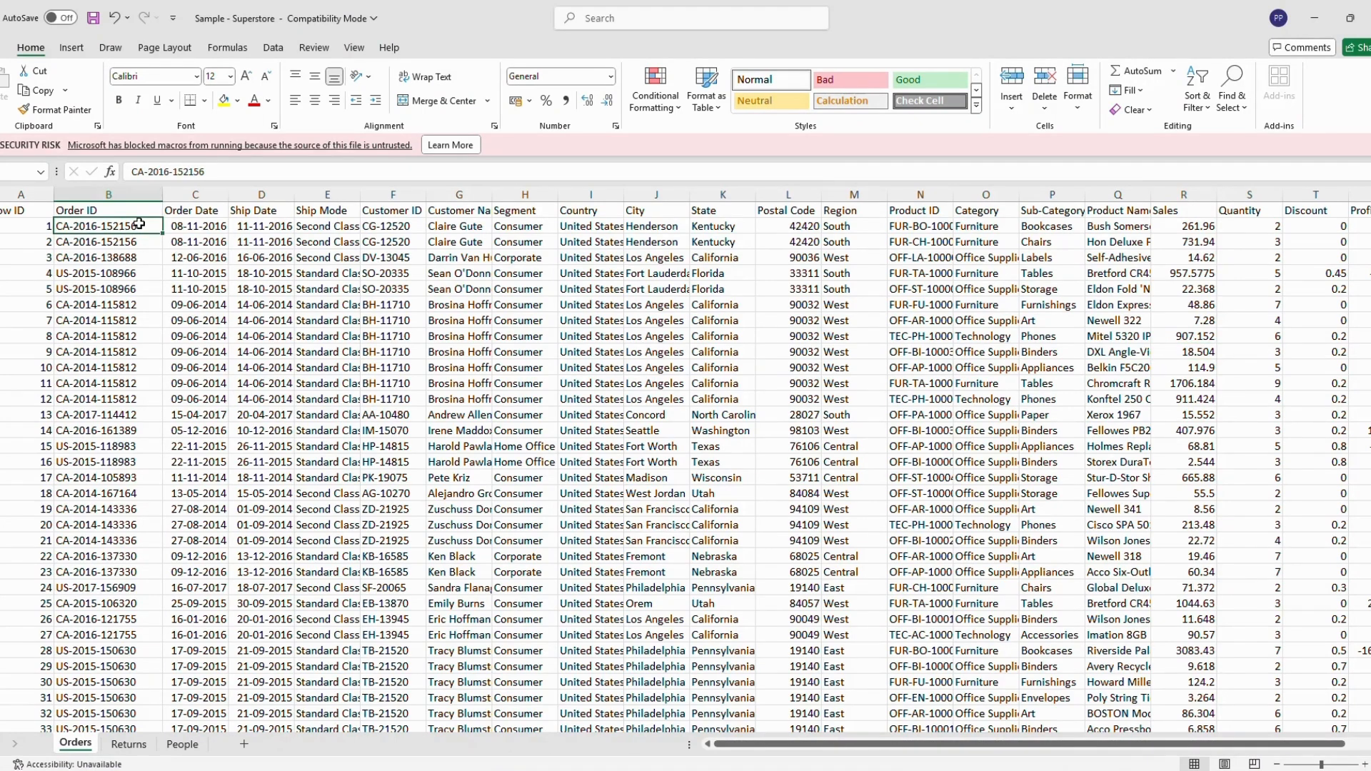
{"action": "left_click", "coordinate": [139, 242]}
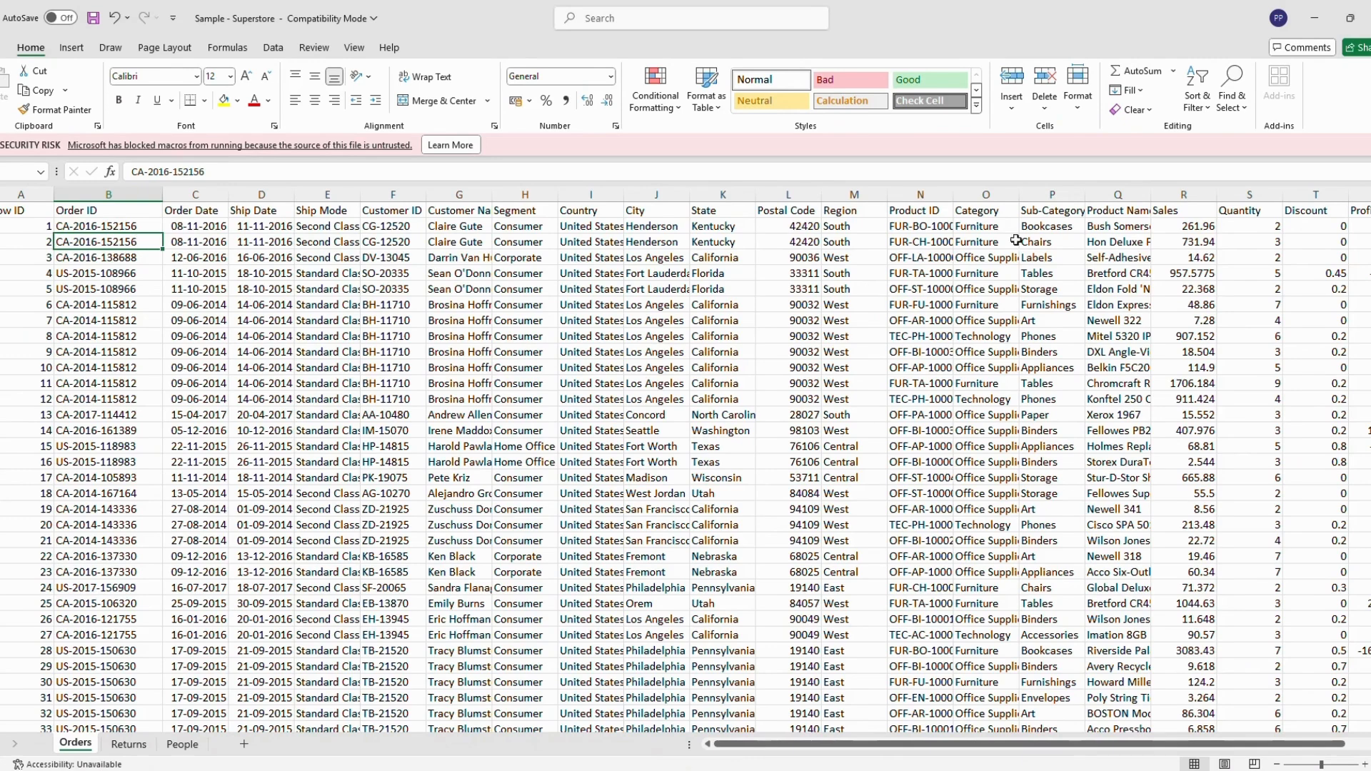
{"action": "left_click", "coordinate": [1060, 226]}
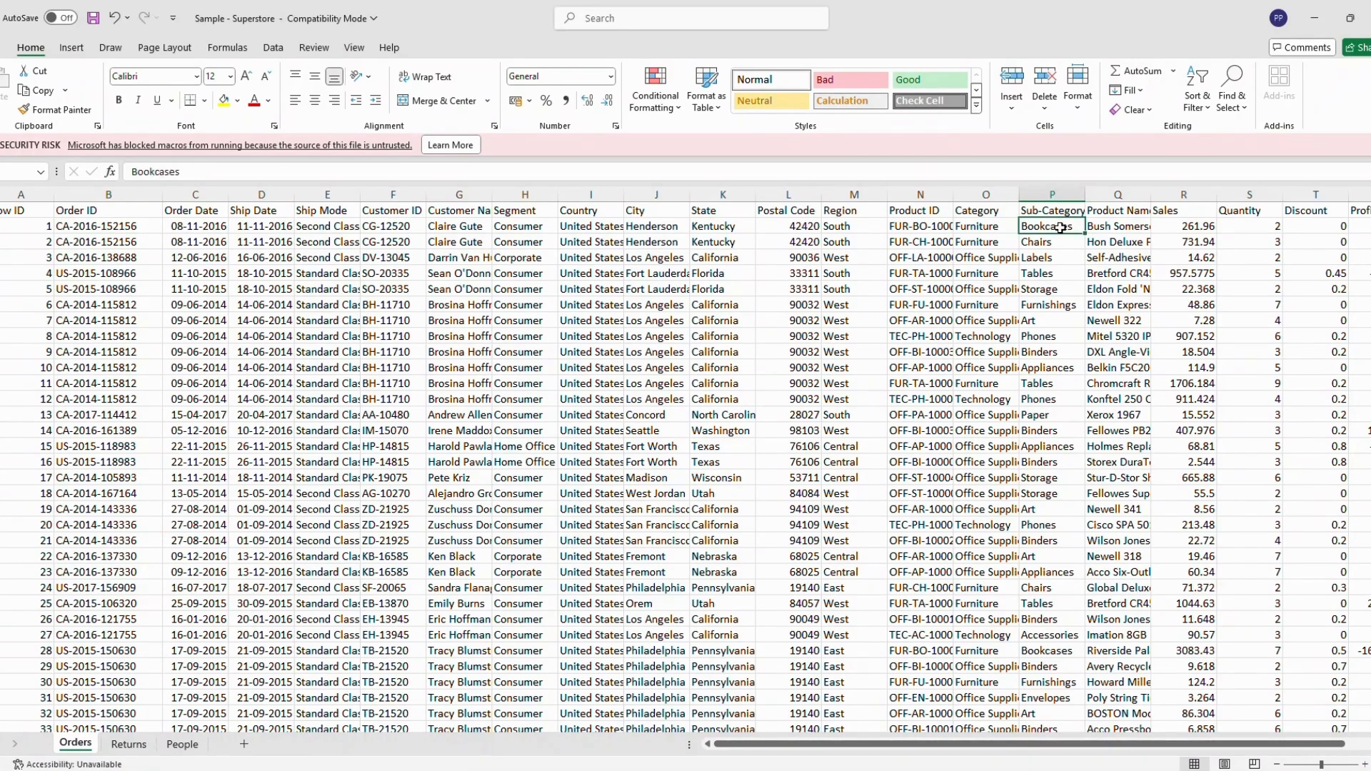
{"action": "left_click", "coordinate": [1058, 239]}
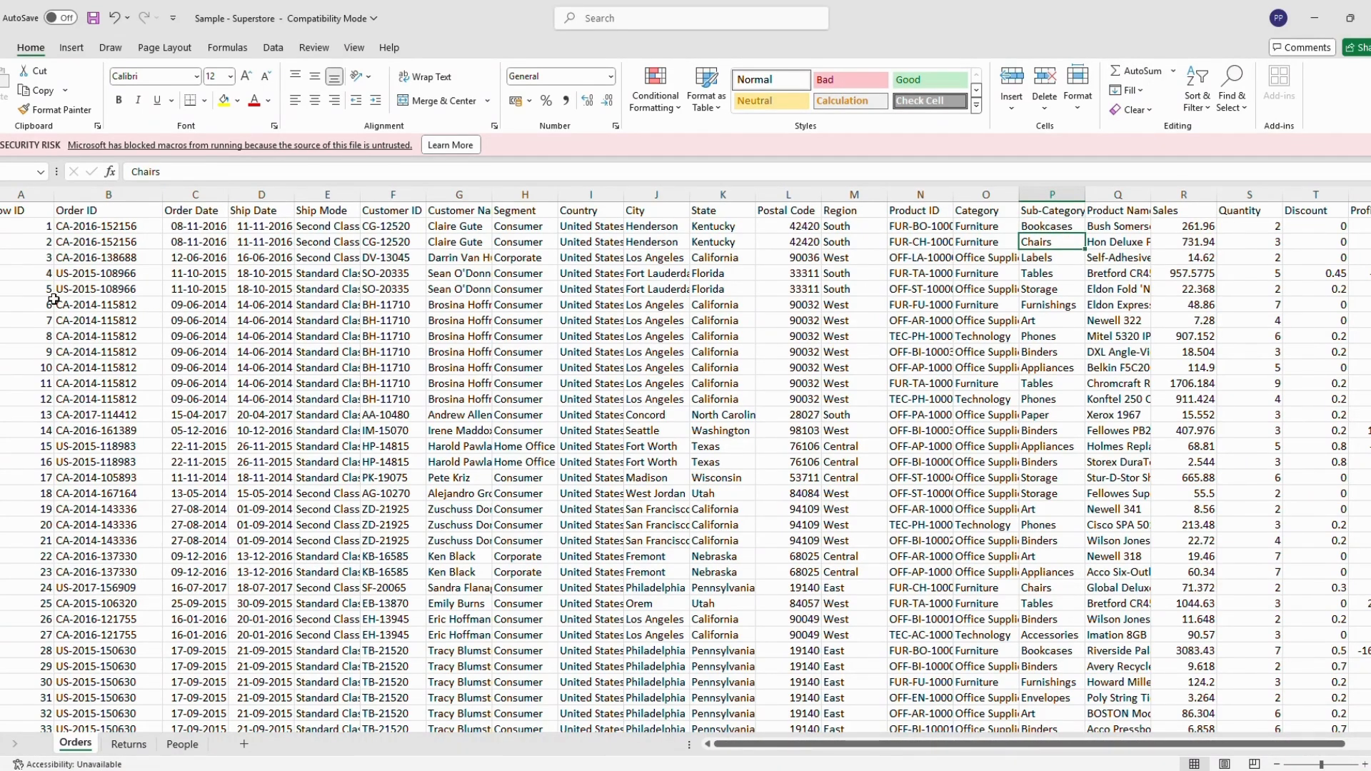
Highlight the order rows with Row ID 6 to 13 to examine the row-level detail of the Orders sheet.
{"action": "left_click", "coordinate": [1, 305]}
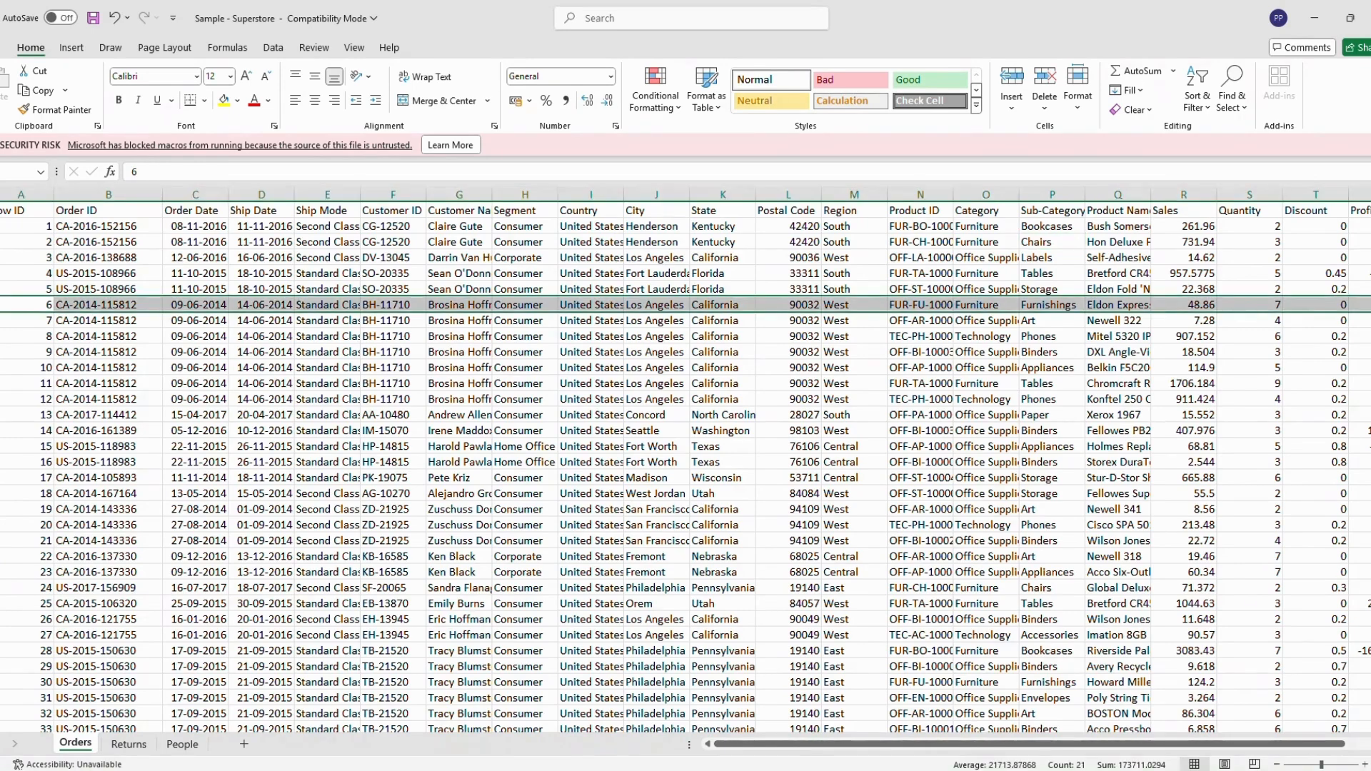
{"action": "key", "text": "shift+Up"}
{"action": "key", "text": "shift+Up"}
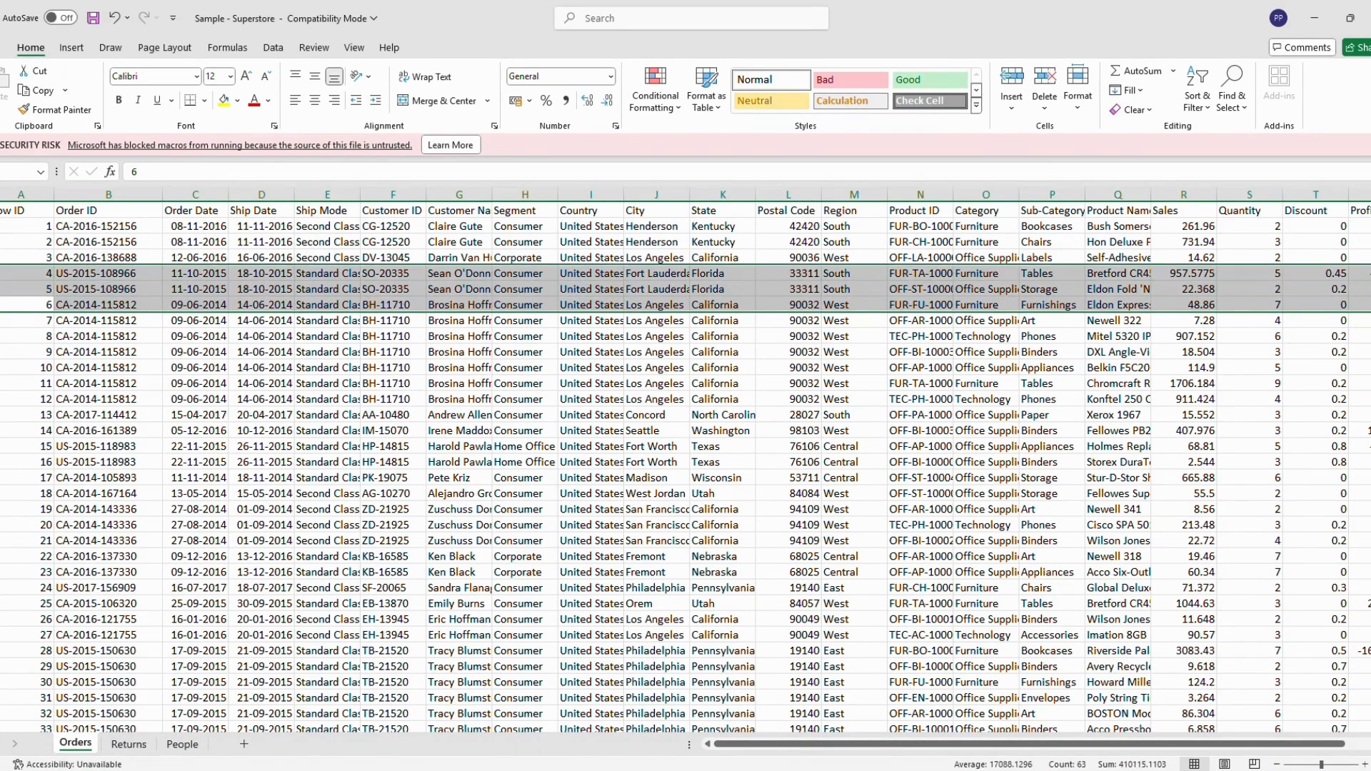
{"action": "key", "text": "shift+Down"}
{"action": "key", "text": "shift+Down"}
{"action": "key", "text": "shift+Down"}
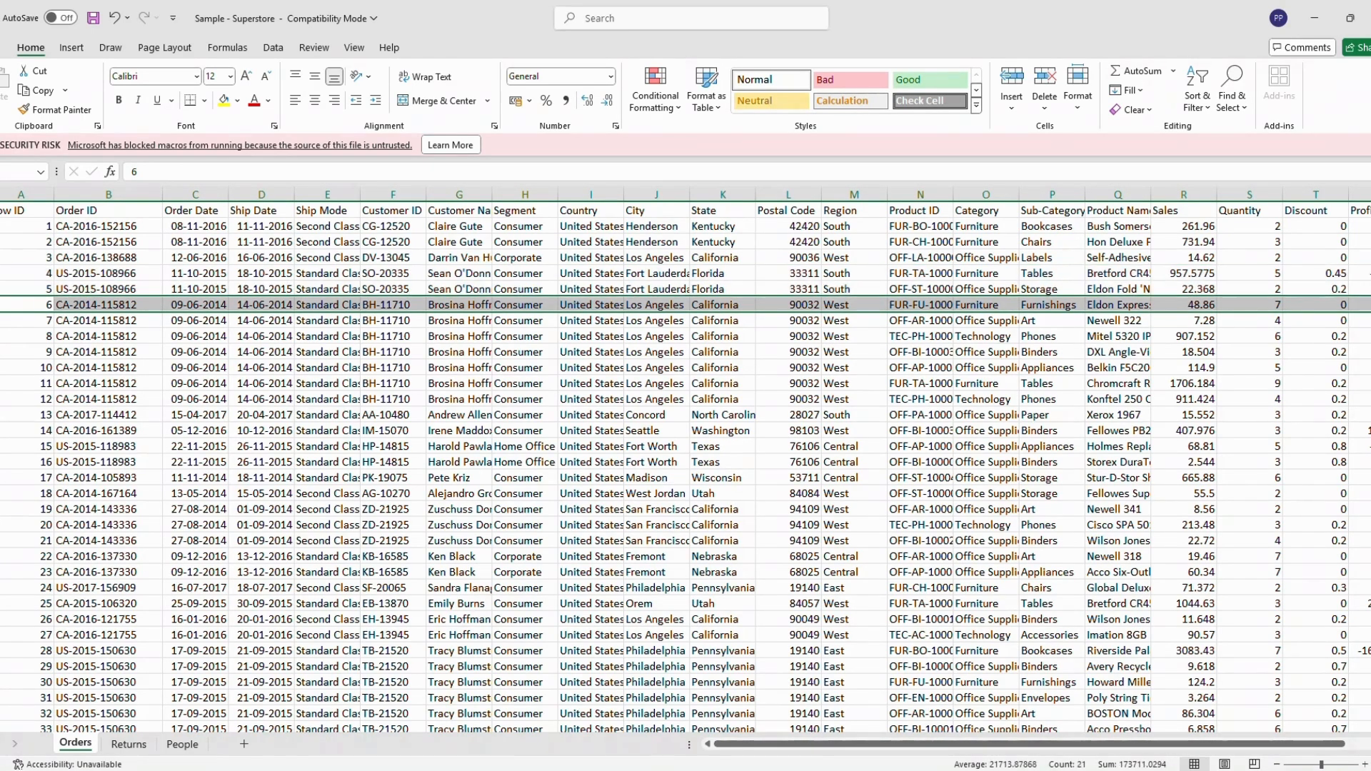
{"action": "key", "text": "shift+Down"}
{"action": "key", "text": "shift+Down"}
{"action": "key", "text": "shift+Down"}
{"action": "key", "text": "shift+Down"}
{"action": "key", "text": "shift+Down"}
{"action": "key", "text": "shift+Down"}
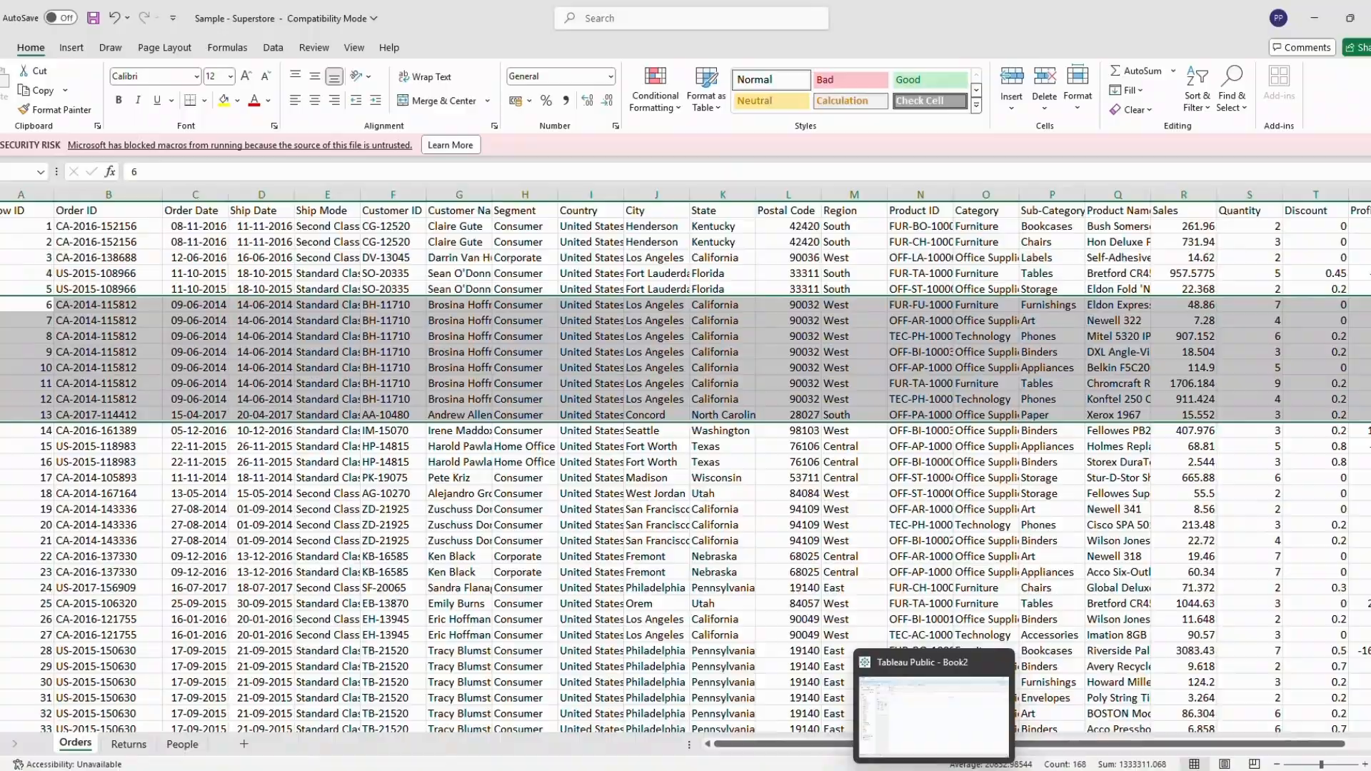
Switch back to Tableau and rename Sheet 1 as Basic.
{"action": "left_click", "coordinate": [934, 770]}
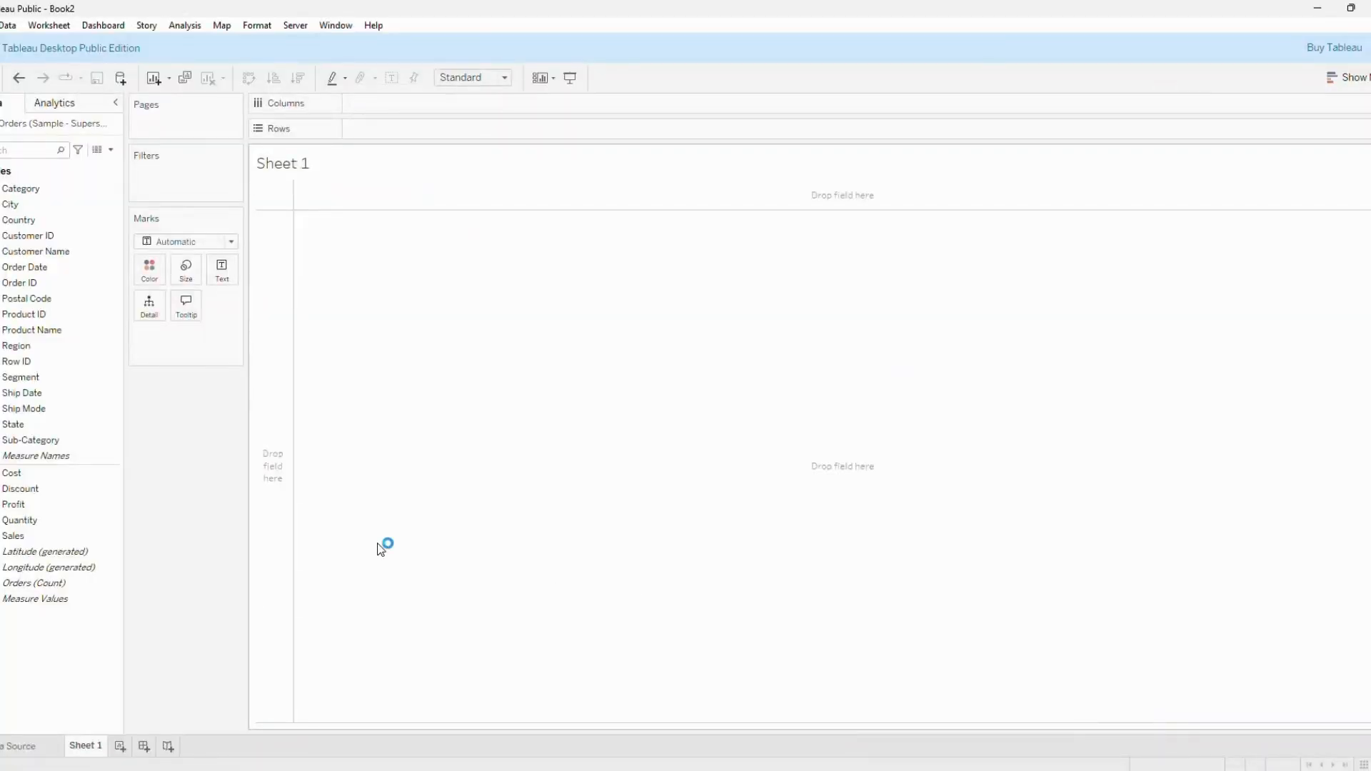
{"action": "double_click", "coordinate": [84, 747]}
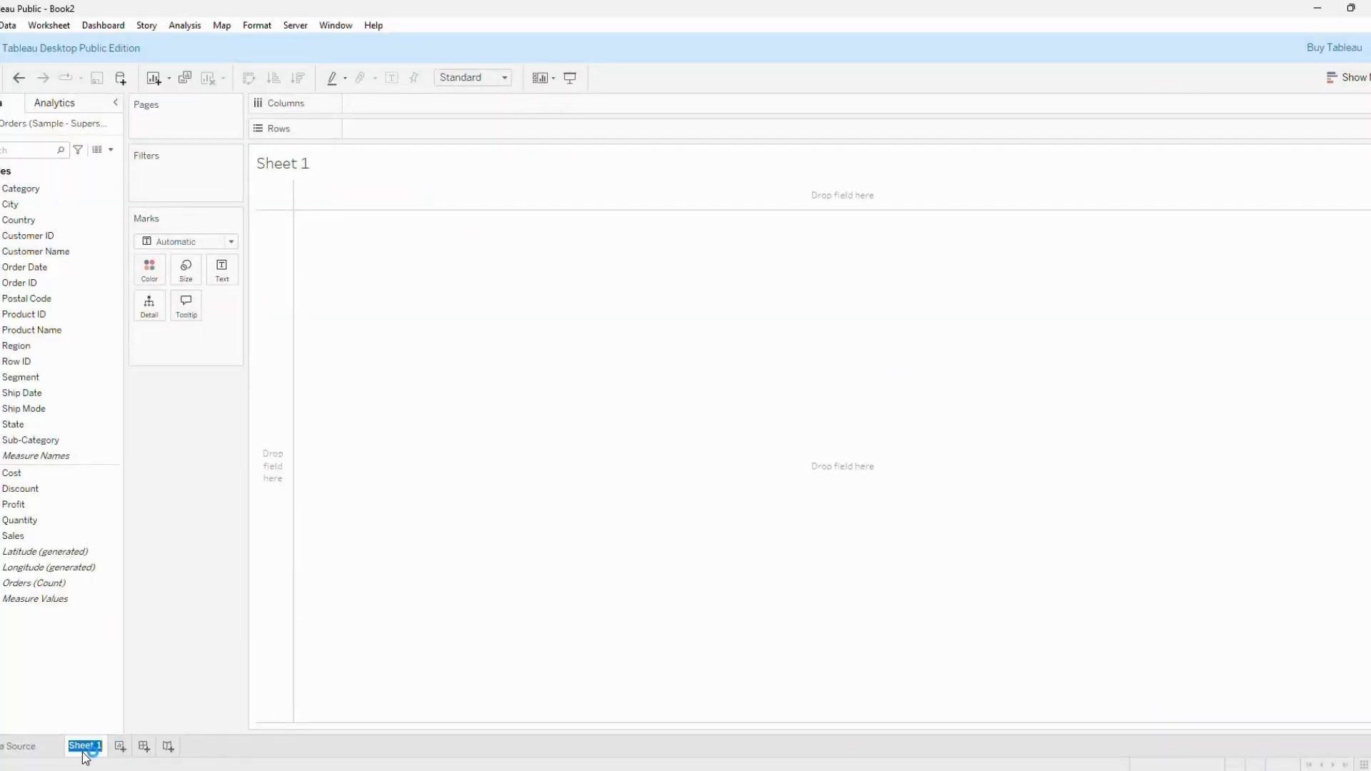
{"action": "type", "text": "Basic"}
{"action": "key", "text": "Return"}
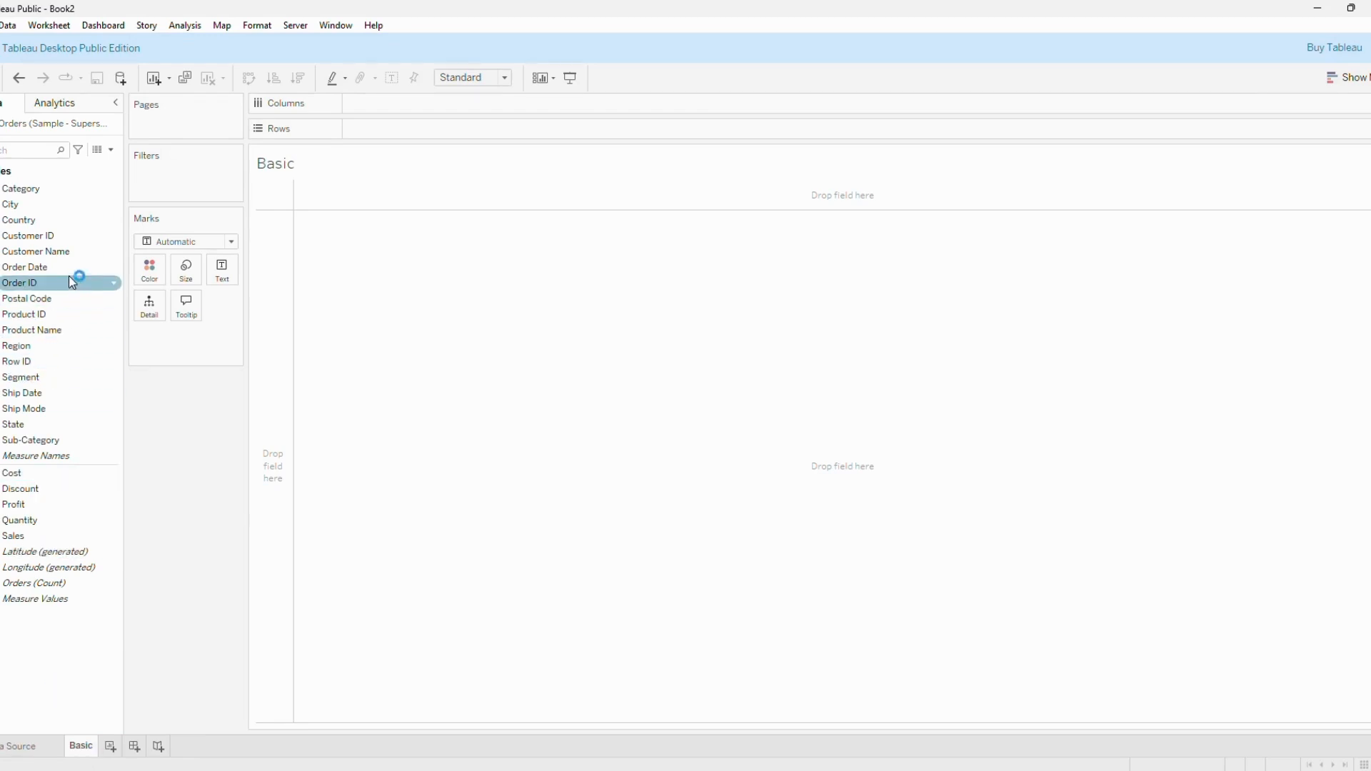
Build a table of summed Profit and Sales with Order ID on the rows, adding all of its members.
{"action": "left_click_drag", "start_coordinate": [68, 282], "coordinate": [437, 130]}
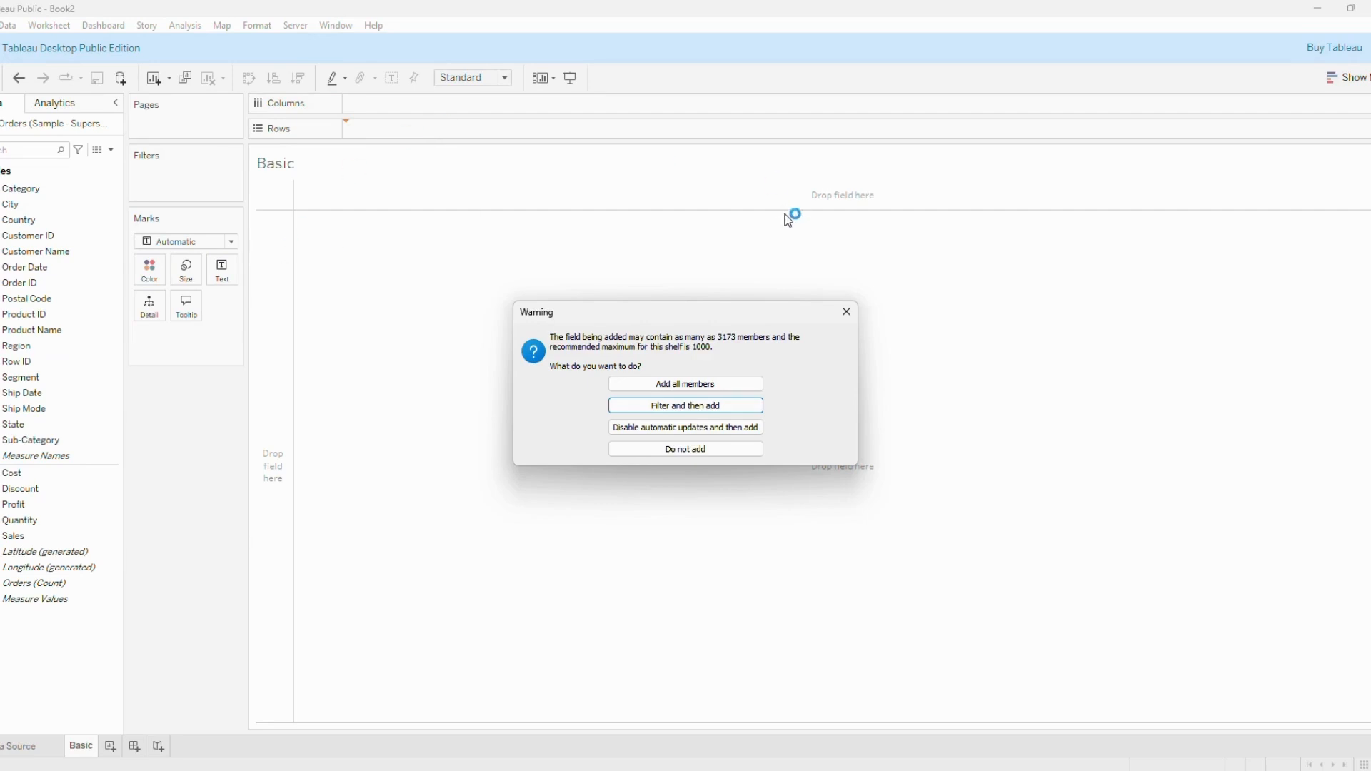
{"action": "left_click", "coordinate": [737, 386]}
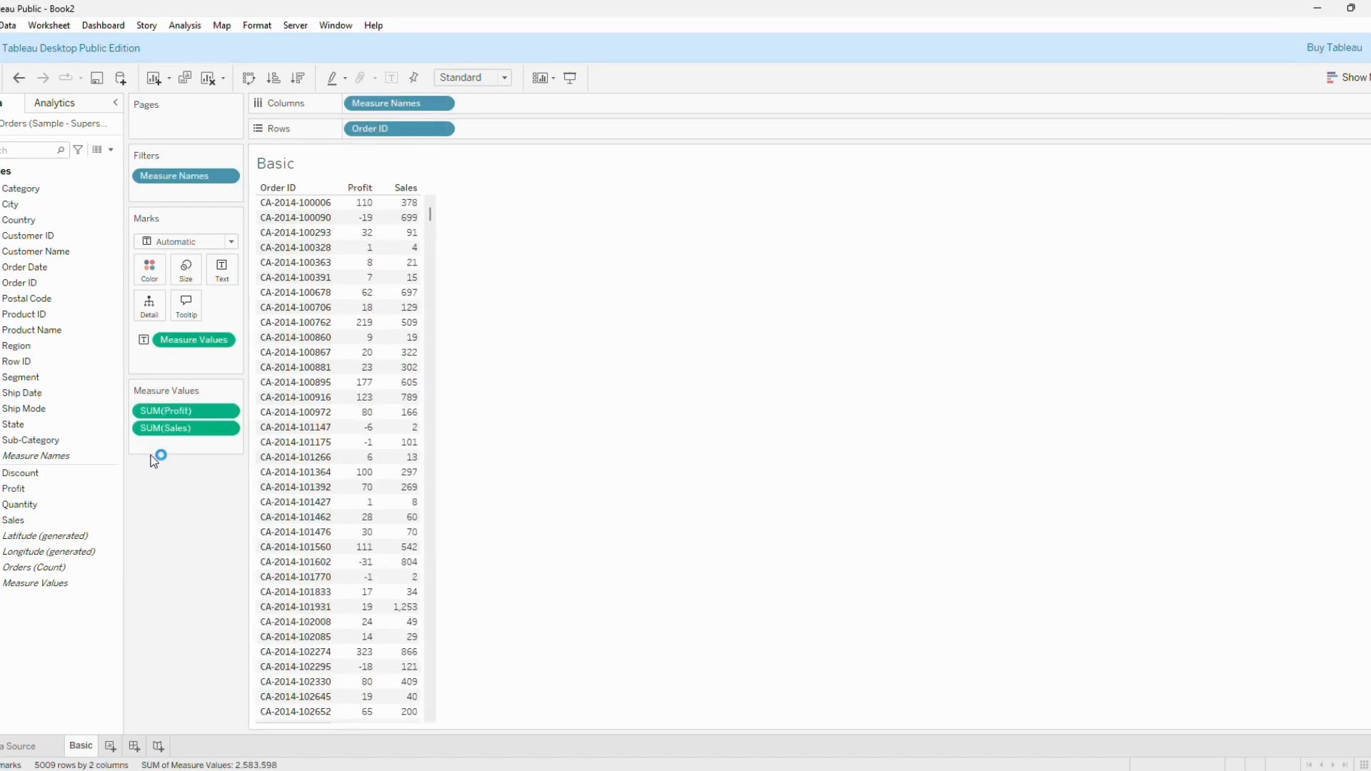
Create a calculated field with the formula [Sales]-[Profit].
{"action": "left_click", "coordinate": [112, 150]}
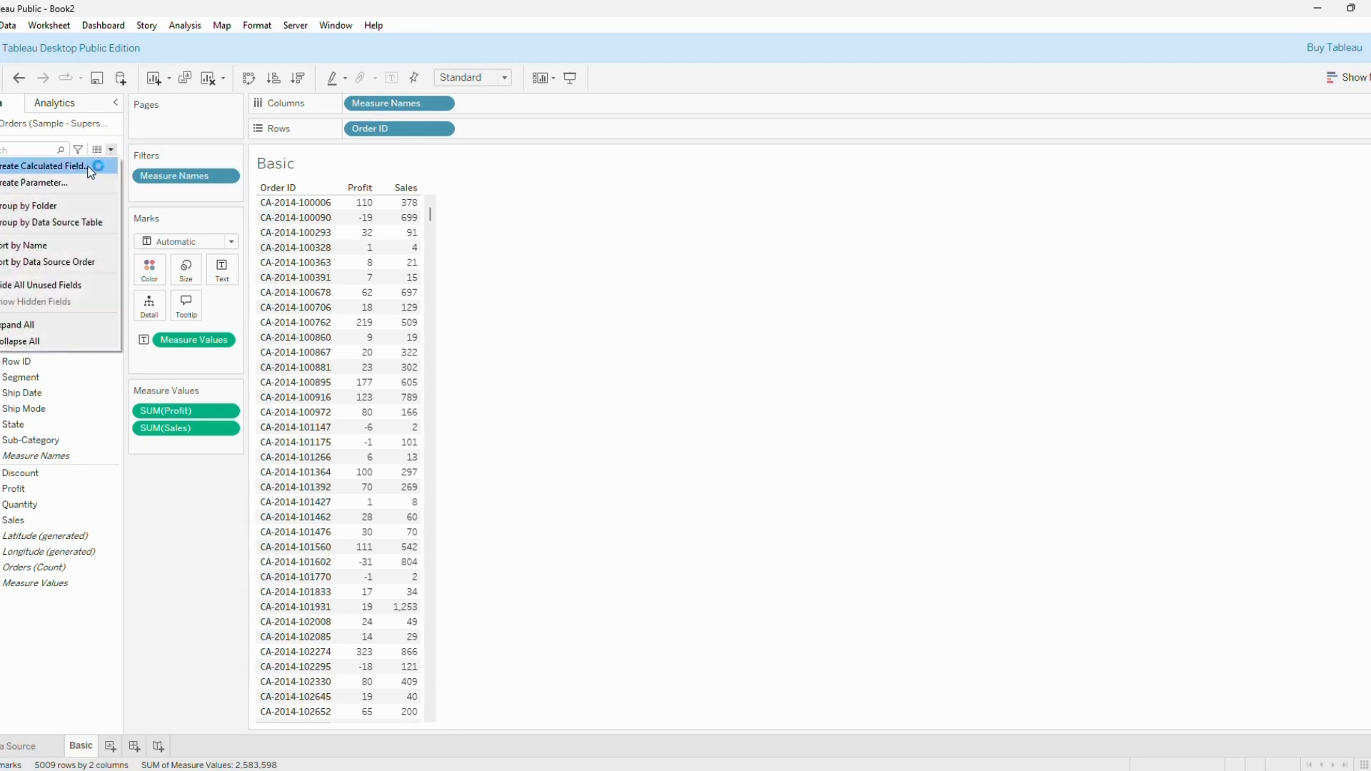
{"action": "left_click", "coordinate": [91, 169]}
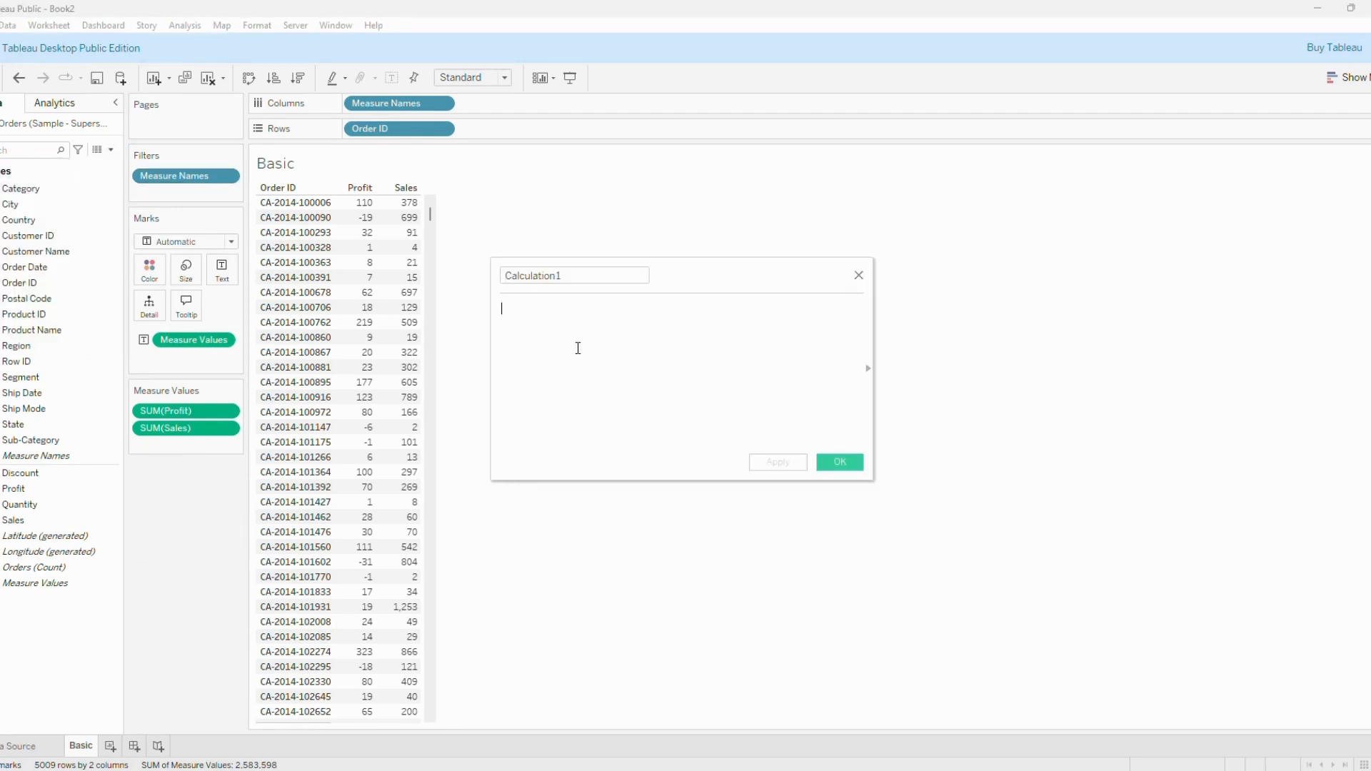
{"action": "type", "text": "sal"}
{"action": "key", "text": "Return"}
{"action": "type", "text": "-pr"}
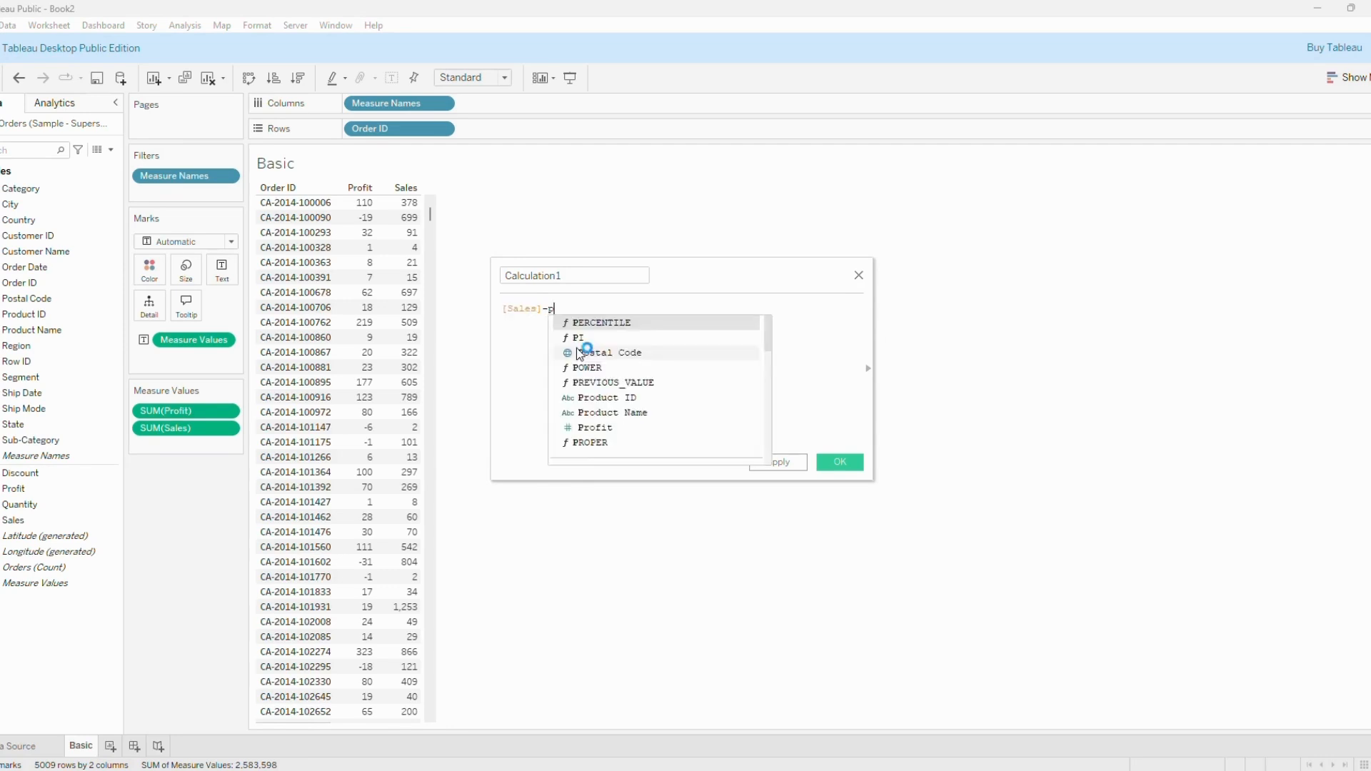
{"action": "key", "text": "Down"}
{"action": "key", "text": "Down"}
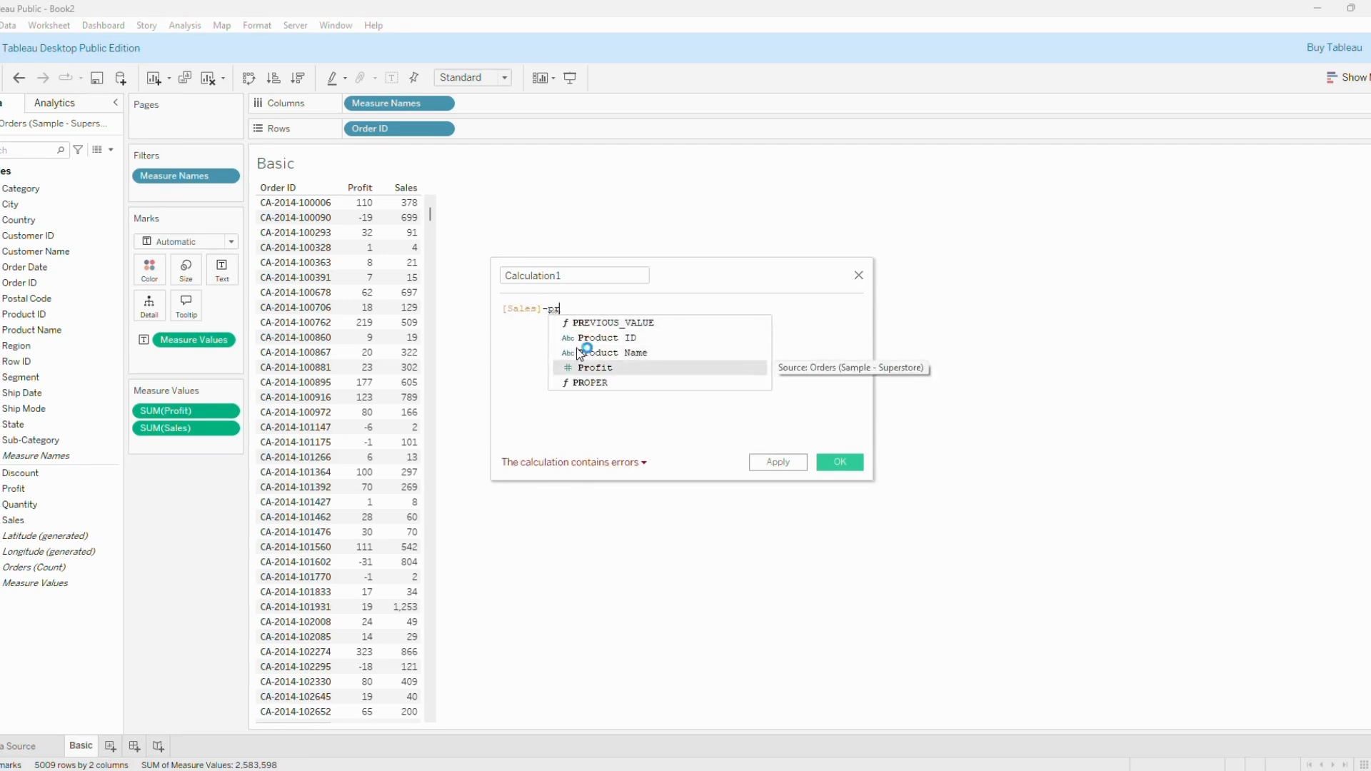
{"action": "key", "text": "Return"}
Save the calculated field under the name Cost and add it to the table.
{"action": "double_click", "coordinate": [582, 276]}
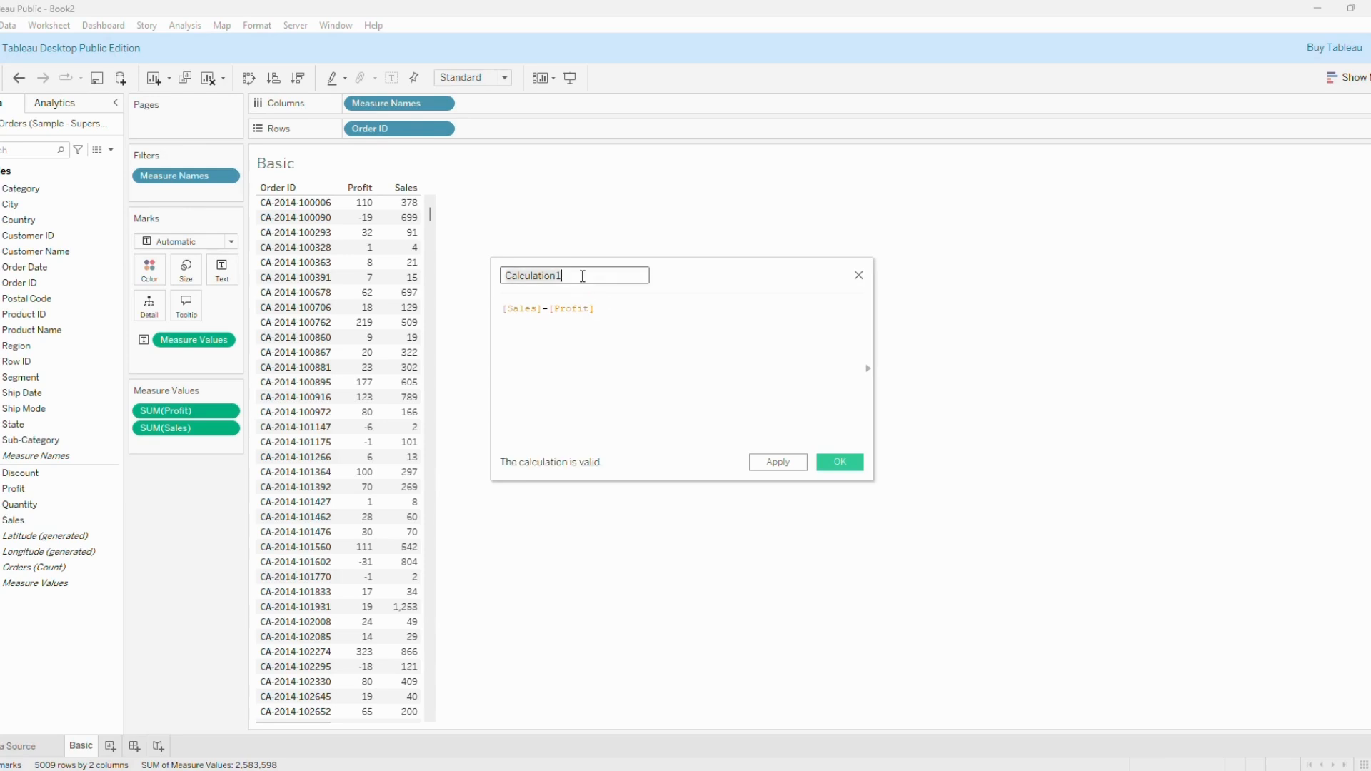
{"action": "type", "text": "Cost"}
{"action": "left_click", "coordinate": [794, 463]}
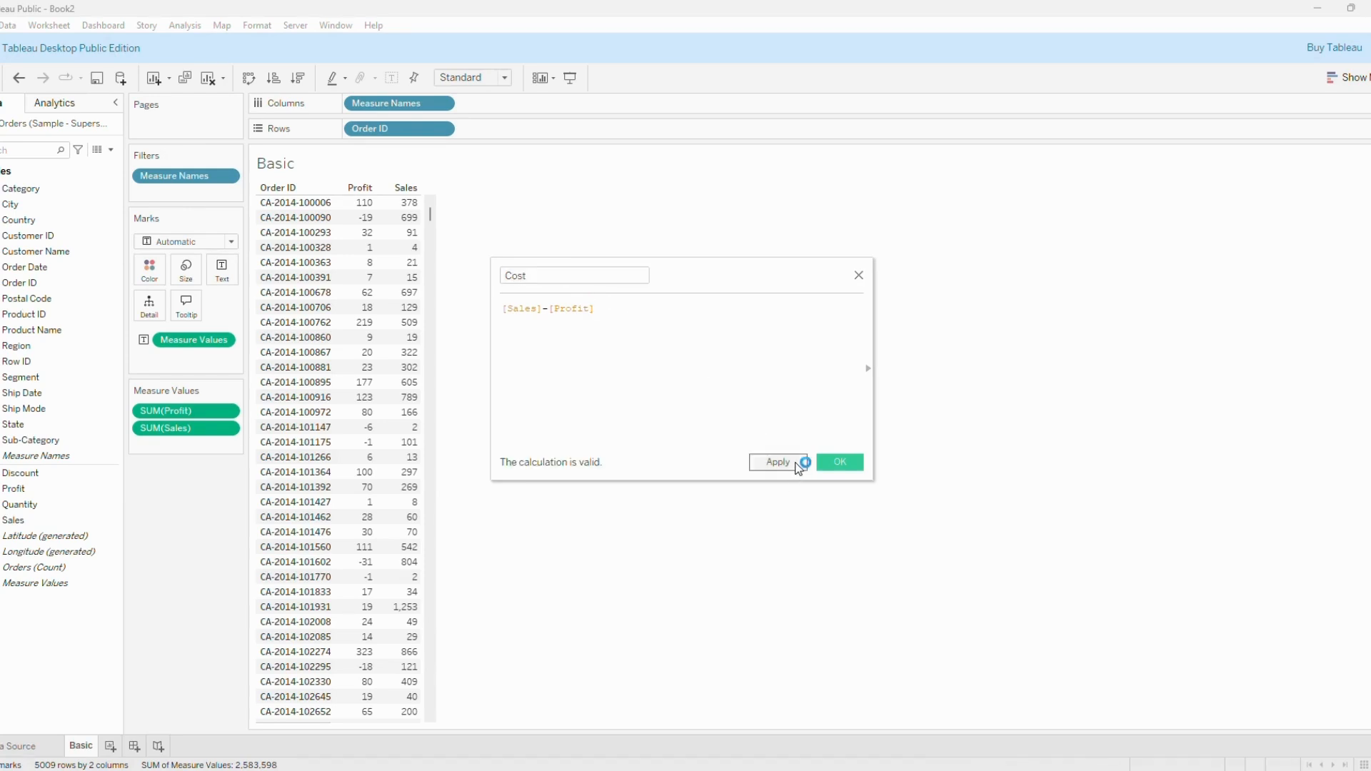
{"action": "left_click", "coordinate": [849, 465]}
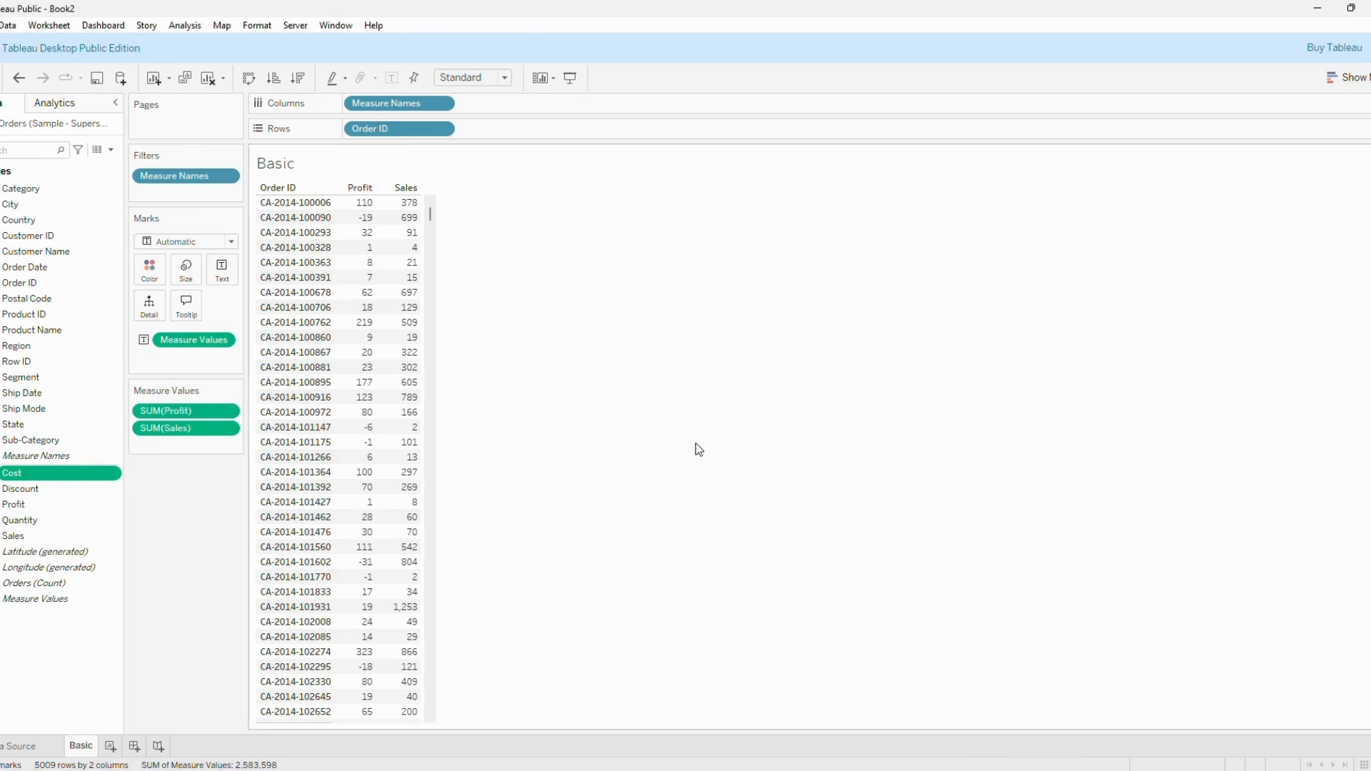
{"action": "double_click", "coordinate": [72, 483]}
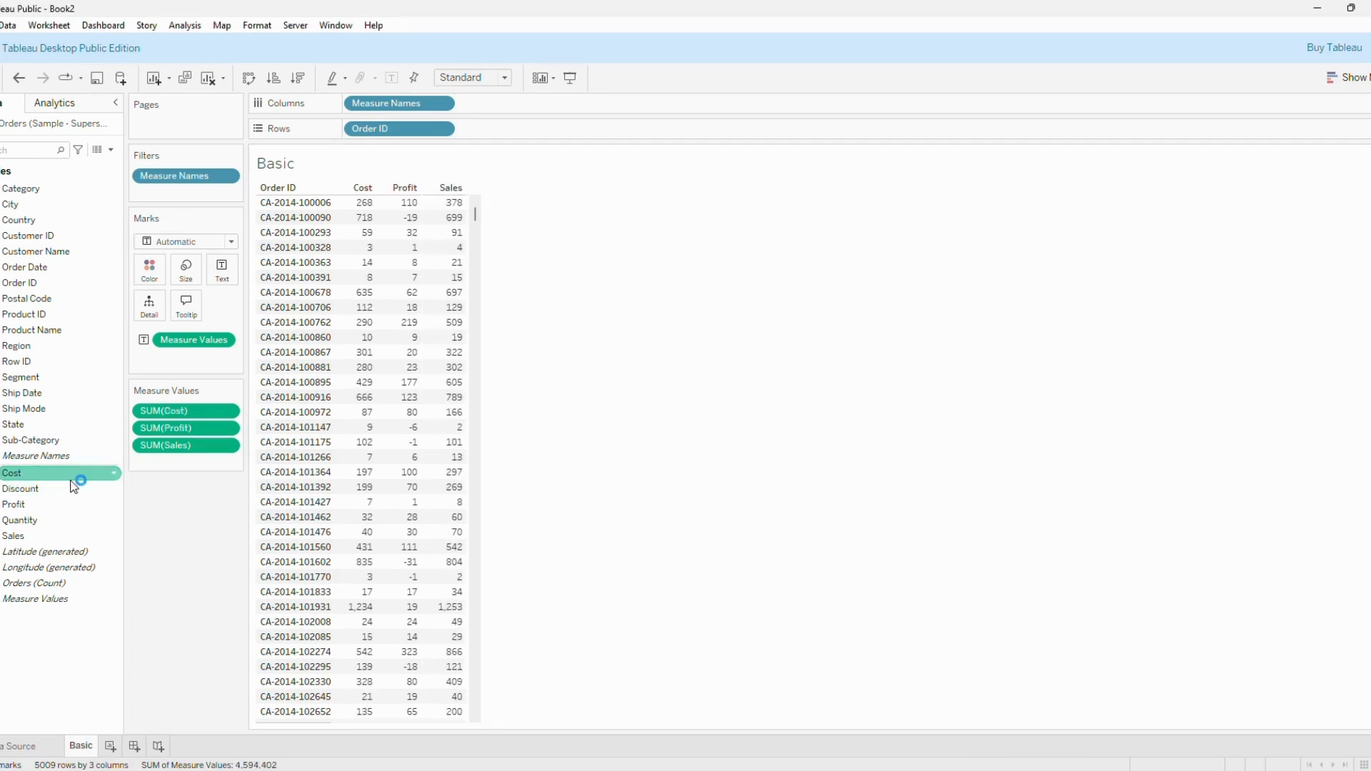
Reopen the Cost calculation to review its formula, and examine the Order ID and Cost columns in the table.
{"action": "left_click", "coordinate": [113, 473]}
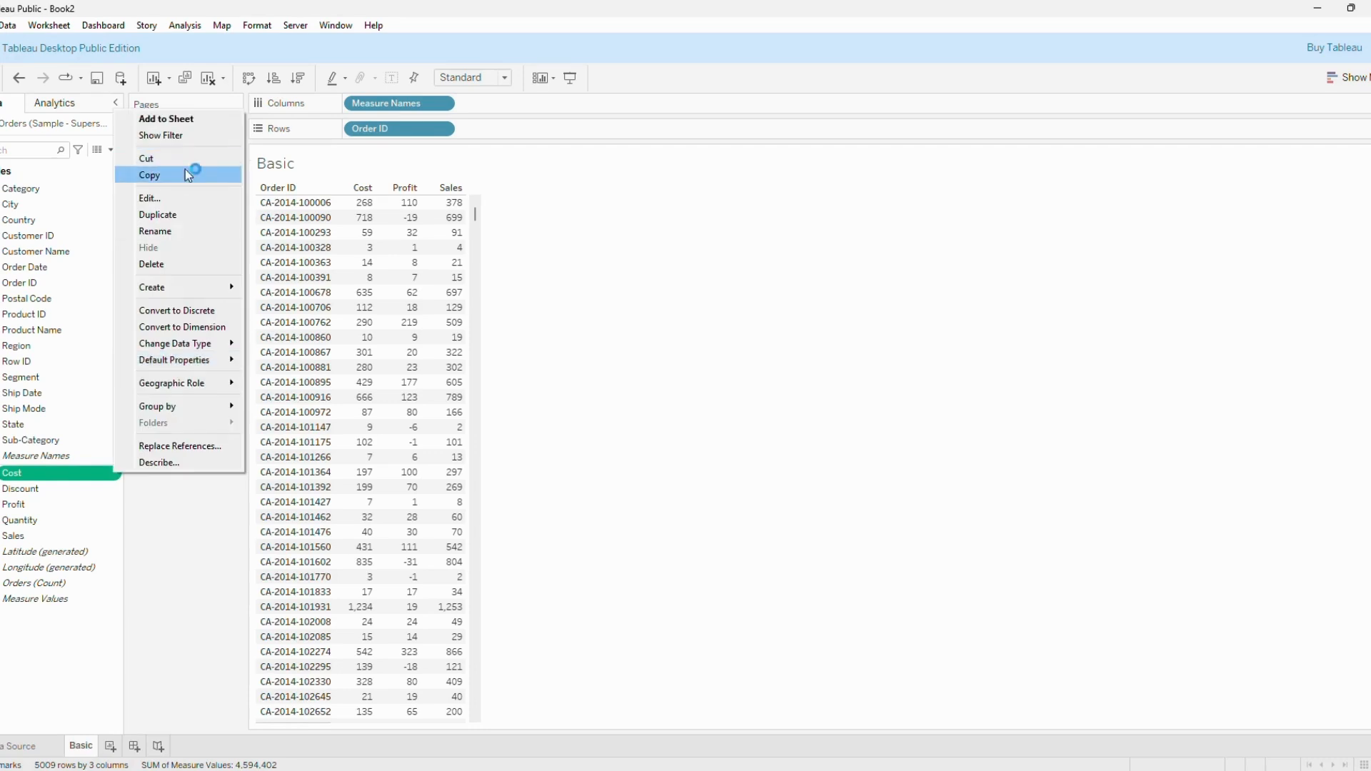
{"action": "left_click", "coordinate": [186, 198]}
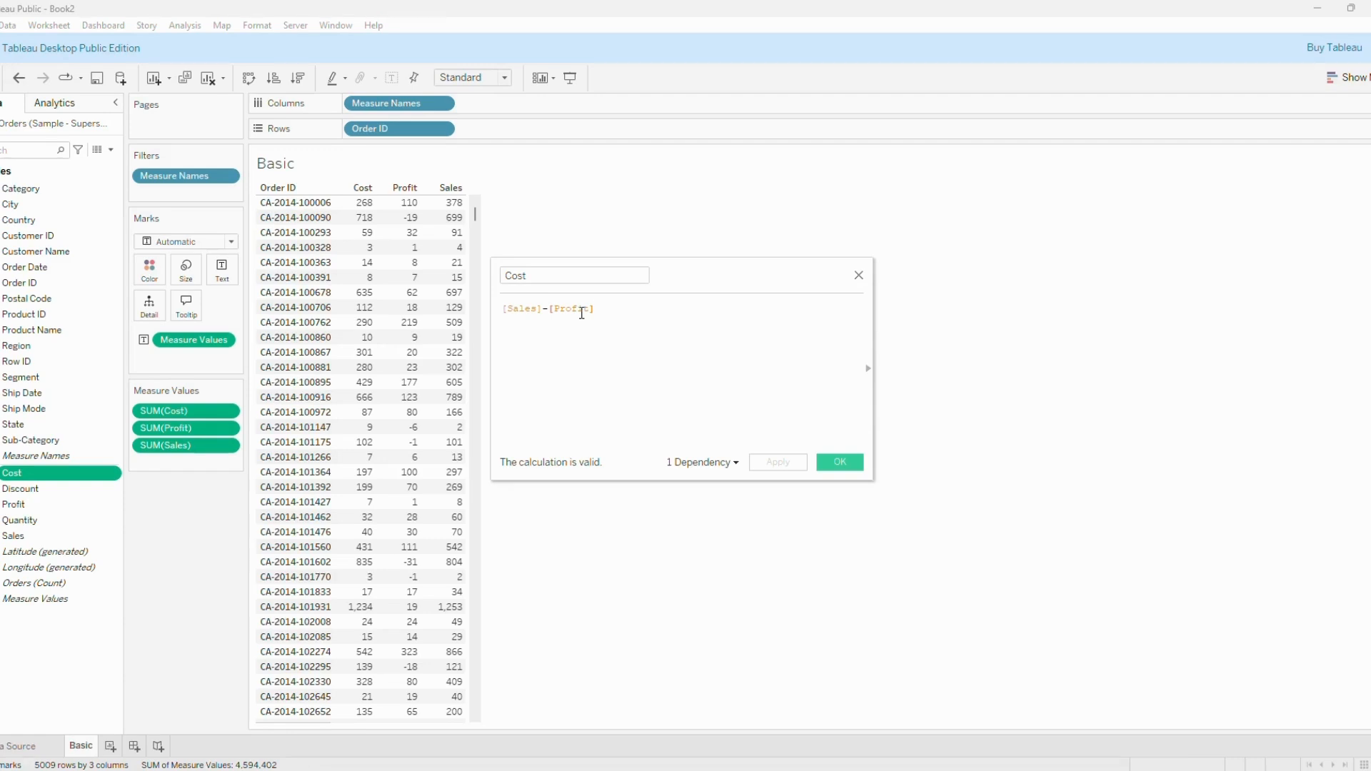
{"action": "left_click", "coordinate": [501, 318]}
{"action": "left_click", "coordinate": [859, 463]}
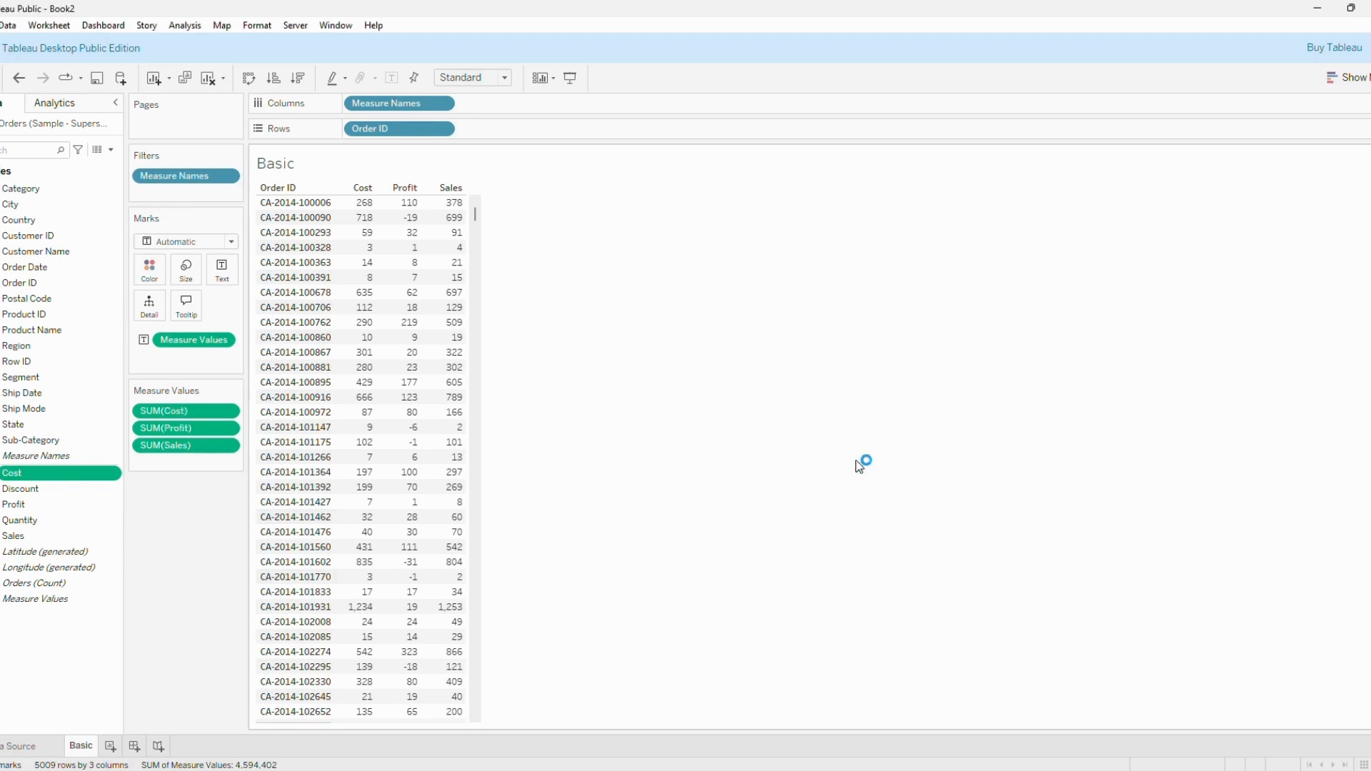
{"action": "left_click", "coordinate": [284, 189]}
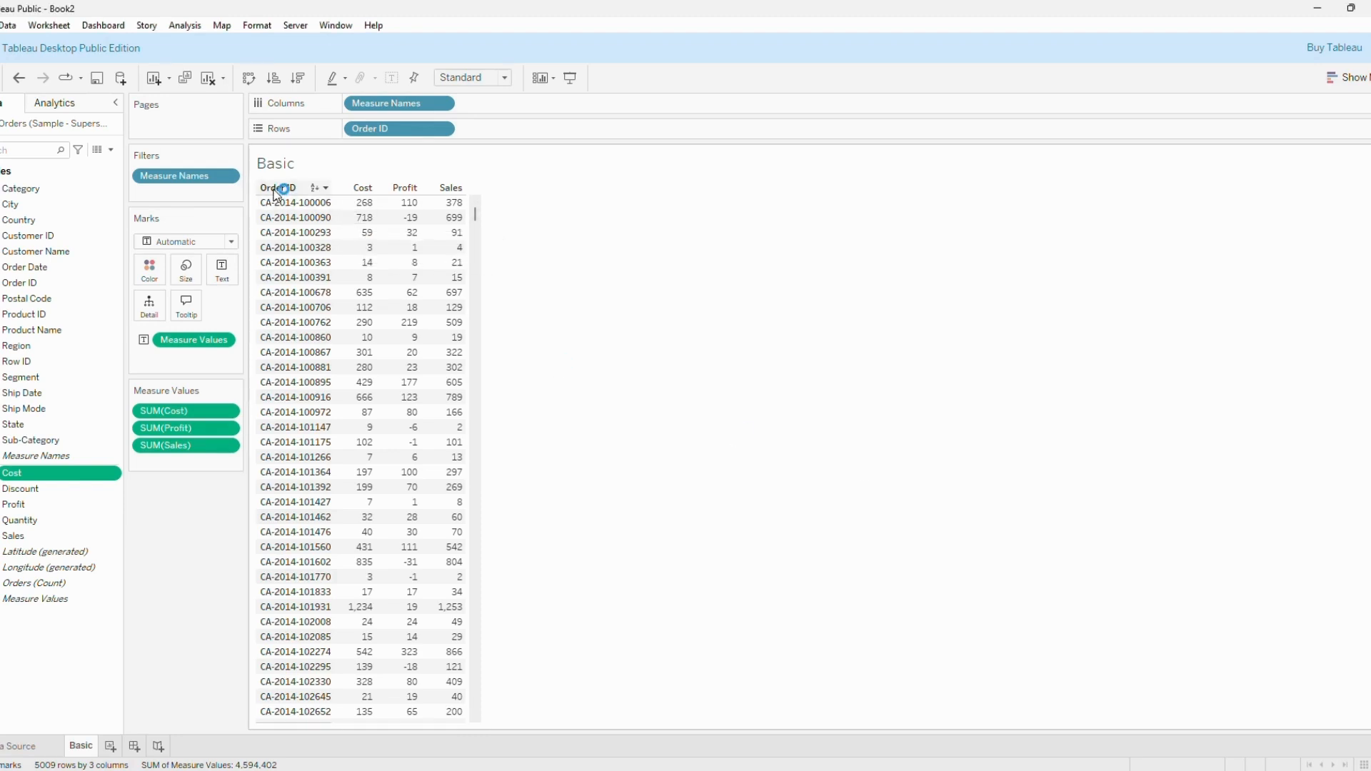
{"action": "left_click", "coordinate": [360, 182]}
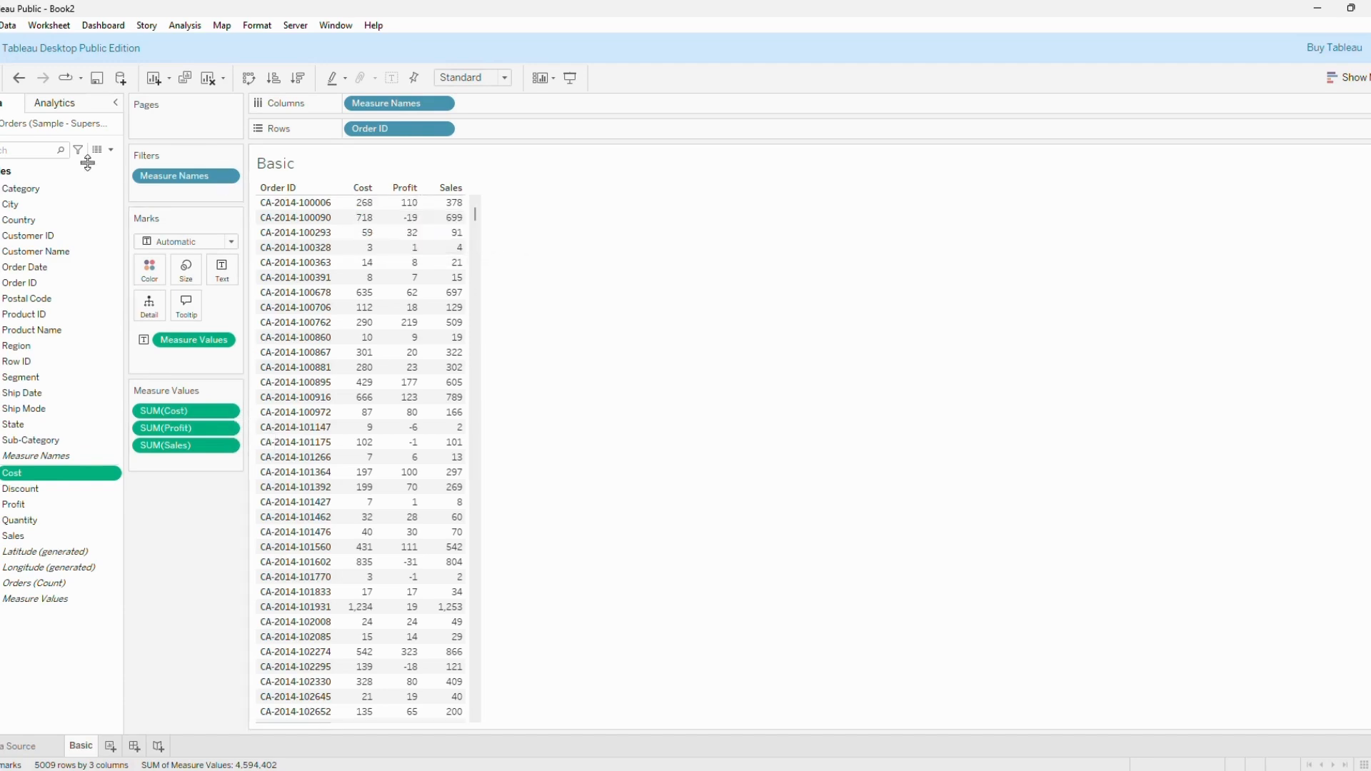
Search the fields for "ca" and add Category to the rows after Order ID, undoing and redoing it to compare the table.
{"action": "type", "text": "ca"}
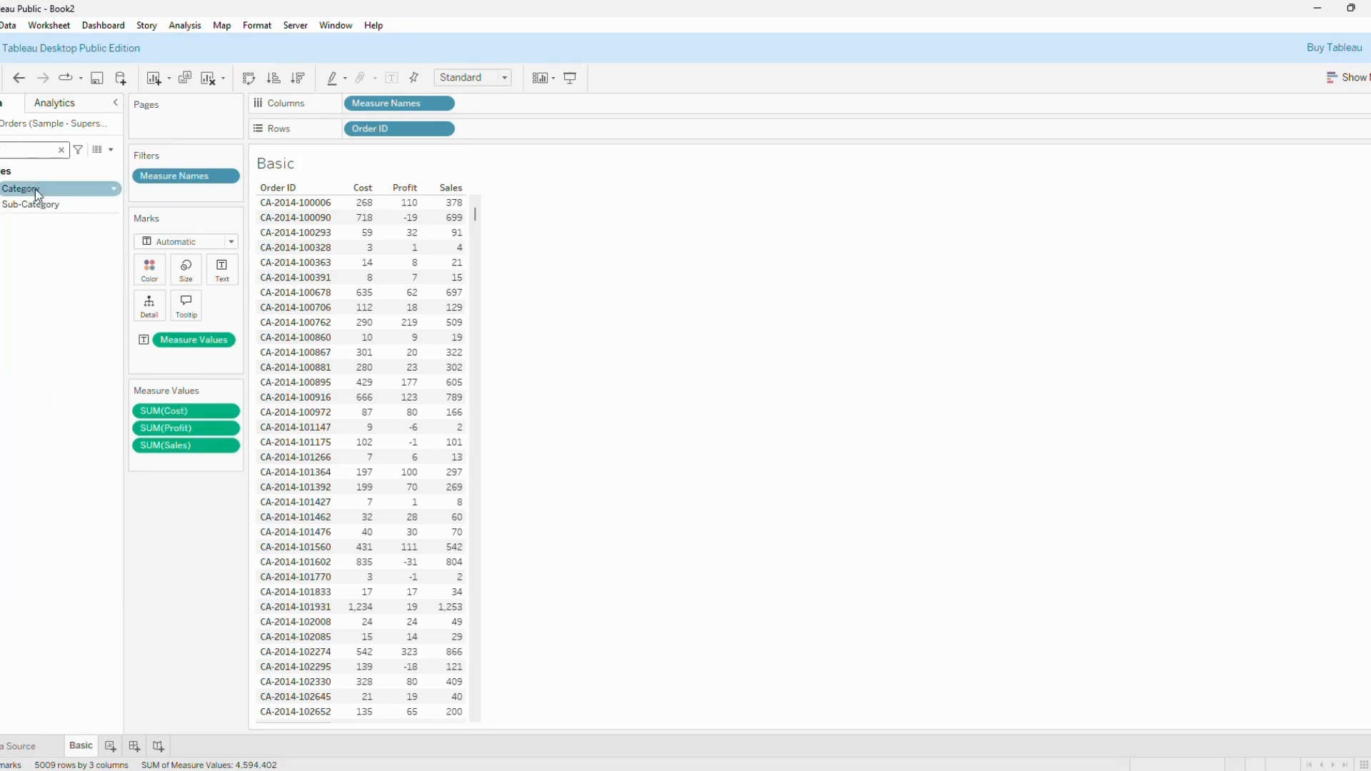
{"action": "mouse_move", "coordinate": [36, 189]}
{"action": "left_mouse_down"}
{"action": "mouse_move", "coordinate": [361, 173]}
{"action": "mouse_move", "coordinate": [480, 131]}
{"action": "left_mouse_up"}
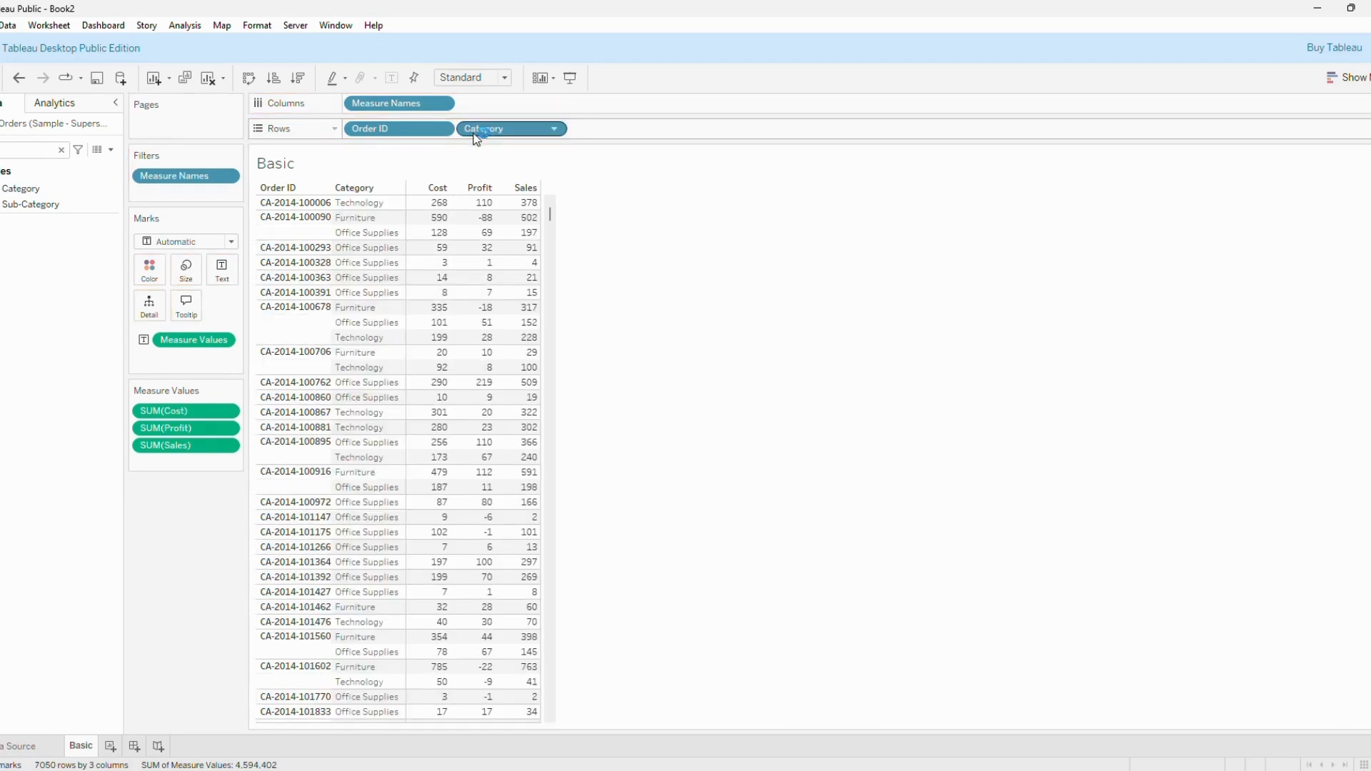
{"action": "left_click", "coordinate": [18, 78]}
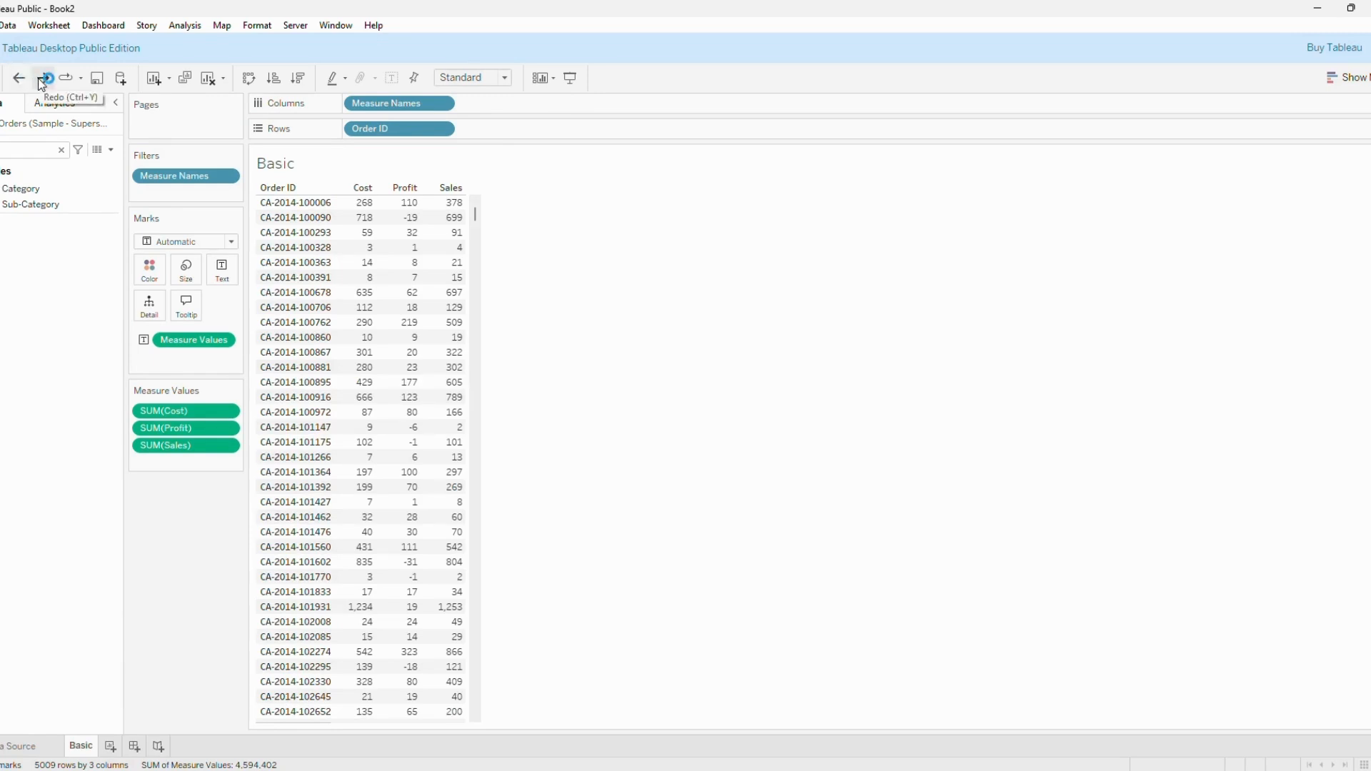
{"action": "left_click", "coordinate": [40, 80]}
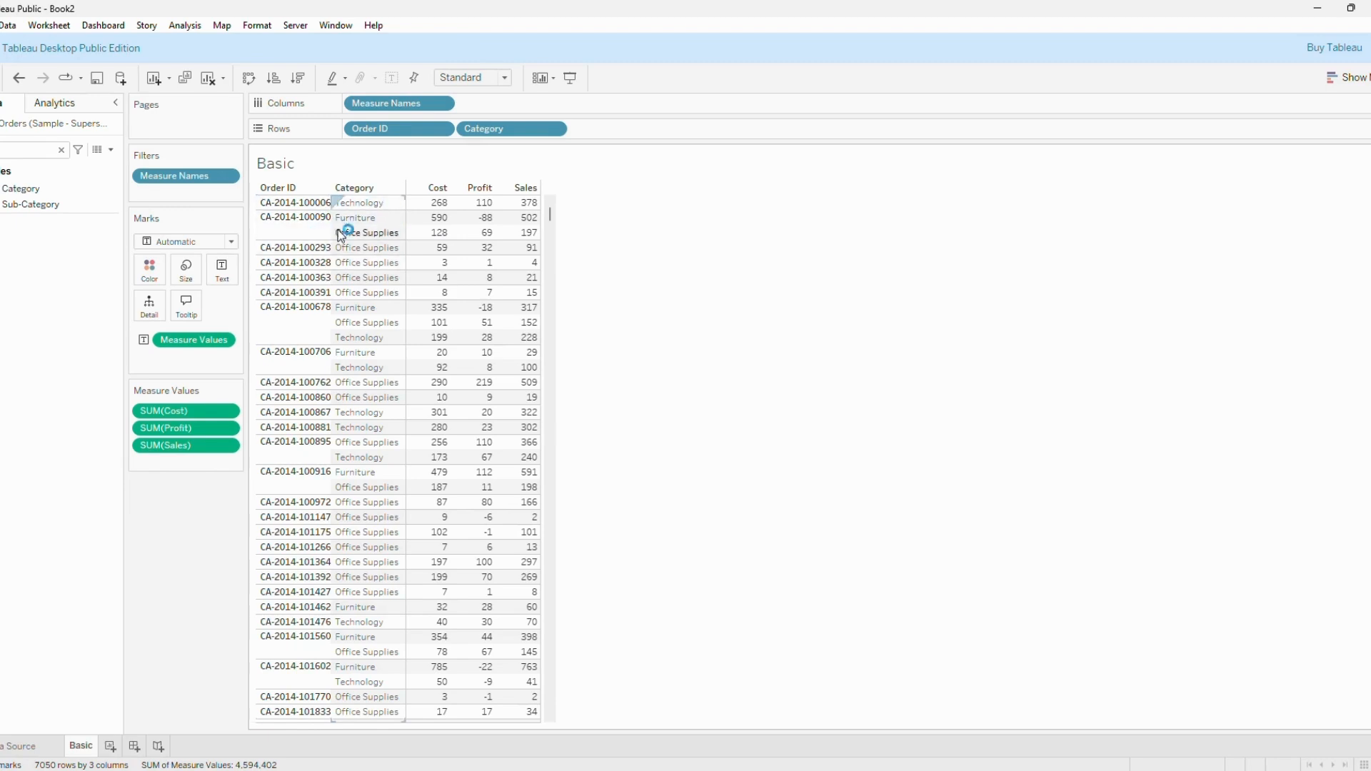
Search the fields for "cou", clear the search, and add City to the rows after Category.
{"action": "mouse_move", "coordinate": [526, 227]}
{"action": "left_click", "coordinate": [110, 747]}
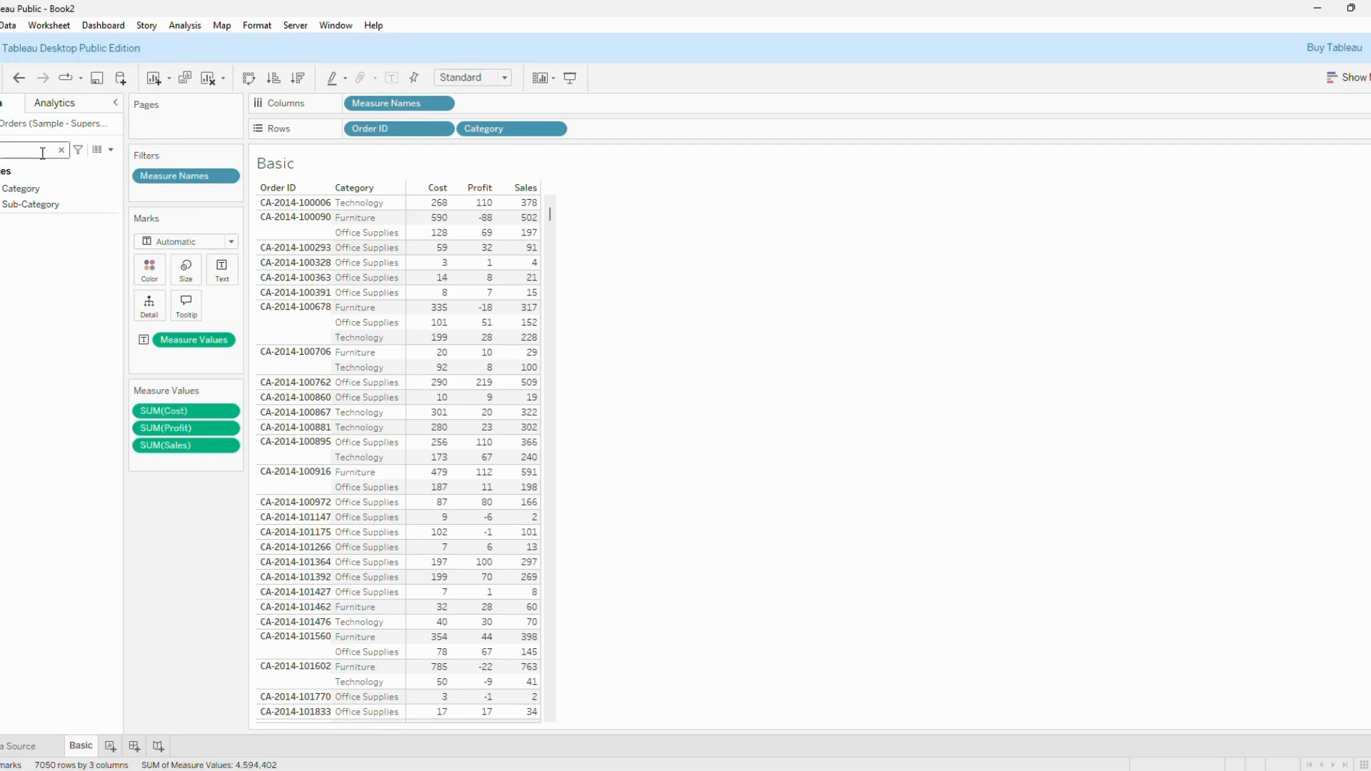
{"action": "type", "text": "cou"}
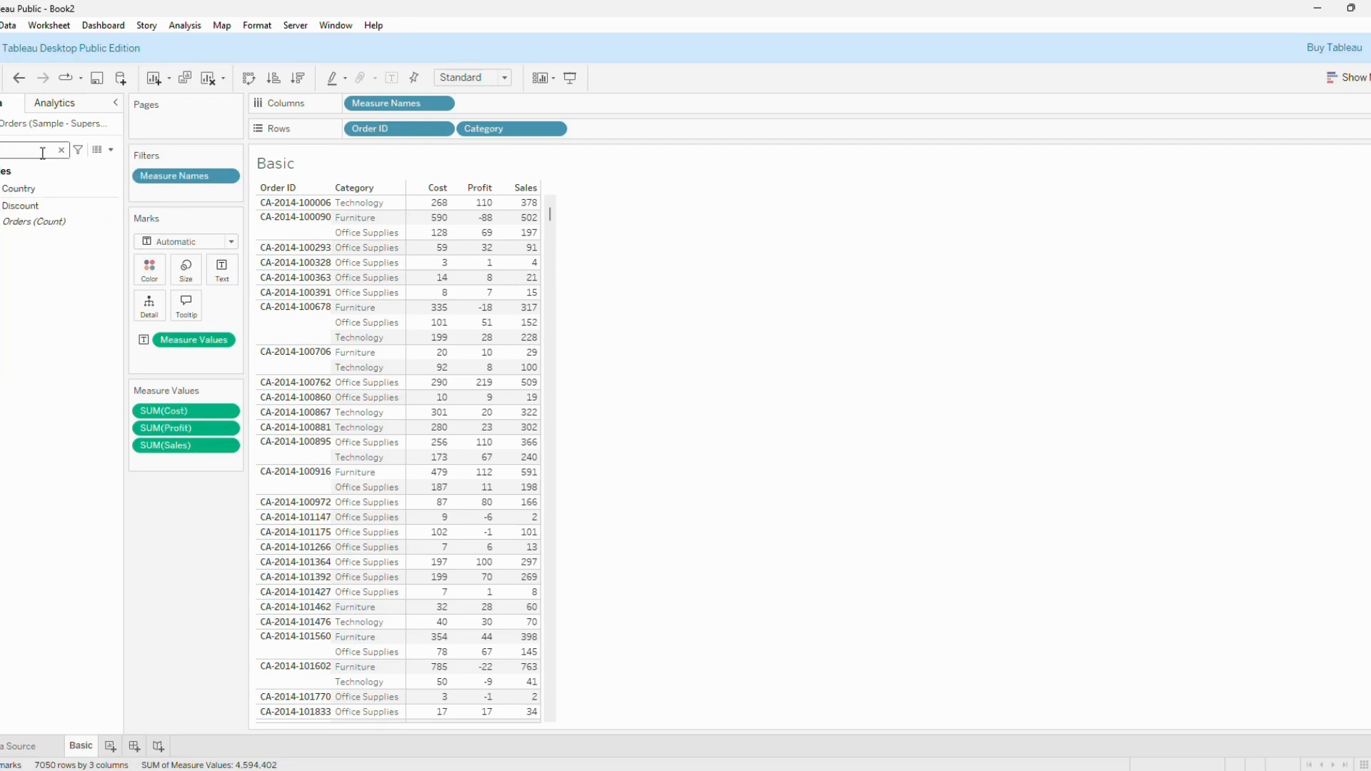
{"action": "left_click", "coordinate": [45, 192]}
{"action": "left_click_drag", "start_coordinate": [44, 192], "coordinate": [13, 189]}
{"action": "left_click", "coordinate": [61, 150]}
{"action": "mouse_move", "coordinate": [46, 198]}
{"action": "left_mouse_down"}
{"action": "mouse_move", "coordinate": [676, 160]}
{"action": "mouse_move", "coordinate": [609, 136]}
{"action": "mouse_move", "coordinate": [610, 114]}
{"action": "mouse_move", "coordinate": [615, 129]}
{"action": "left_mouse_up"}
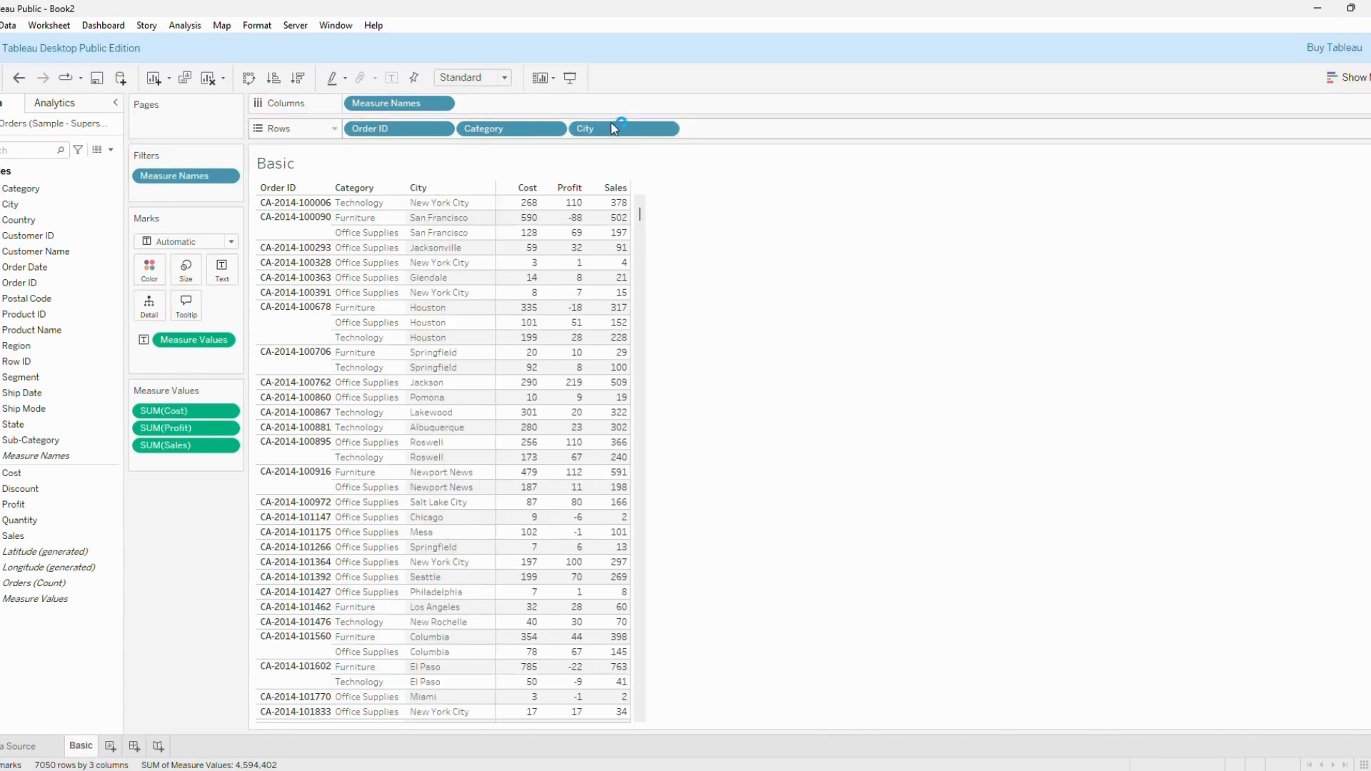
Create a calculated field with the formula UPPER([City]).
{"action": "left_click", "coordinate": [111, 150]}
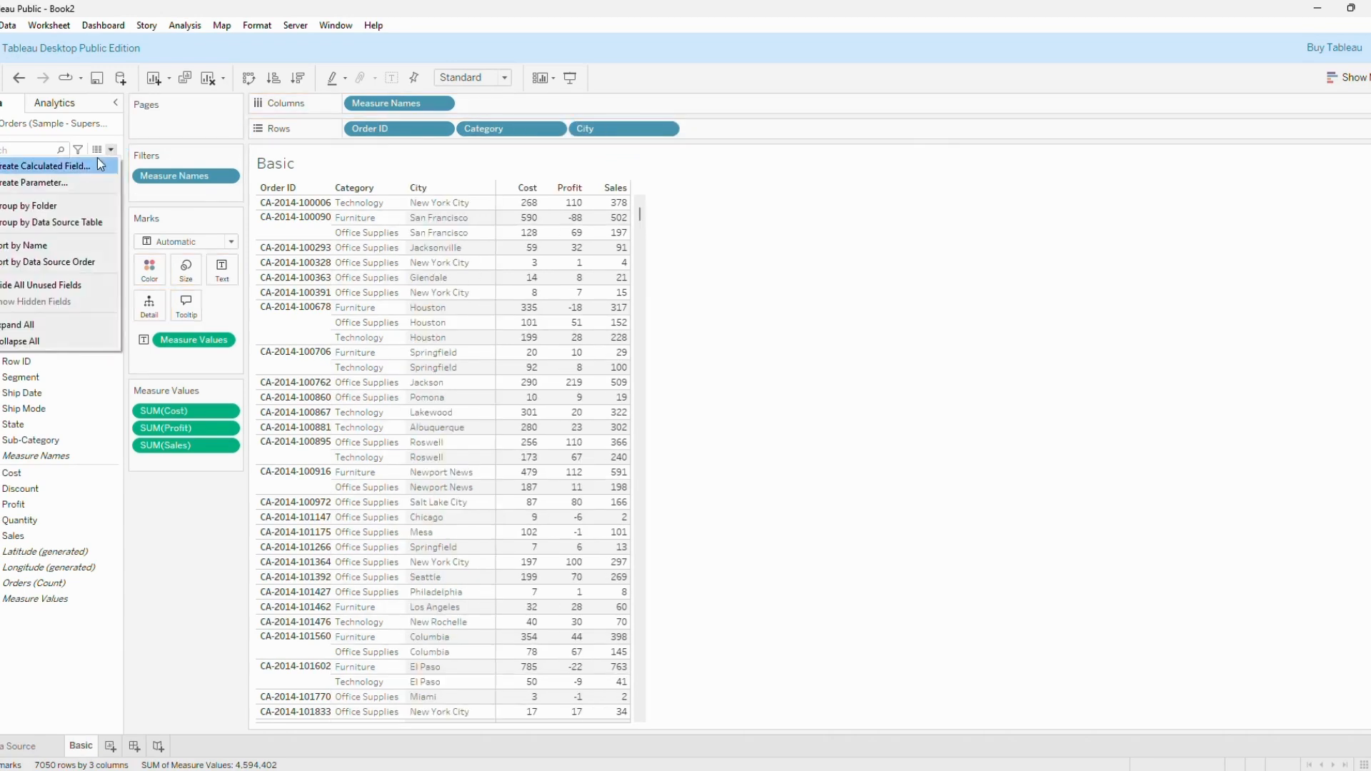
{"action": "left_click", "coordinate": [83, 168]}
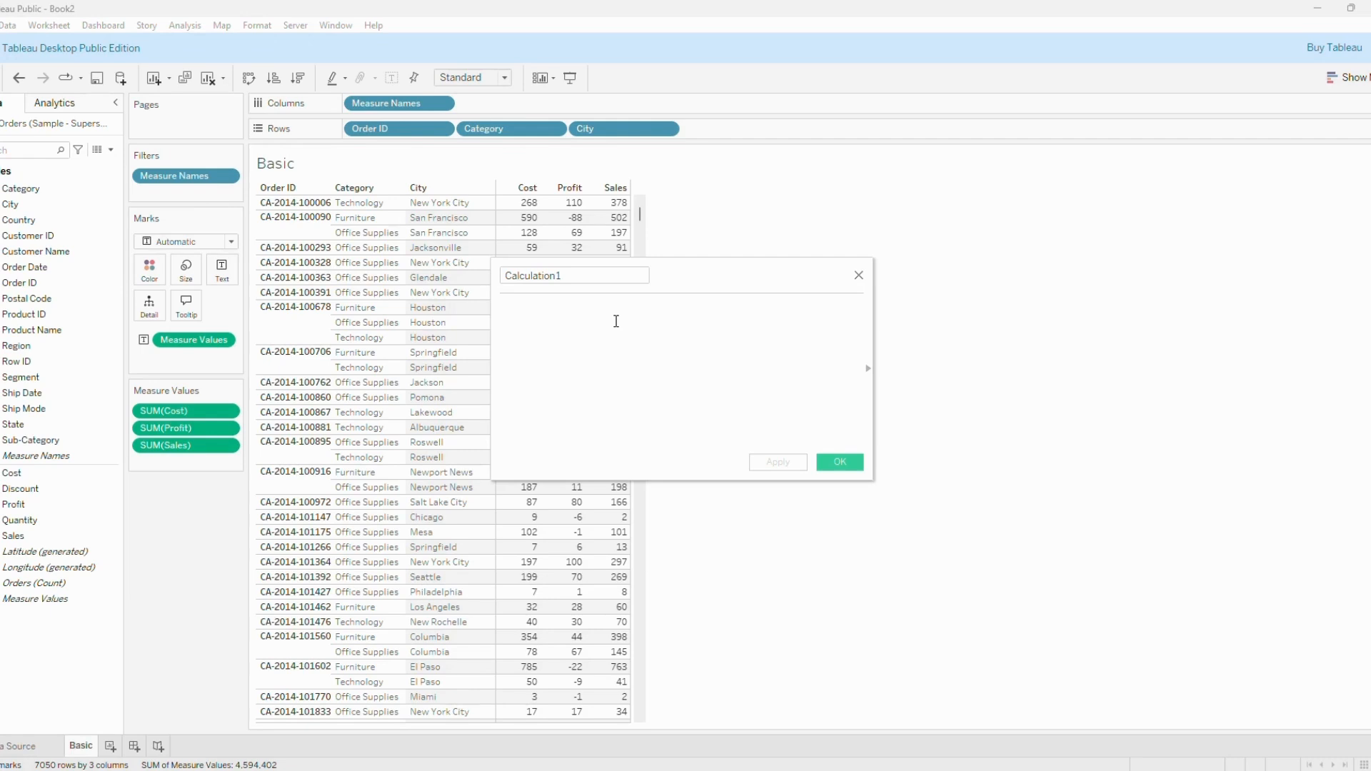
{"action": "type", "text": "upp"}
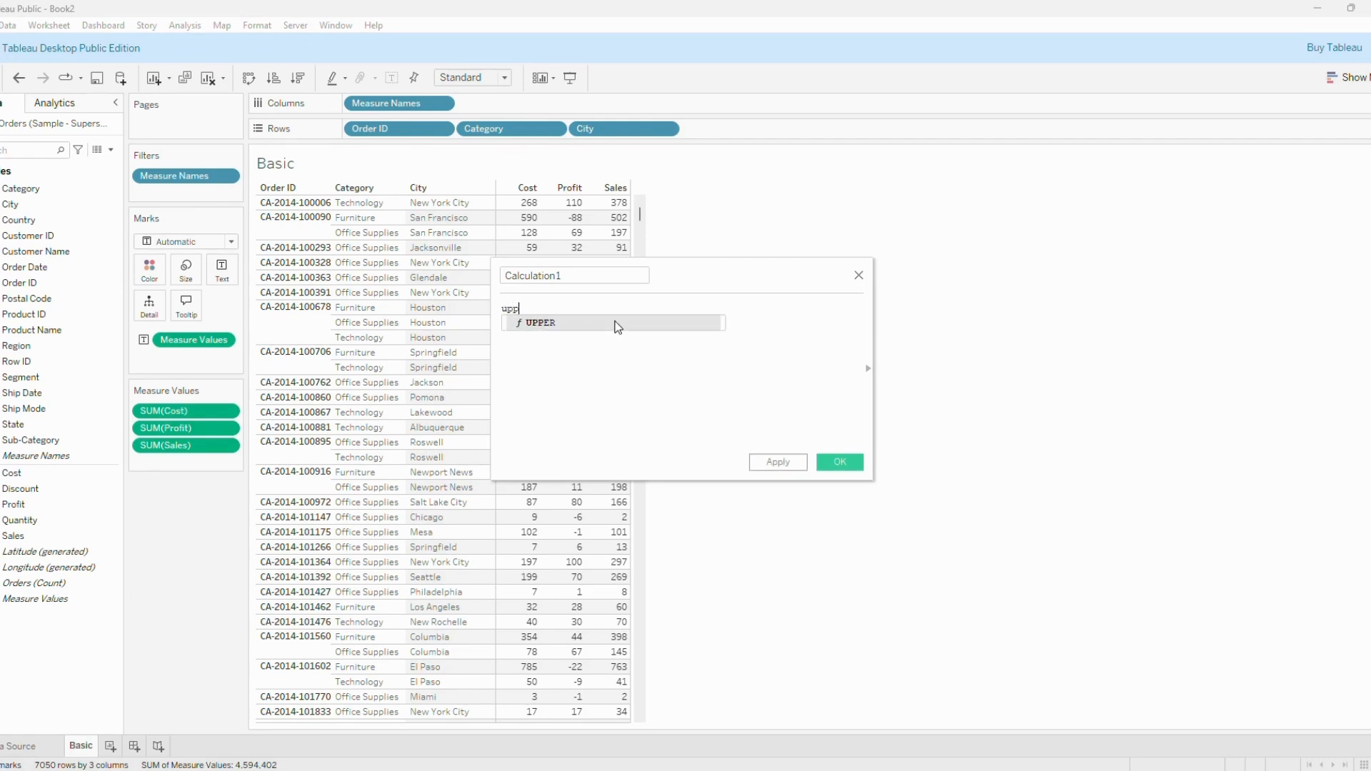
{"action": "key", "text": "Return"}
{"action": "type", "text": "city"}
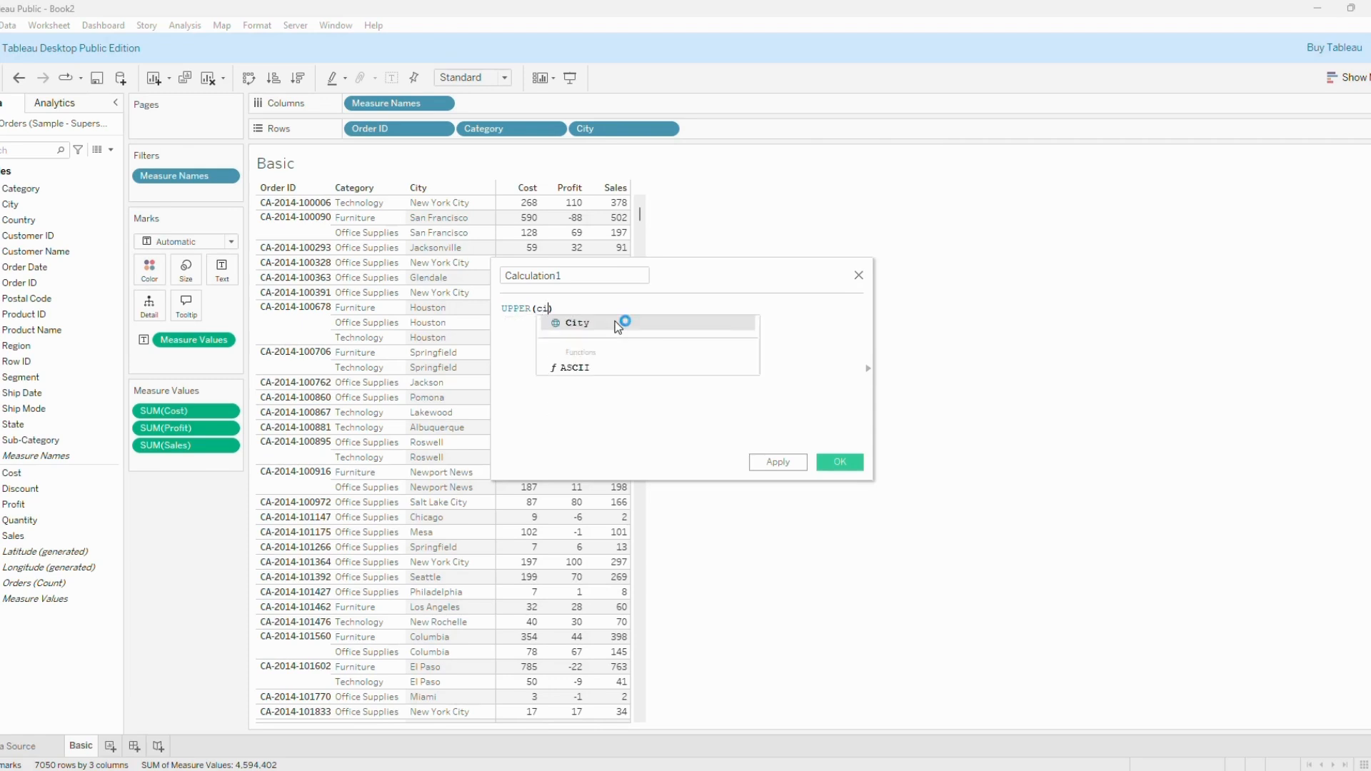
{"action": "left_click", "coordinate": [618, 323]}
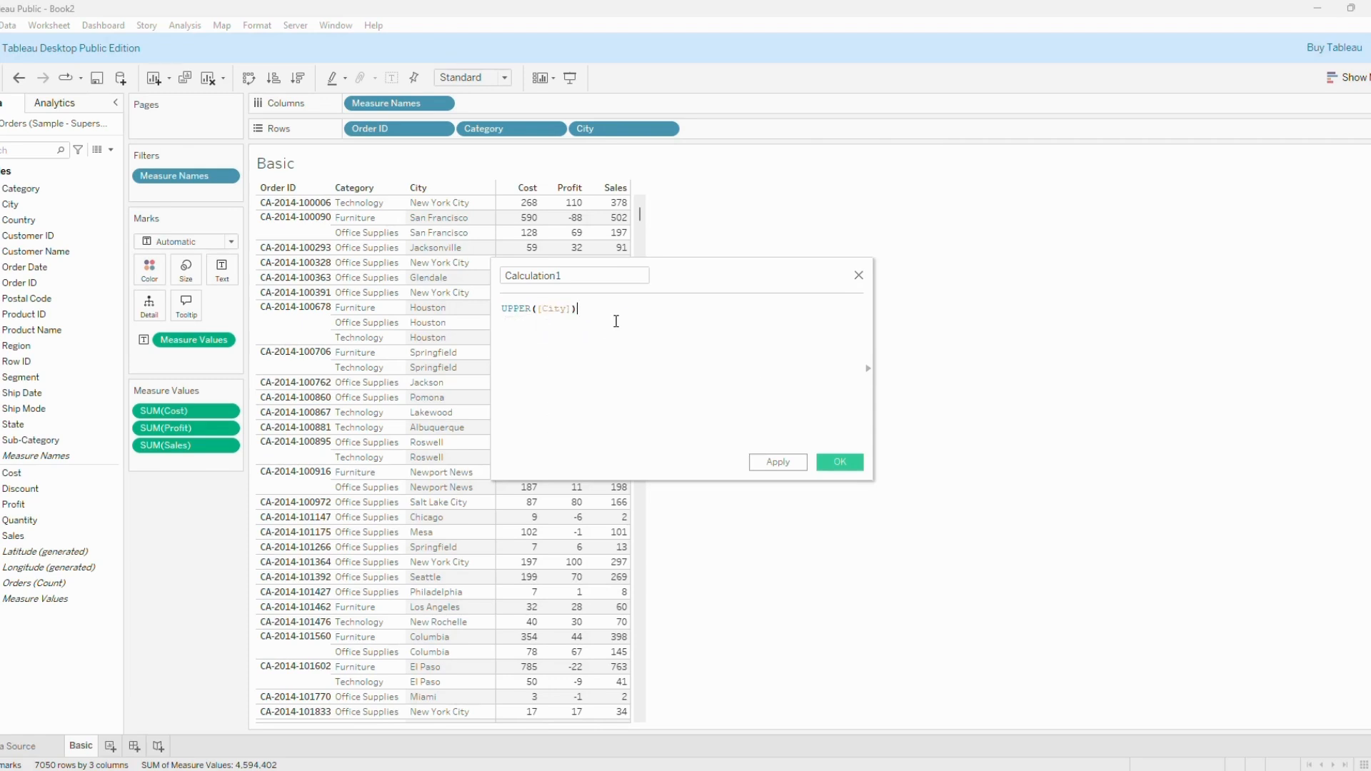
Name the uppercase city calculation City_upper and apply it, keeping its editor open.
{"action": "left_click", "coordinate": [579, 276]}
{"action": "double_click", "coordinate": [578, 276]}
{"action": "type", "text": "Cit"}
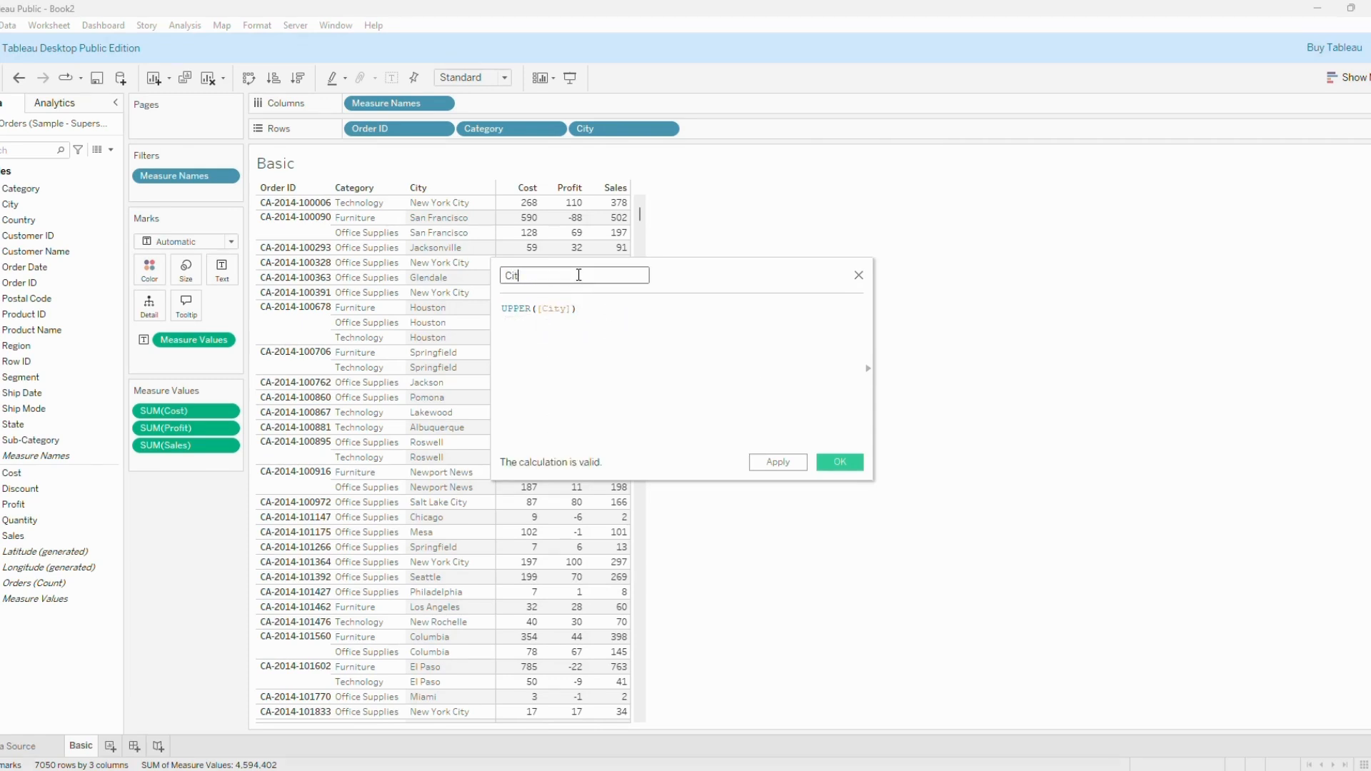
{"action": "type", "text": "y_upper"}
{"action": "left_click", "coordinate": [779, 462]}
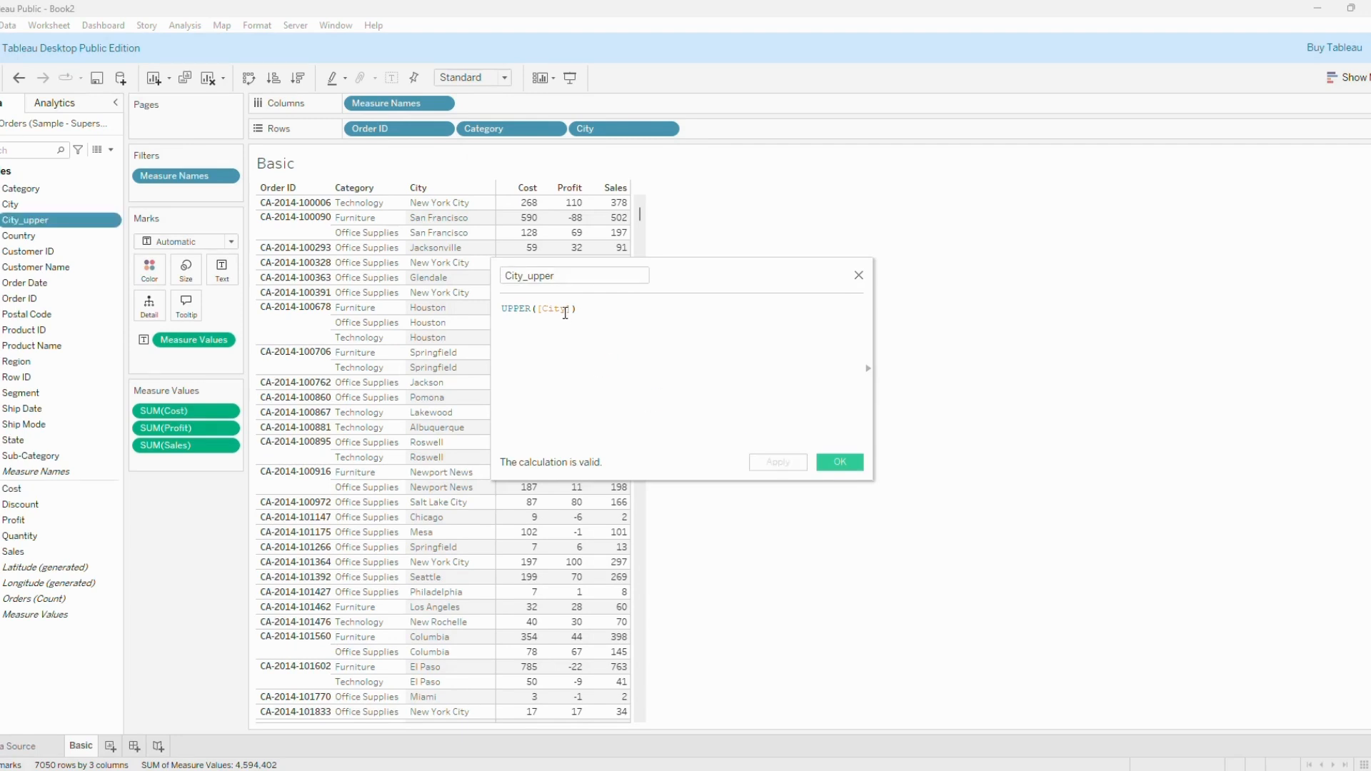
Browse the function reference beside the calculation and examine the String functions CONTAINS, FIND, LOWER and UPPER.
{"action": "left_click", "coordinate": [867, 368]}
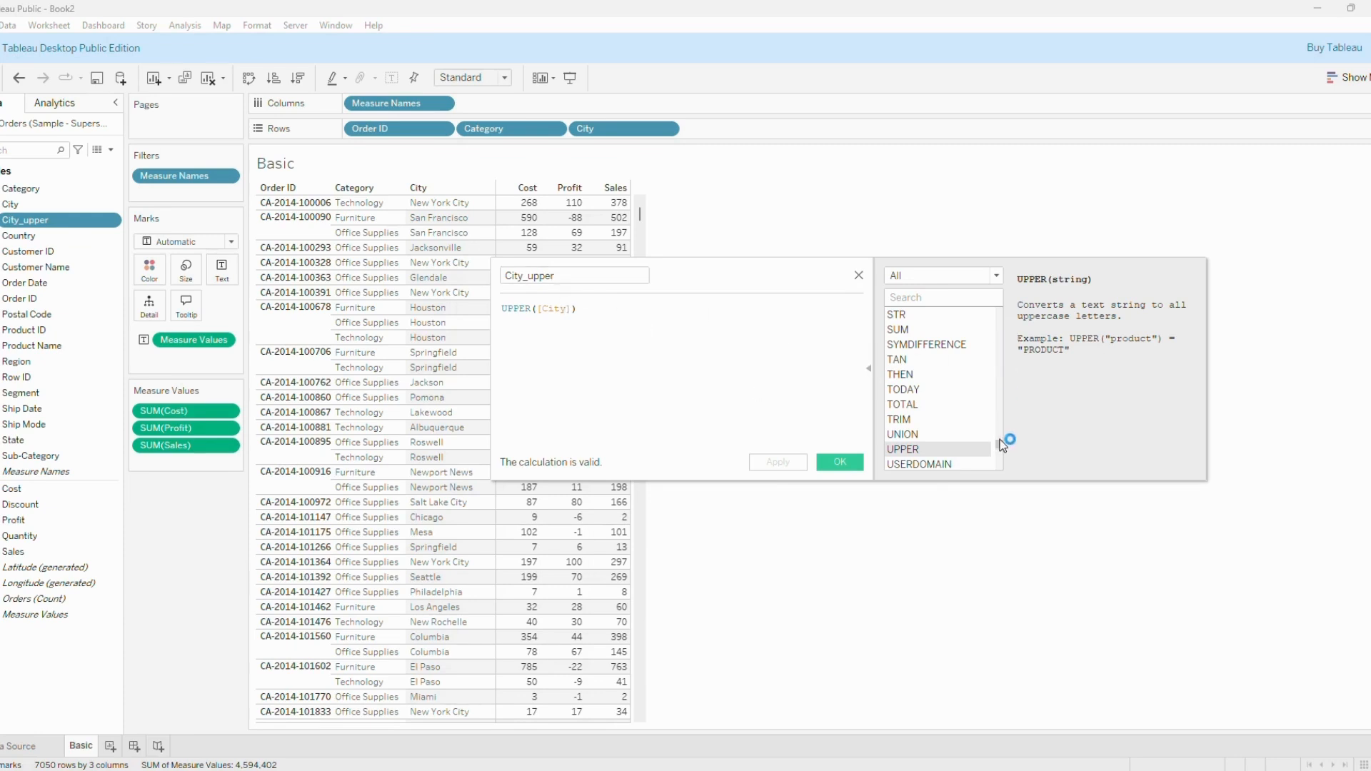
{"action": "mouse_move", "coordinate": [1001, 442]}
{"action": "left_mouse_down"}
{"action": "mouse_move", "coordinate": [1006, 297]}
{"action": "mouse_move", "coordinate": [1007, 466]}
{"action": "left_mouse_up"}
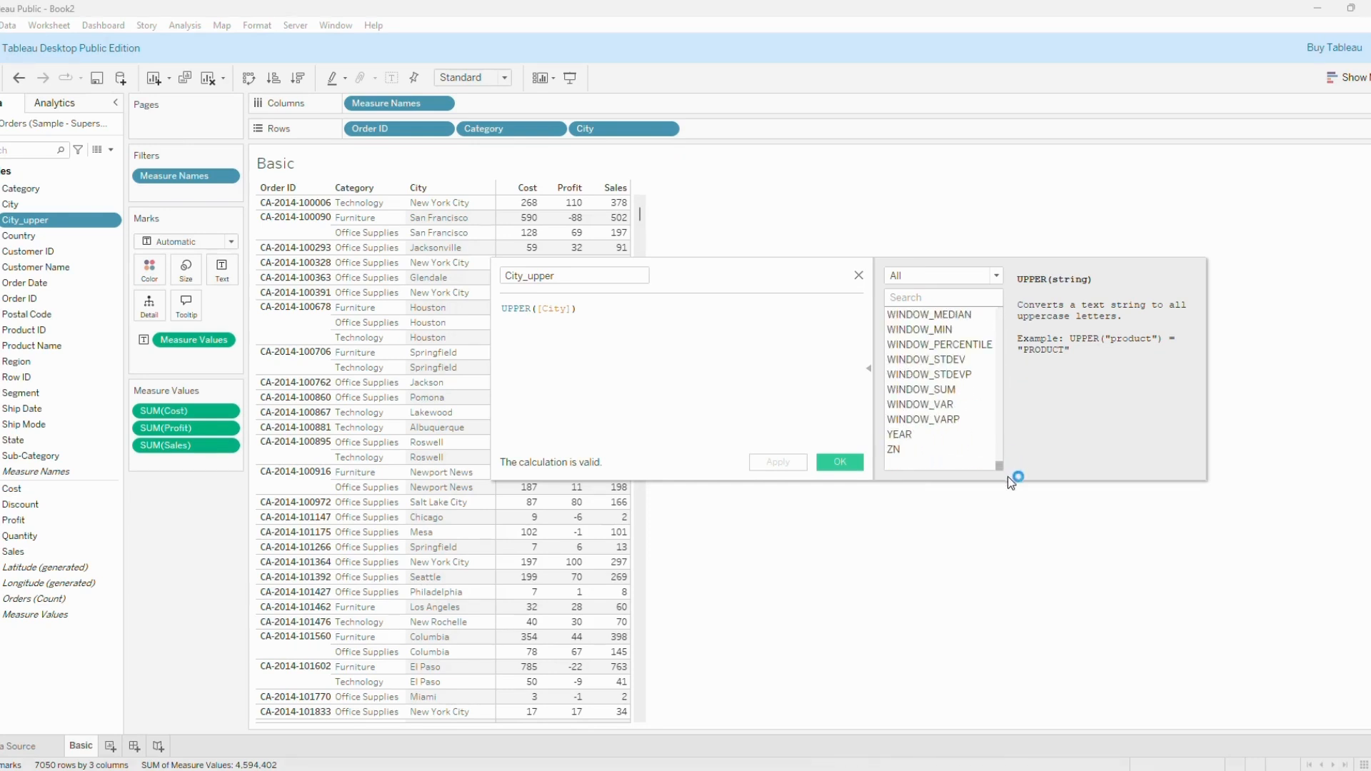
{"action": "left_click", "coordinate": [932, 277]}
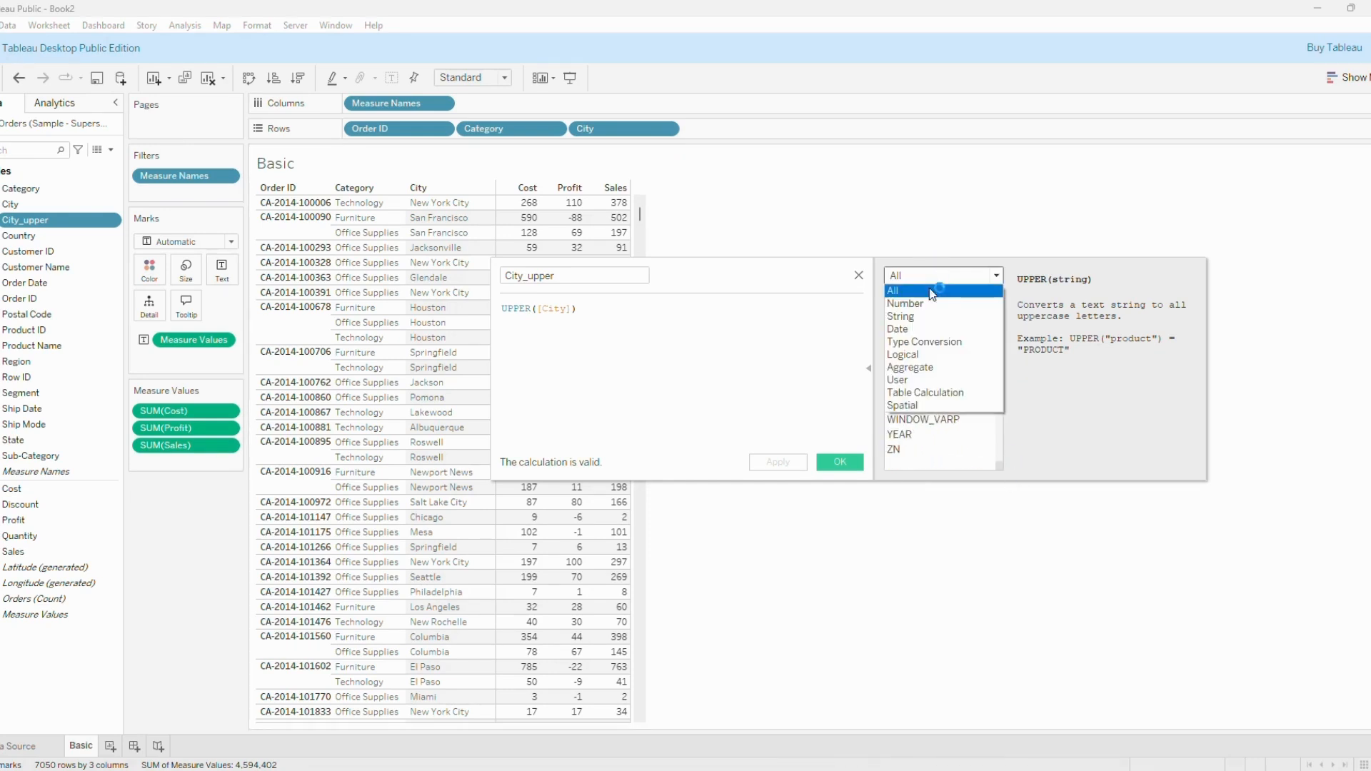
{"action": "left_click", "coordinate": [923, 317]}
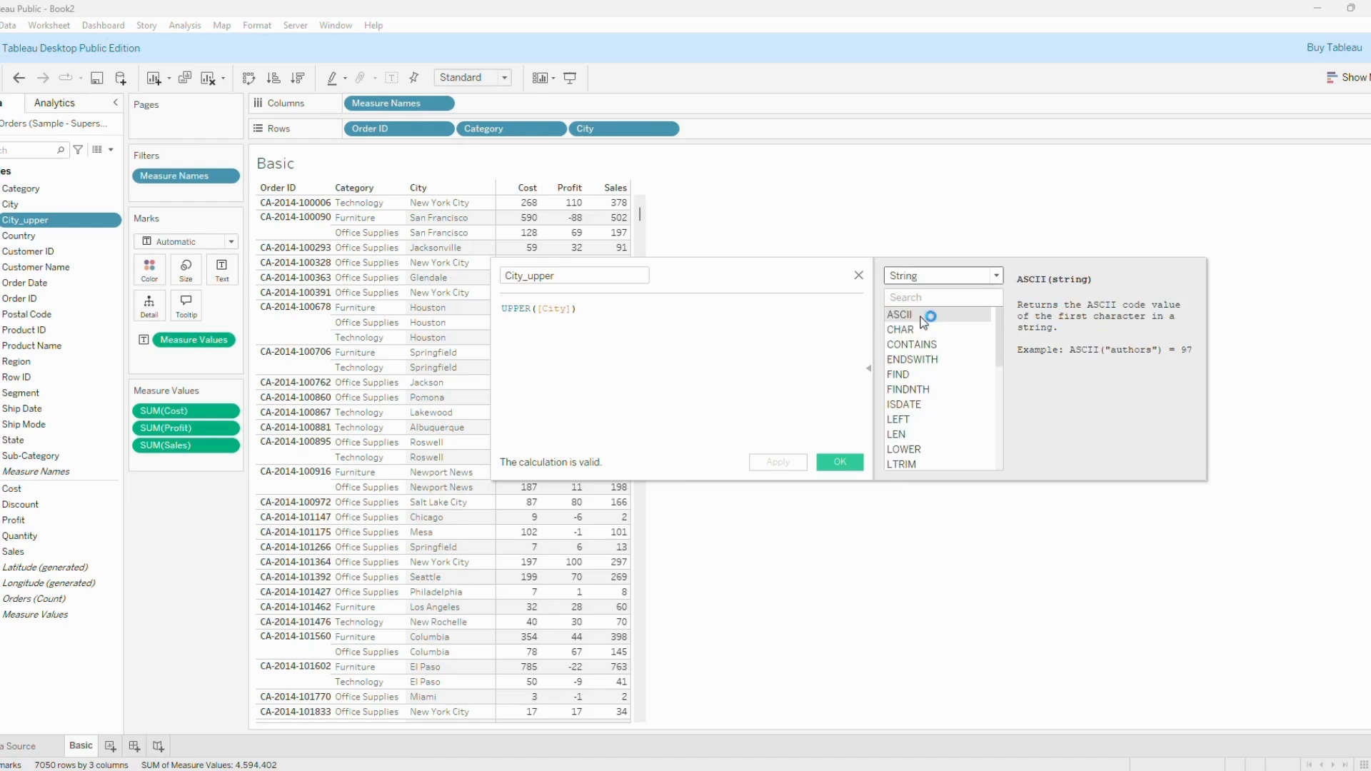
{"action": "left_click", "coordinate": [947, 348]}
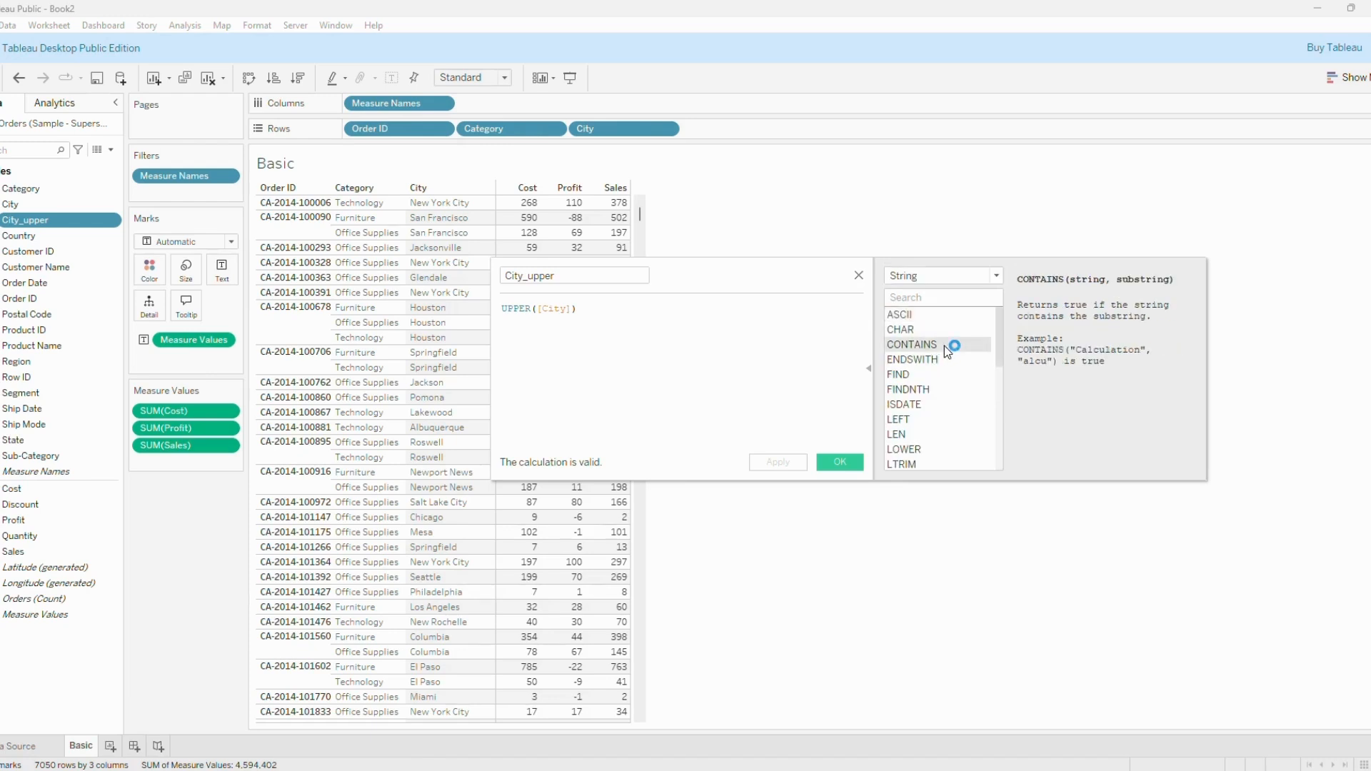
{"action": "left_click", "coordinate": [927, 375]}
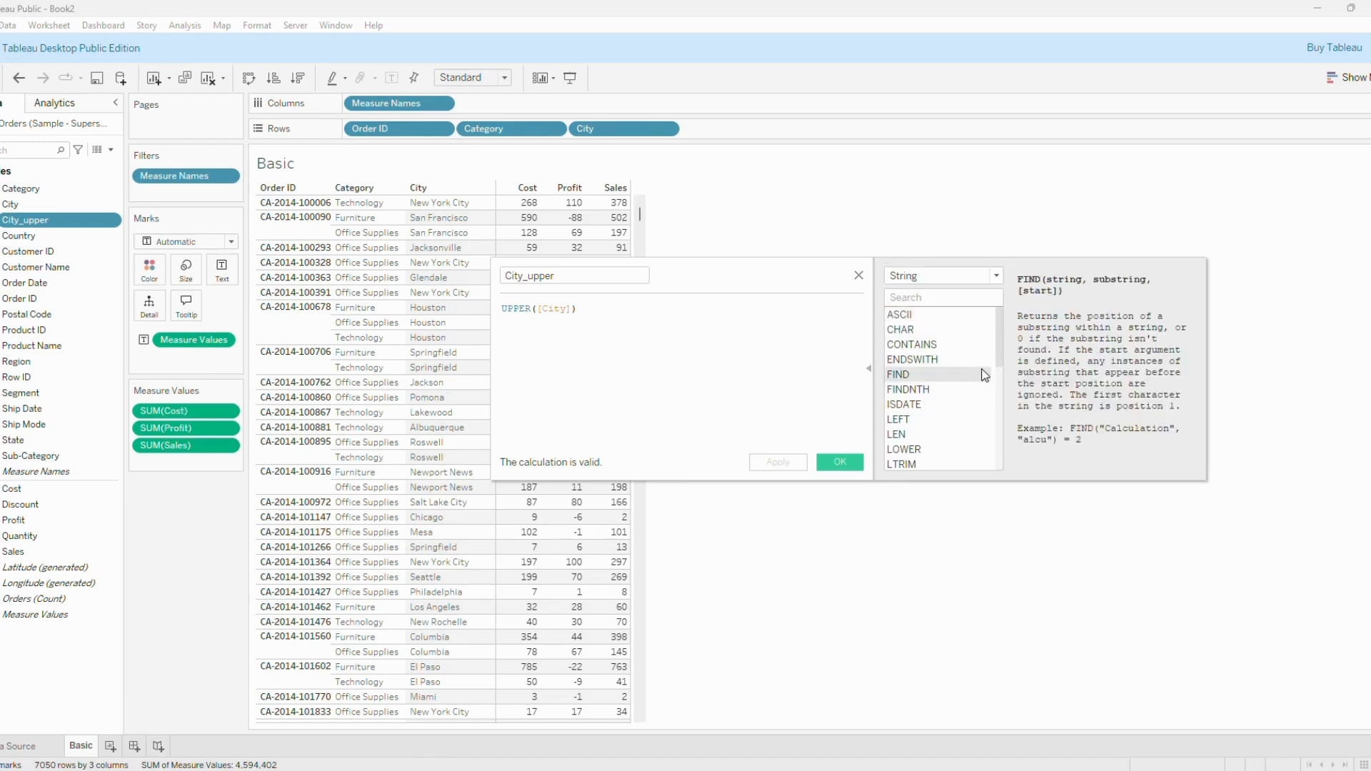
{"action": "left_click", "coordinate": [940, 451]}
{"action": "left_click_drag", "start_coordinate": [1003, 359], "coordinate": [1003, 463]}
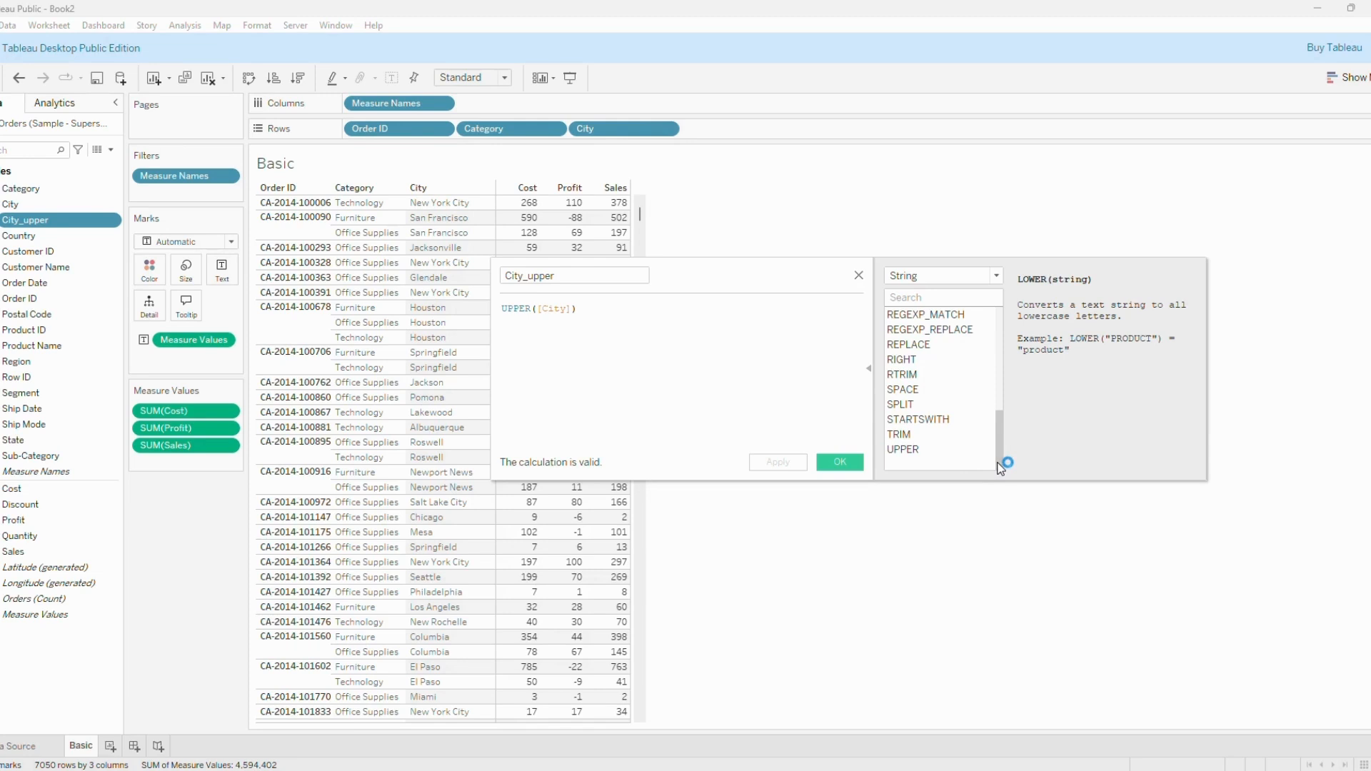
{"action": "left_click", "coordinate": [926, 451]}
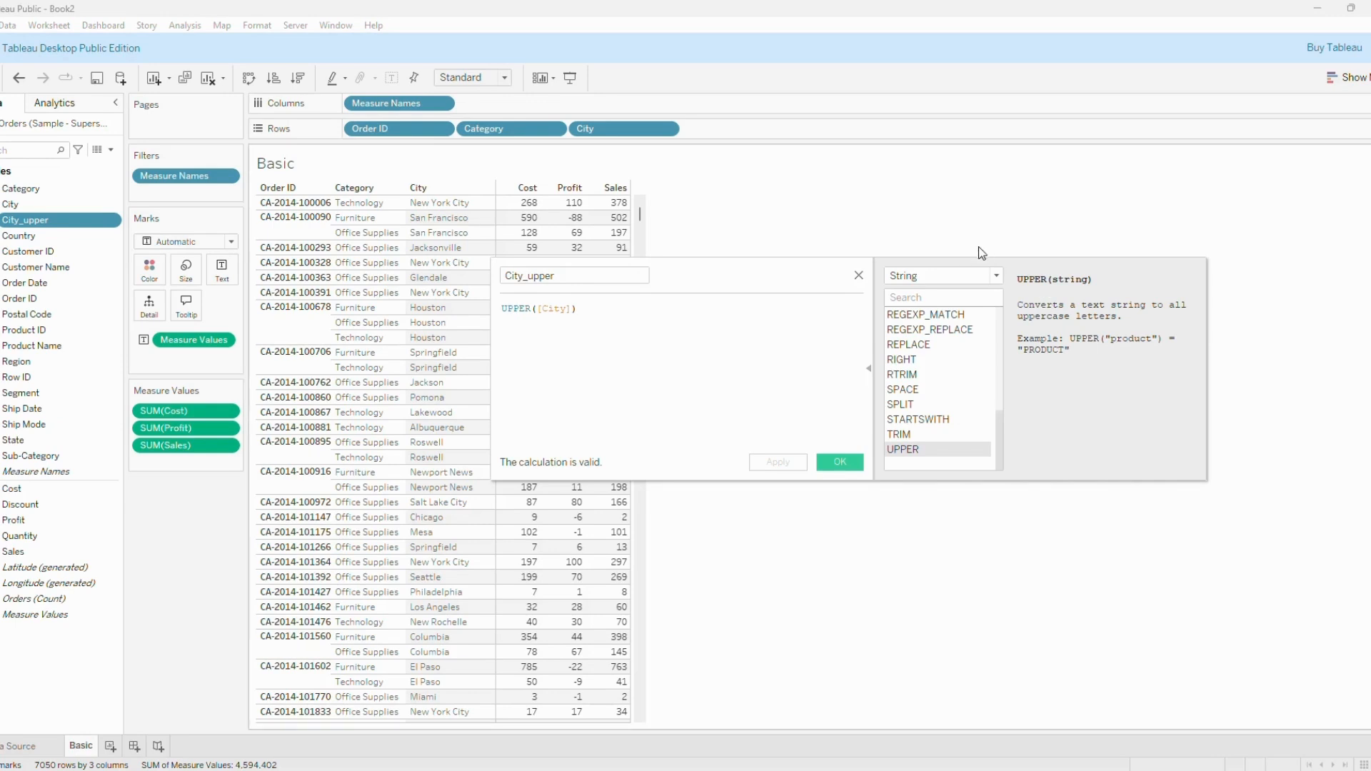
Review the Date function category and the String category again, and close the City_upper calculation.
{"action": "left_click", "coordinate": [993, 277]}
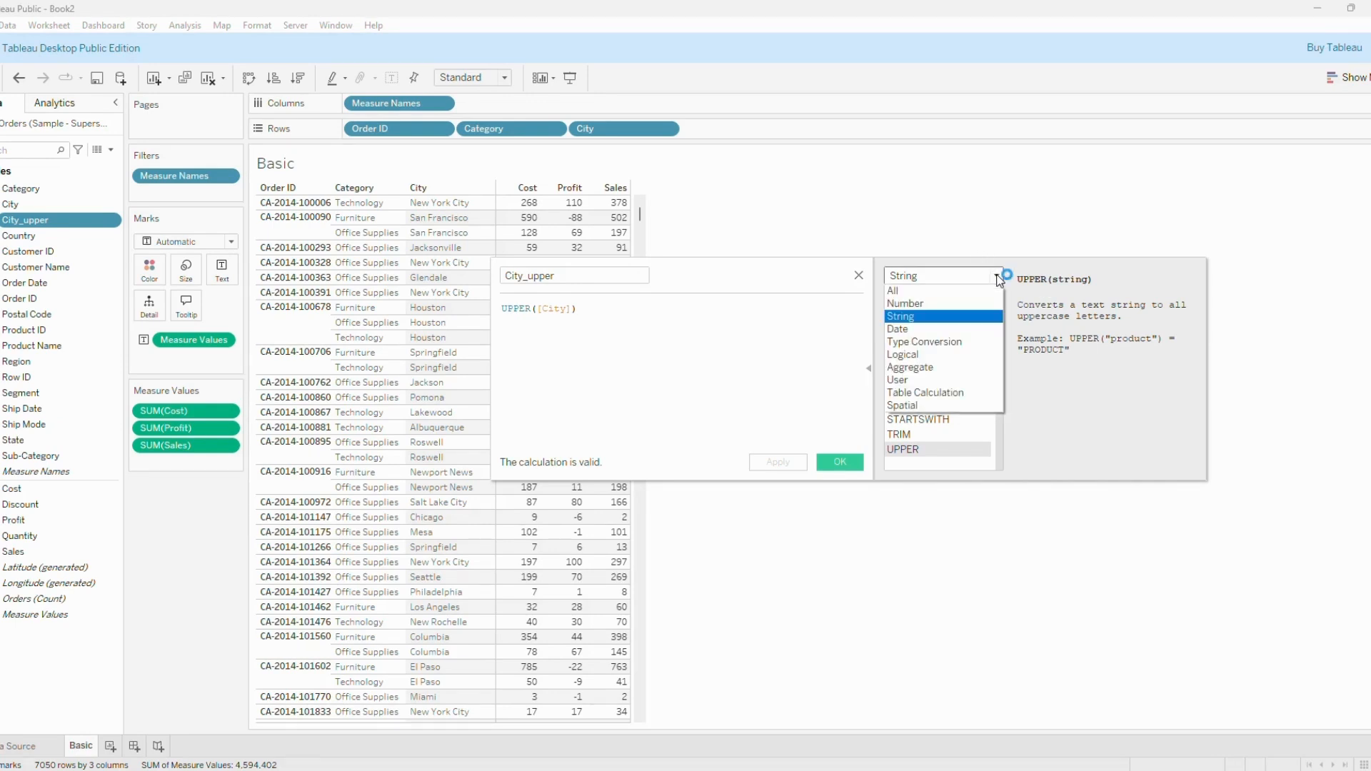
{"action": "left_click", "coordinate": [978, 329]}
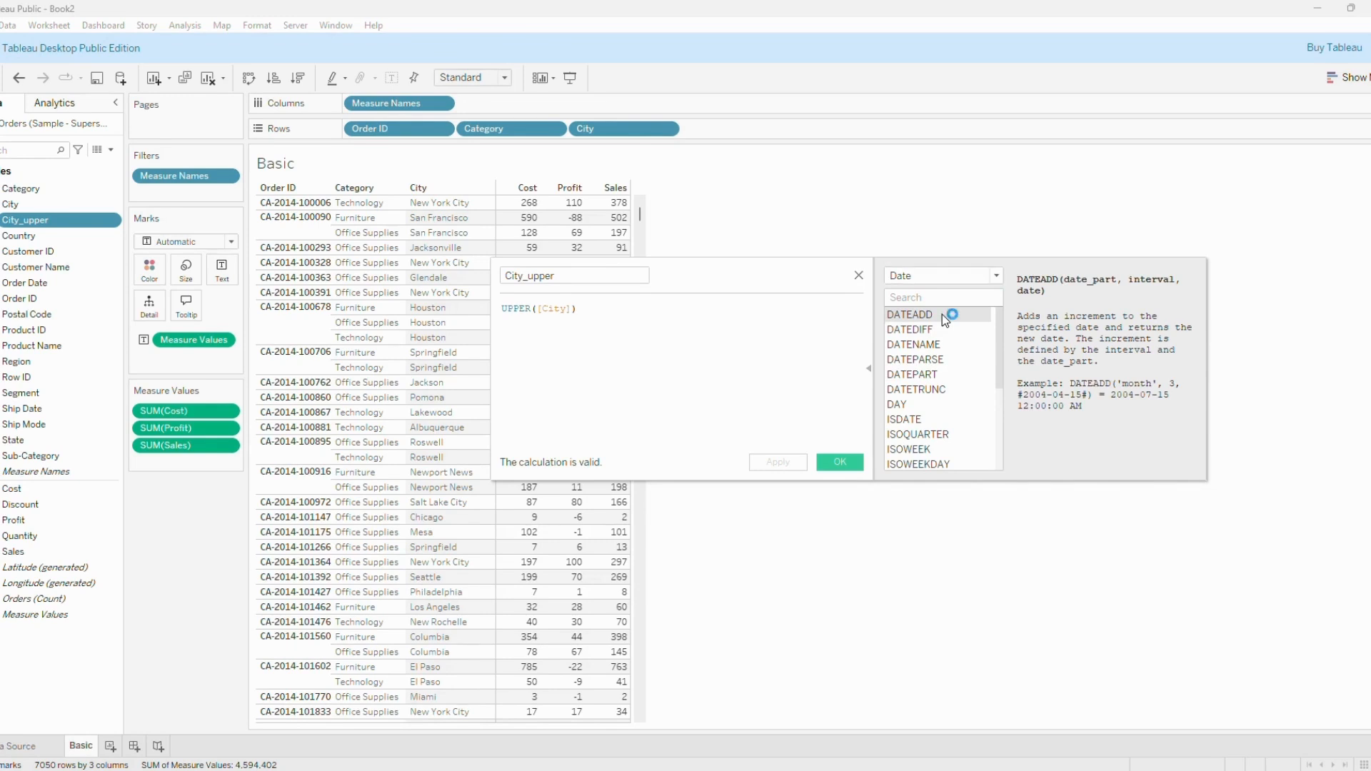
{"action": "left_click", "coordinate": [997, 277]}
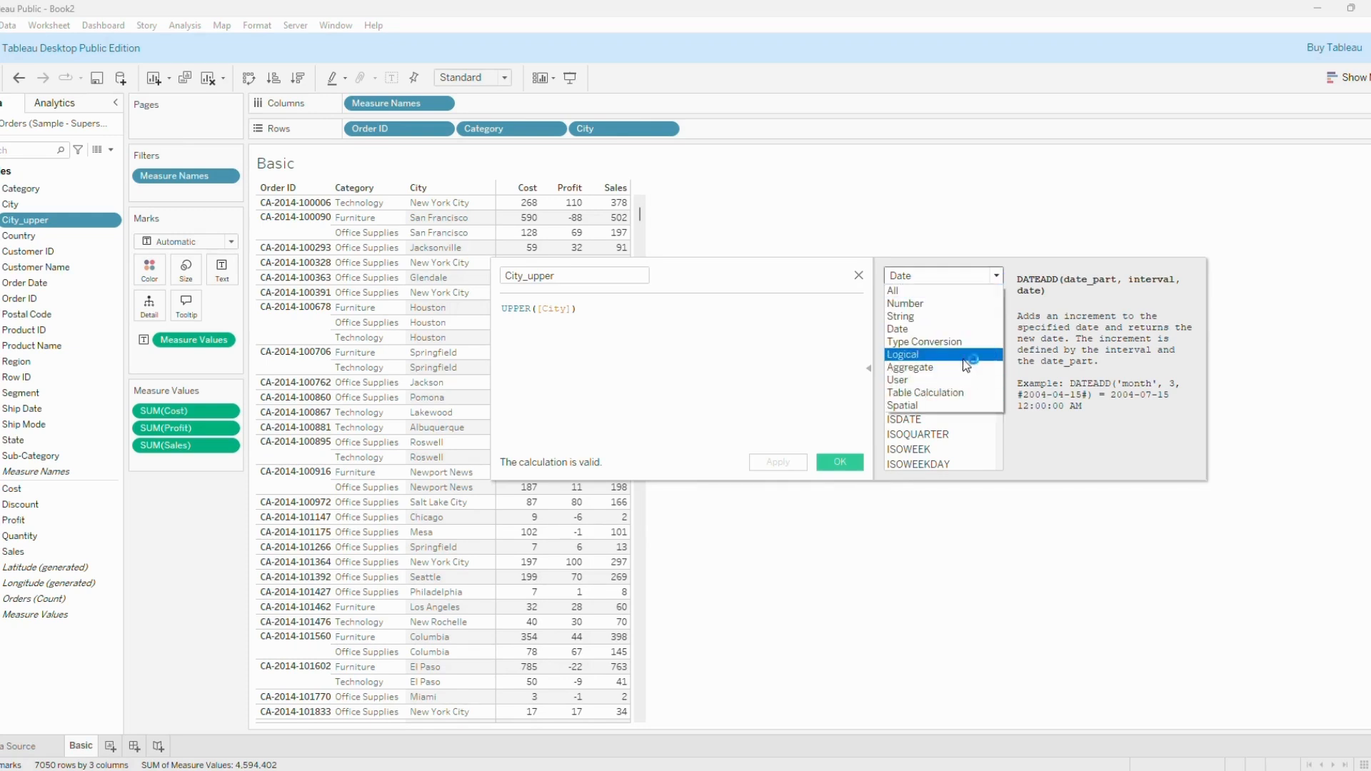
{"action": "left_click", "coordinate": [964, 318]}
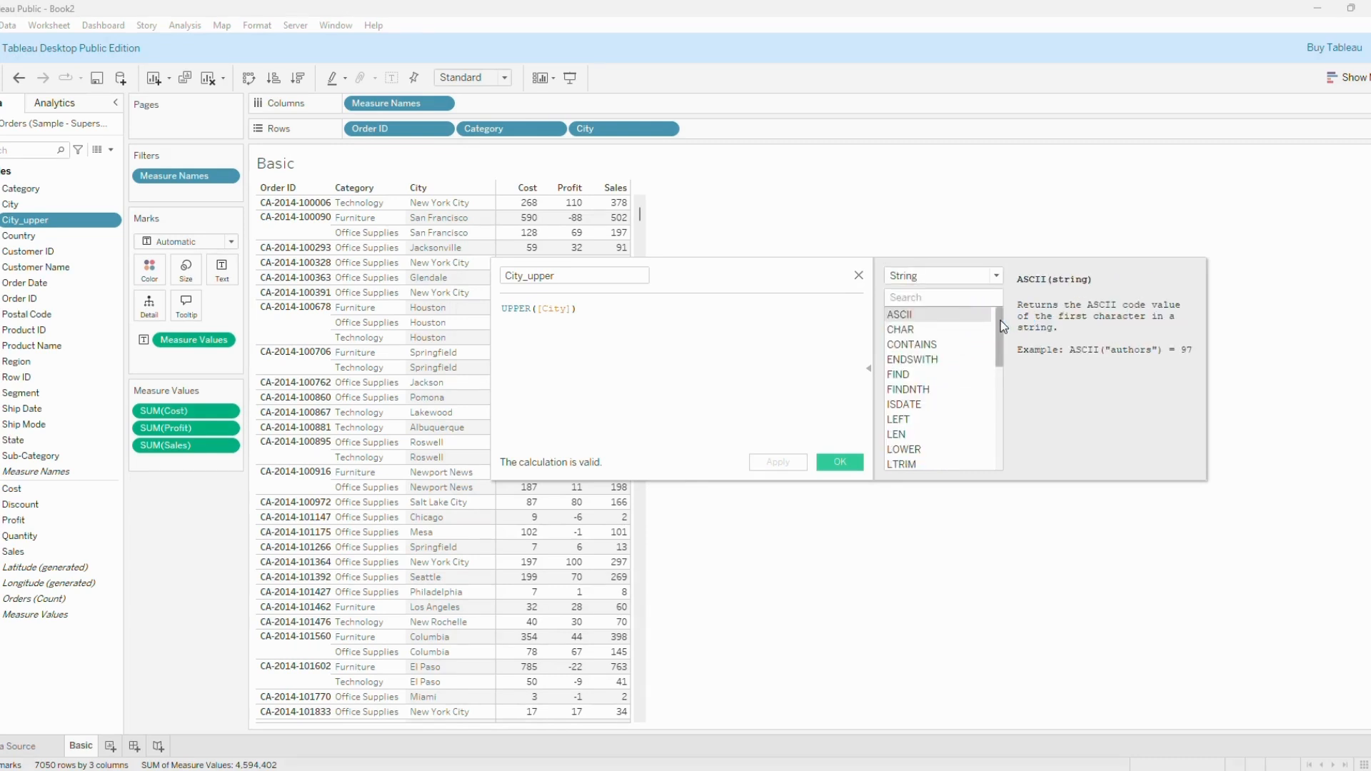
{"action": "mouse_move", "coordinate": [1003, 326]}
{"action": "left_mouse_down"}
{"action": "mouse_move", "coordinate": [1001, 442]}
{"action": "mouse_move", "coordinate": [998, 331]}
{"action": "left_mouse_up"}
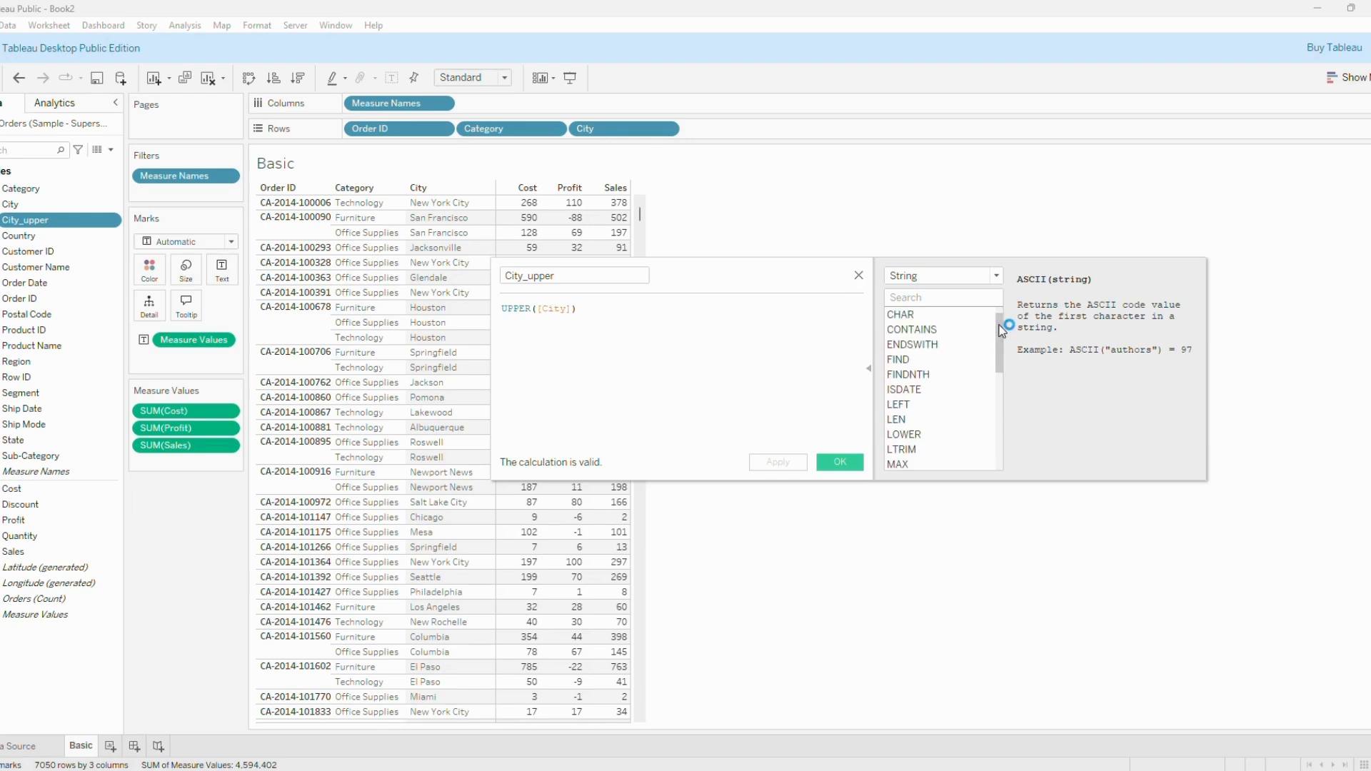
{"action": "left_click", "coordinate": [842, 463]}
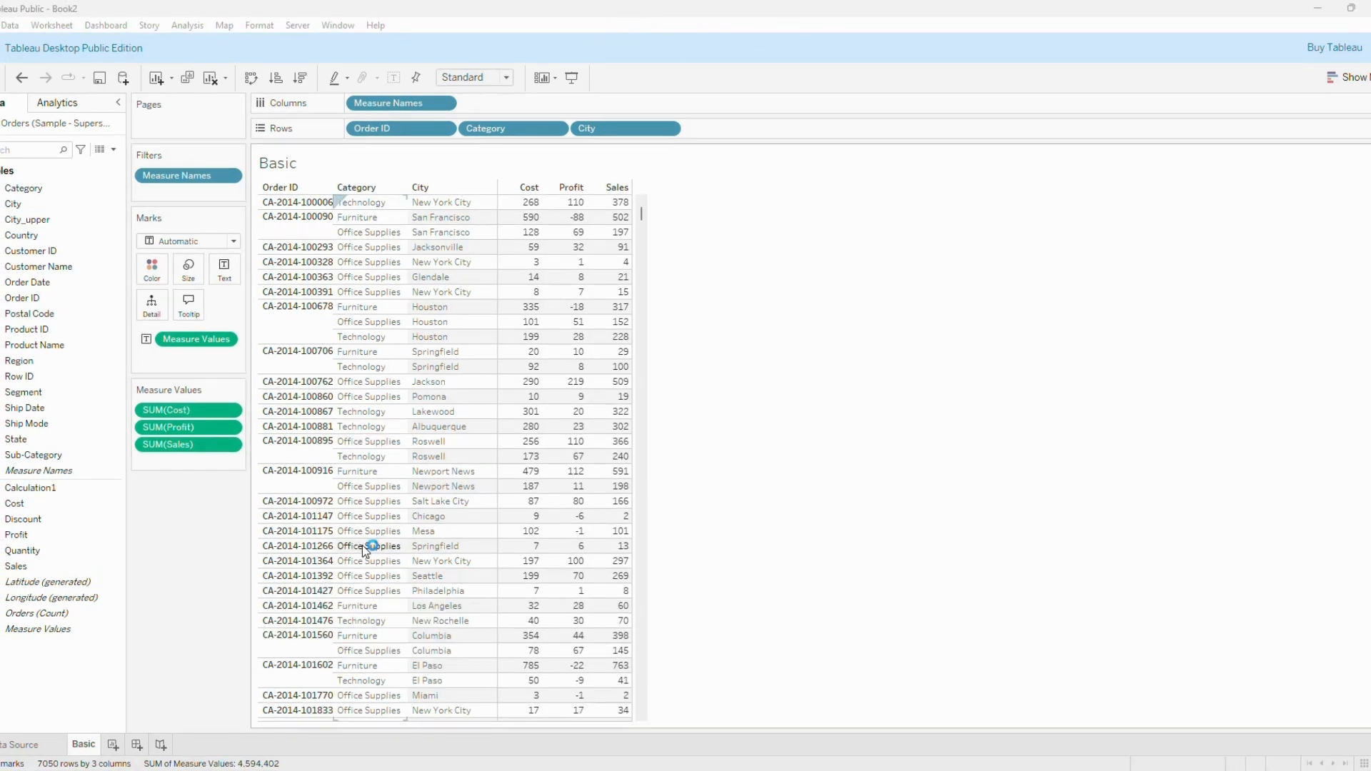
Add a new worksheet and name it Agg.
{"action": "left_click", "coordinate": [113, 745]}
{"action": "double_click", "coordinate": [118, 746]}
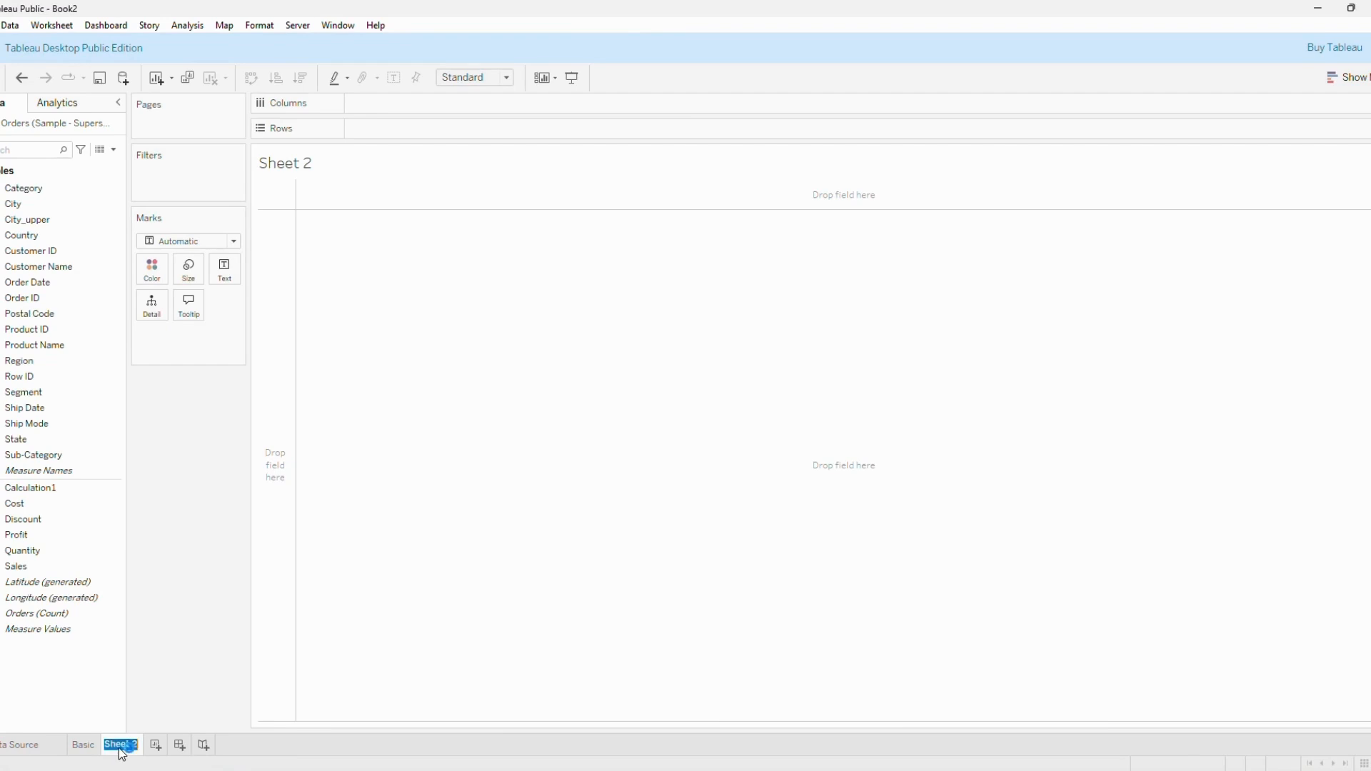
{"action": "type", "text": "Agg"}
{"action": "key", "text": "Return"}
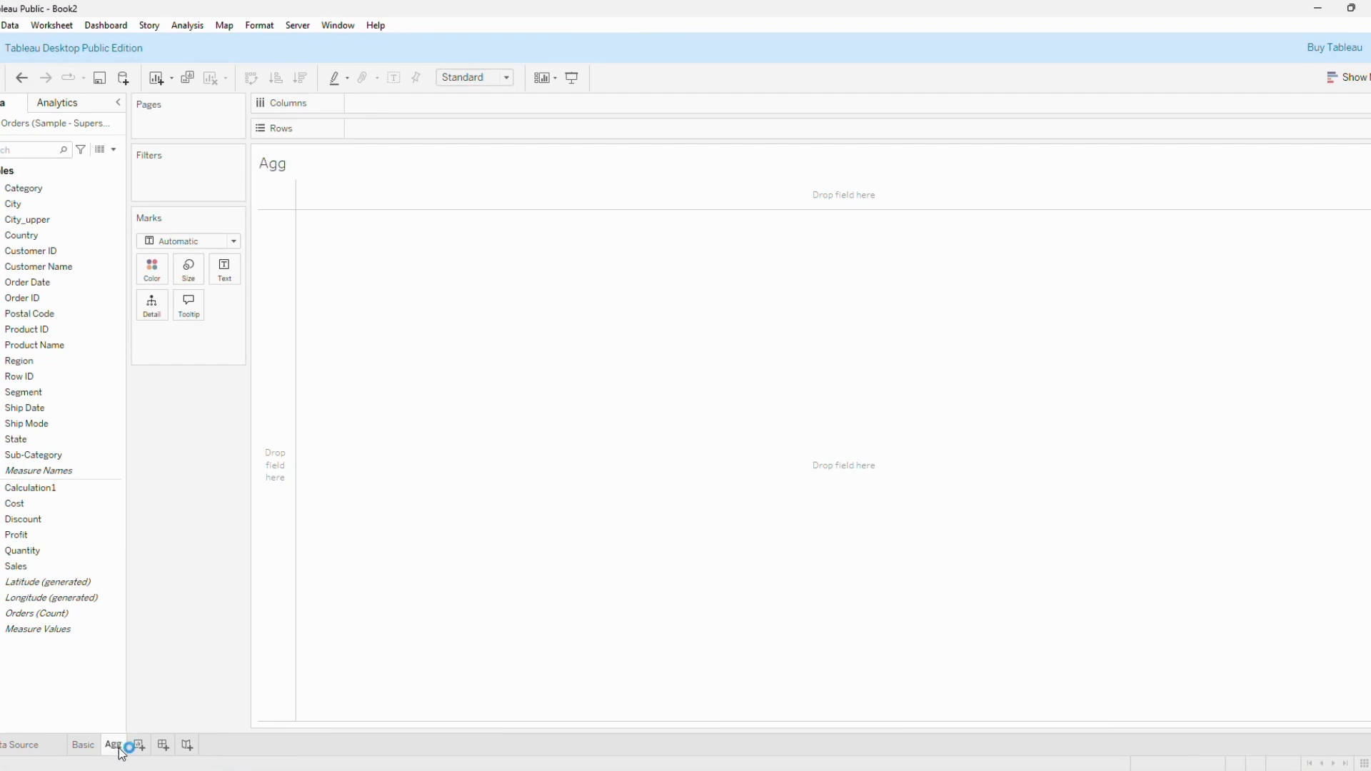
Build a table with Segment in the rows and summed Sales as values, and review the aggregation options for Sales.
{"action": "left_click", "coordinate": [73, 585]}
{"action": "left_click_drag", "start_coordinate": [43, 393], "coordinate": [410, 128]}
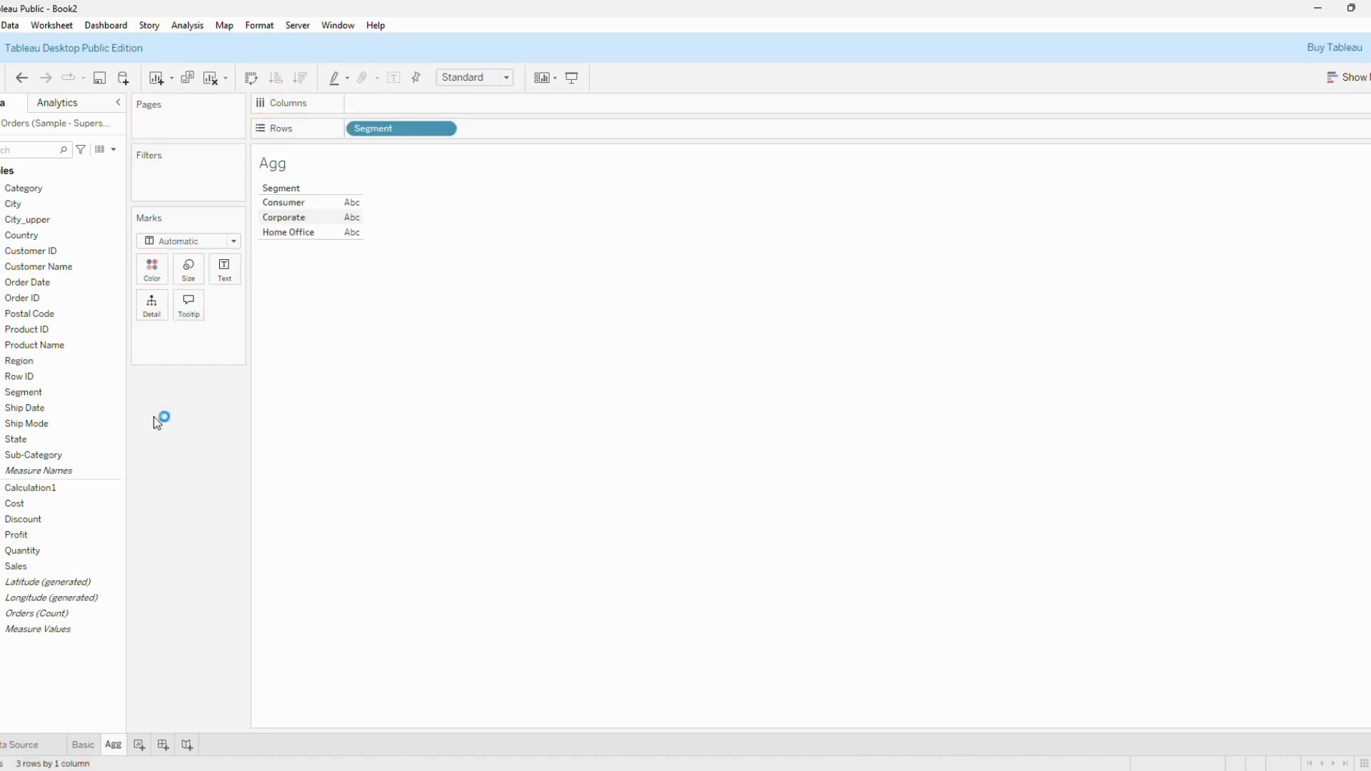
{"action": "double_click", "coordinate": [86, 566]}
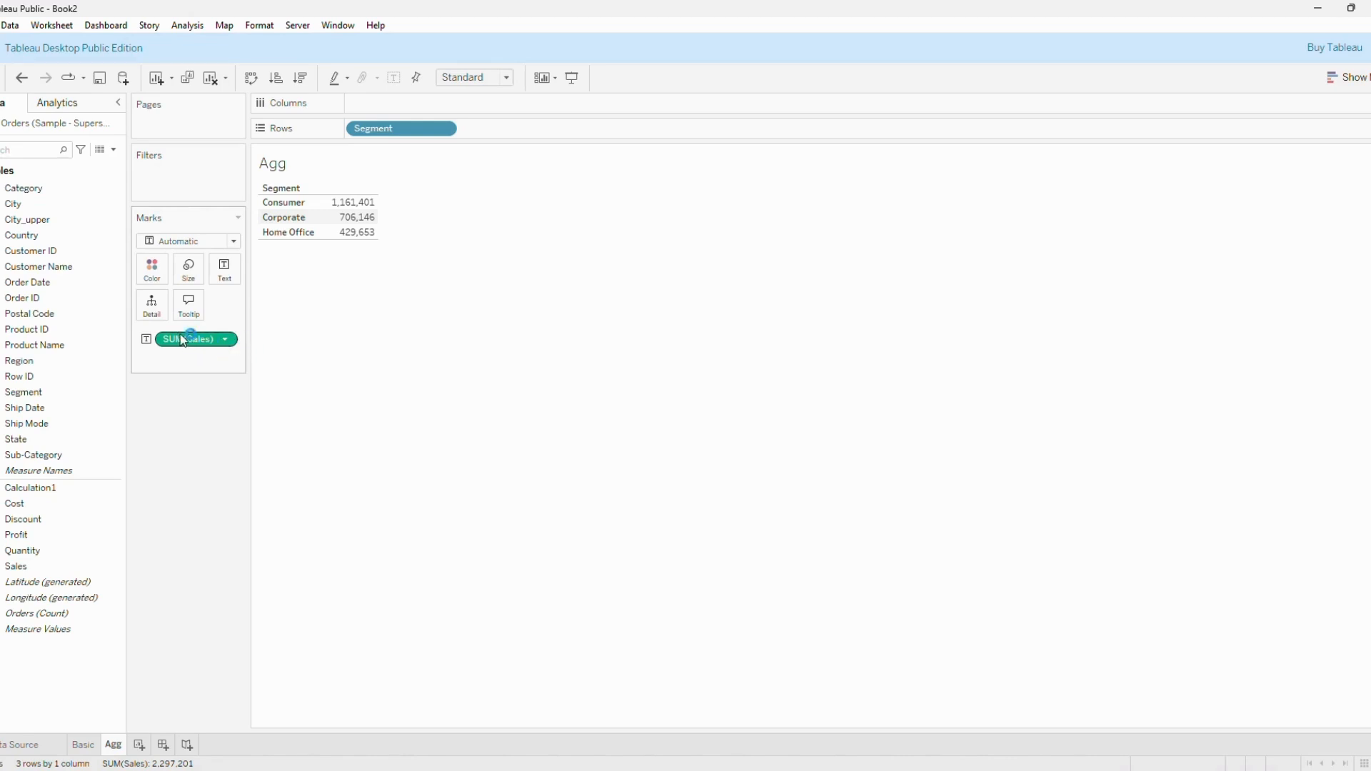
{"action": "left_click", "coordinate": [229, 340]}
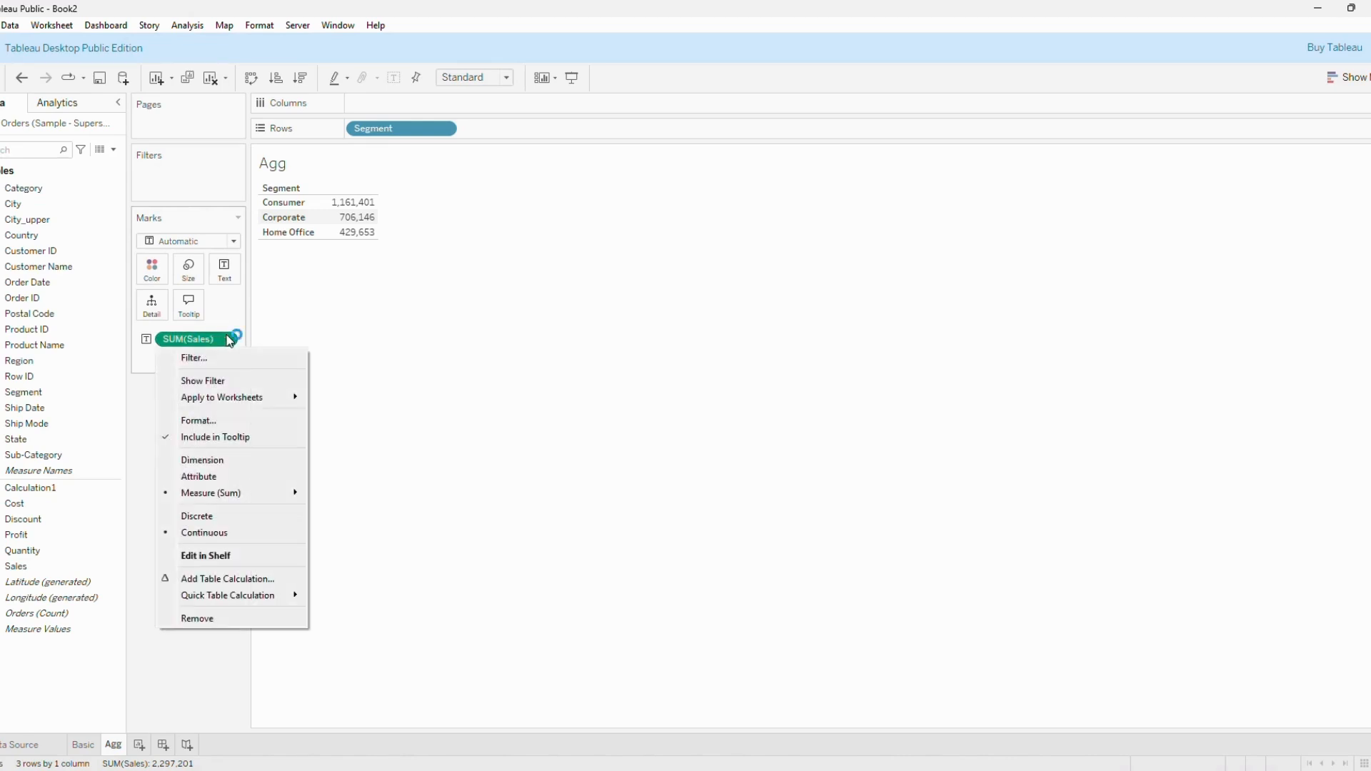
{"action": "mouse_move", "coordinate": [240, 498]}
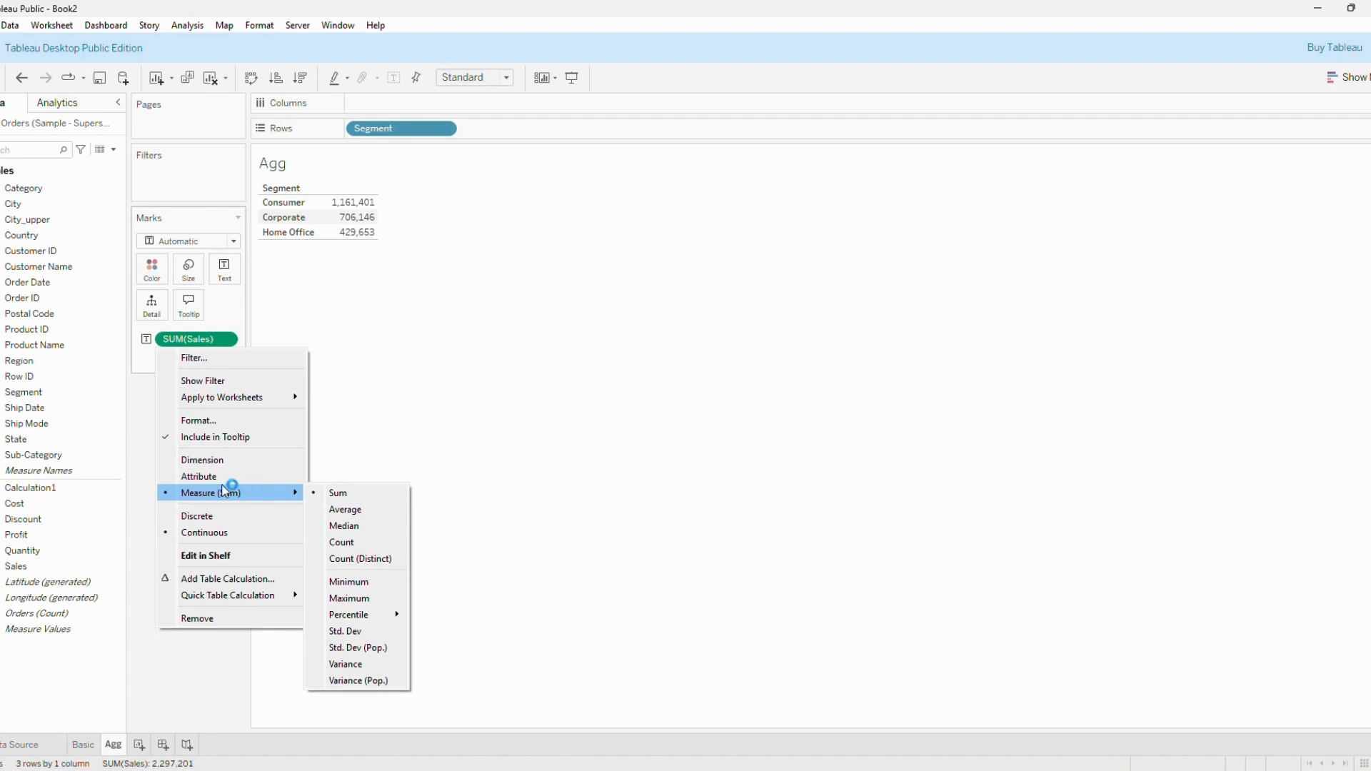
{"action": "left_click", "coordinate": [145, 429]}
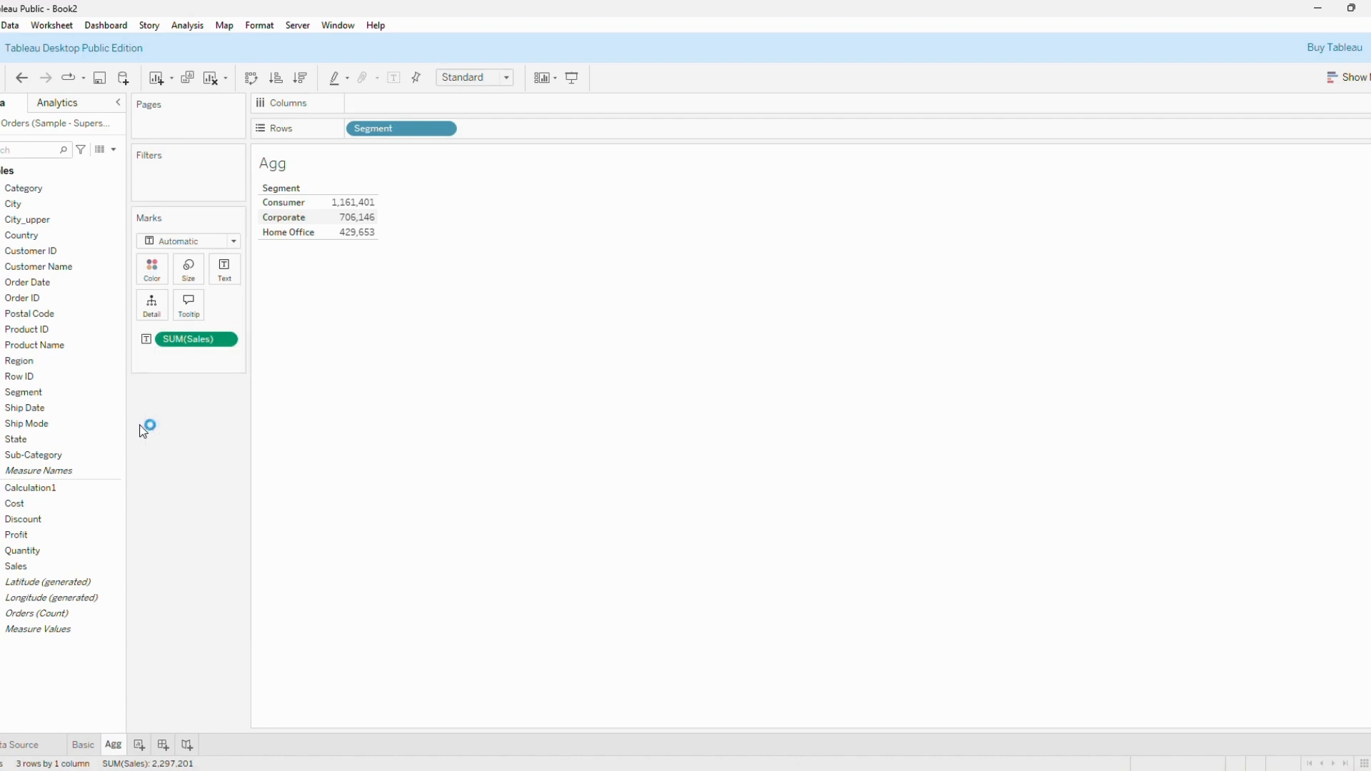
Create a calculated field with the formula SUM([Sales]).
{"action": "left_click", "coordinate": [114, 149]}
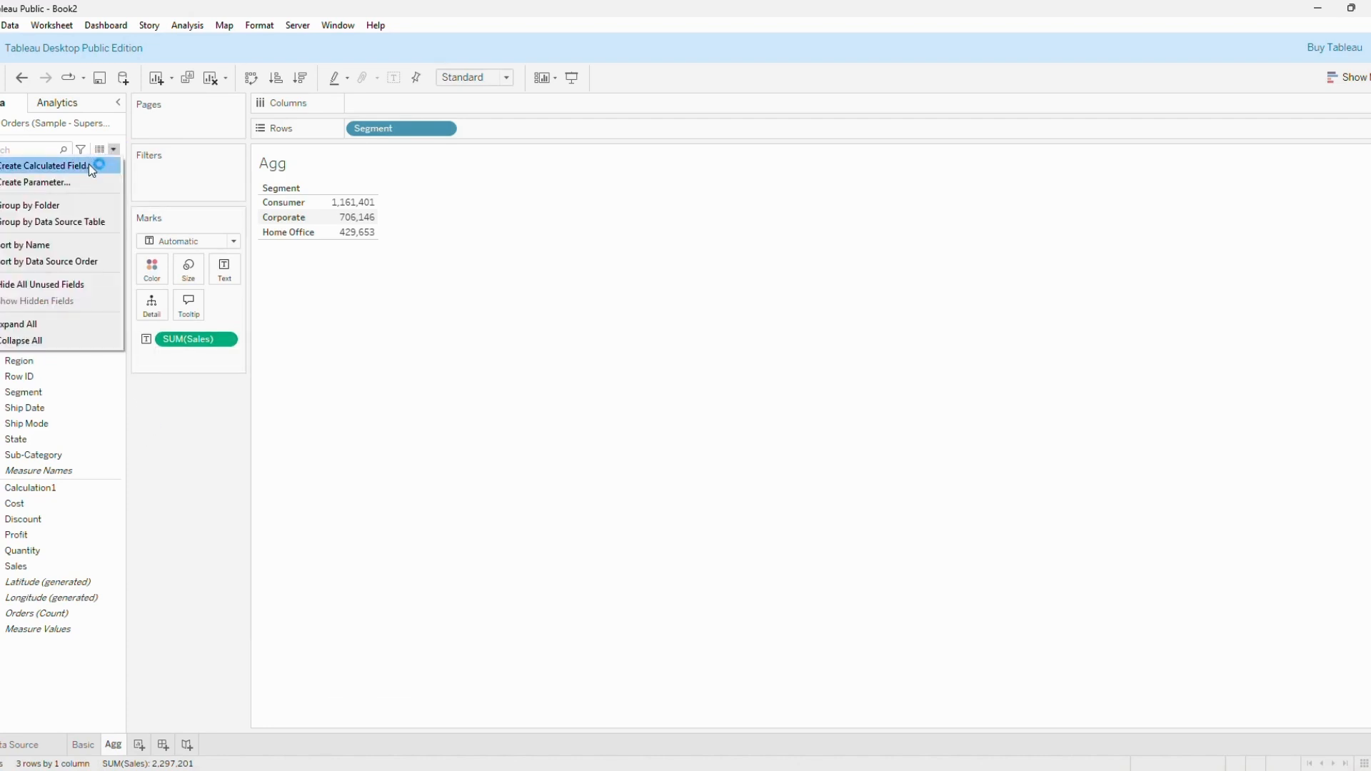
{"action": "left_click", "coordinate": [89, 164]}
{"action": "left_click", "coordinate": [642, 355]}
{"action": "type", "text": "sum"}
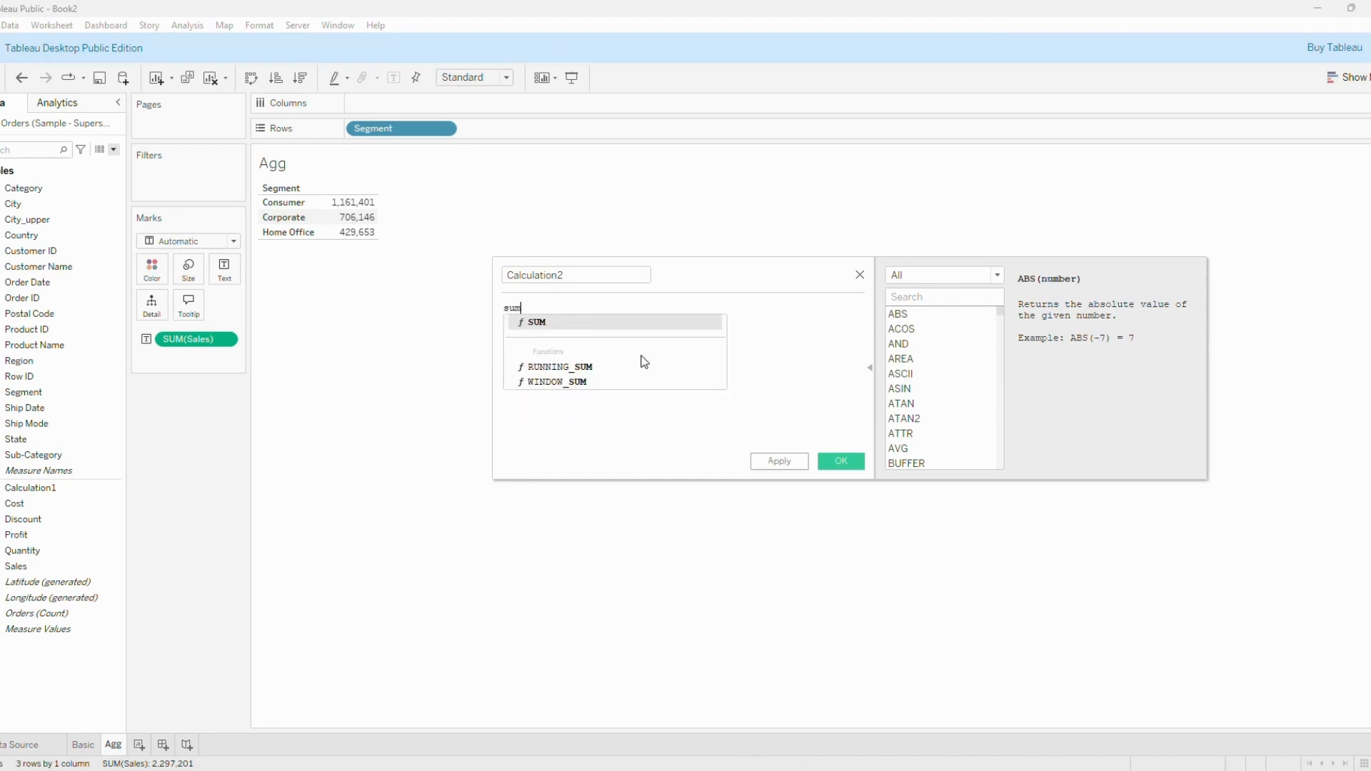
{"action": "key", "text": "Return"}
{"action": "type", "text": "[sa"}
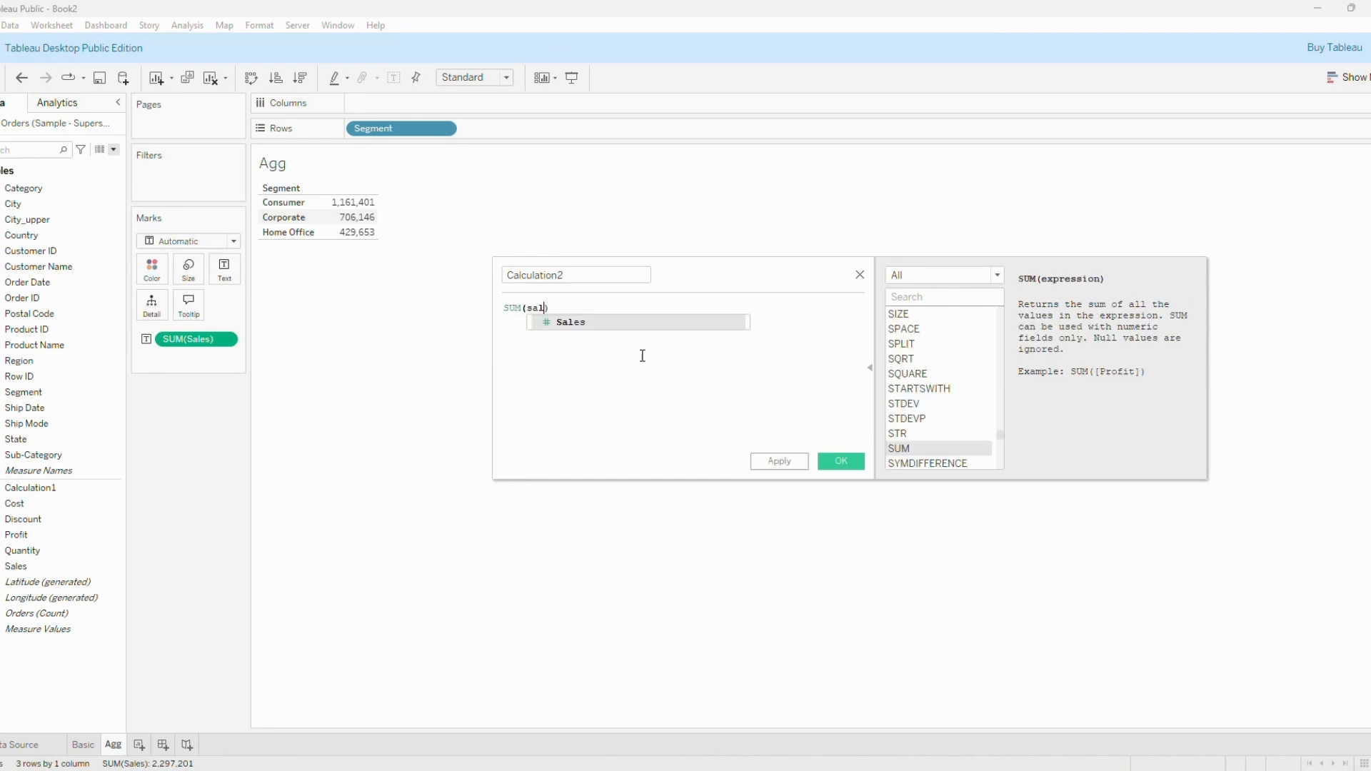
{"action": "key", "text": "Return"}
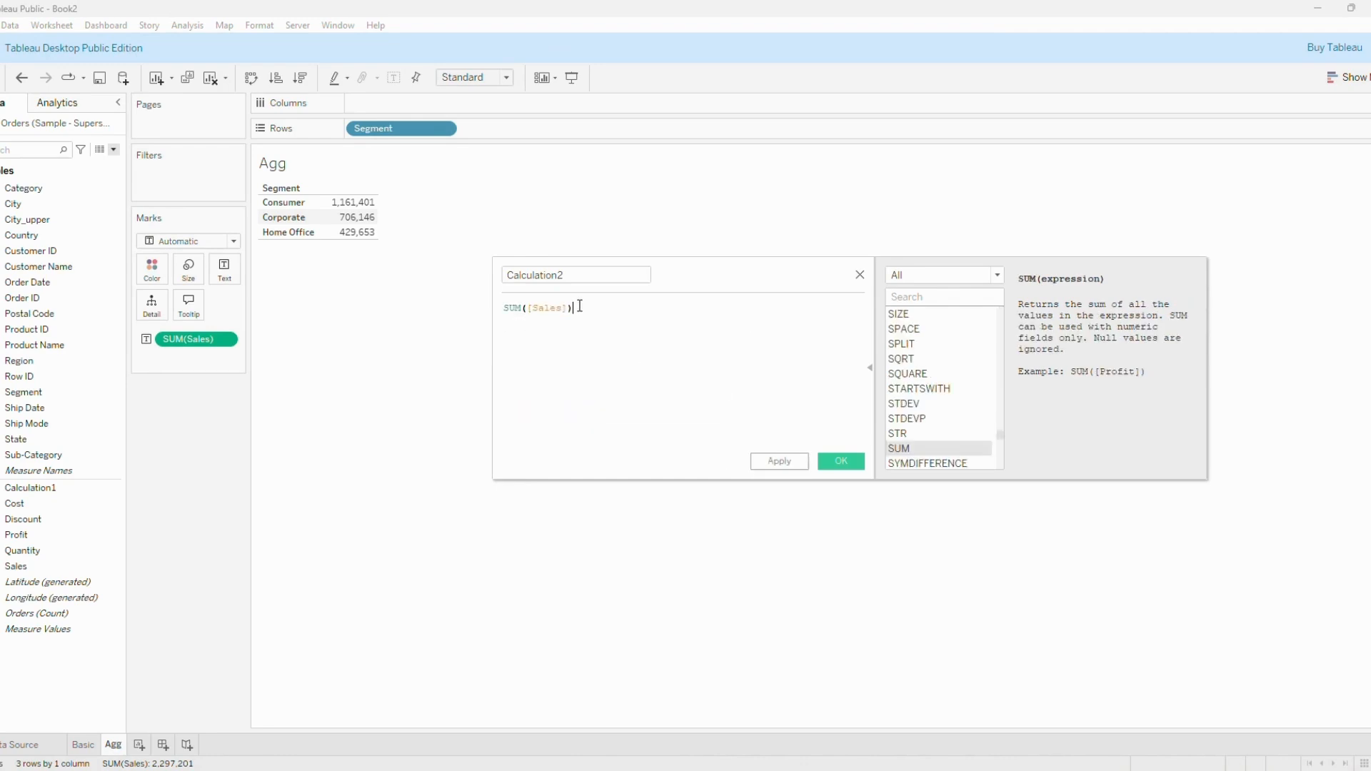
Name the summed sales calculation Sales modified, apply it, and add it to the Segment table beside Sales.
{"action": "double_click", "coordinate": [575, 278]}
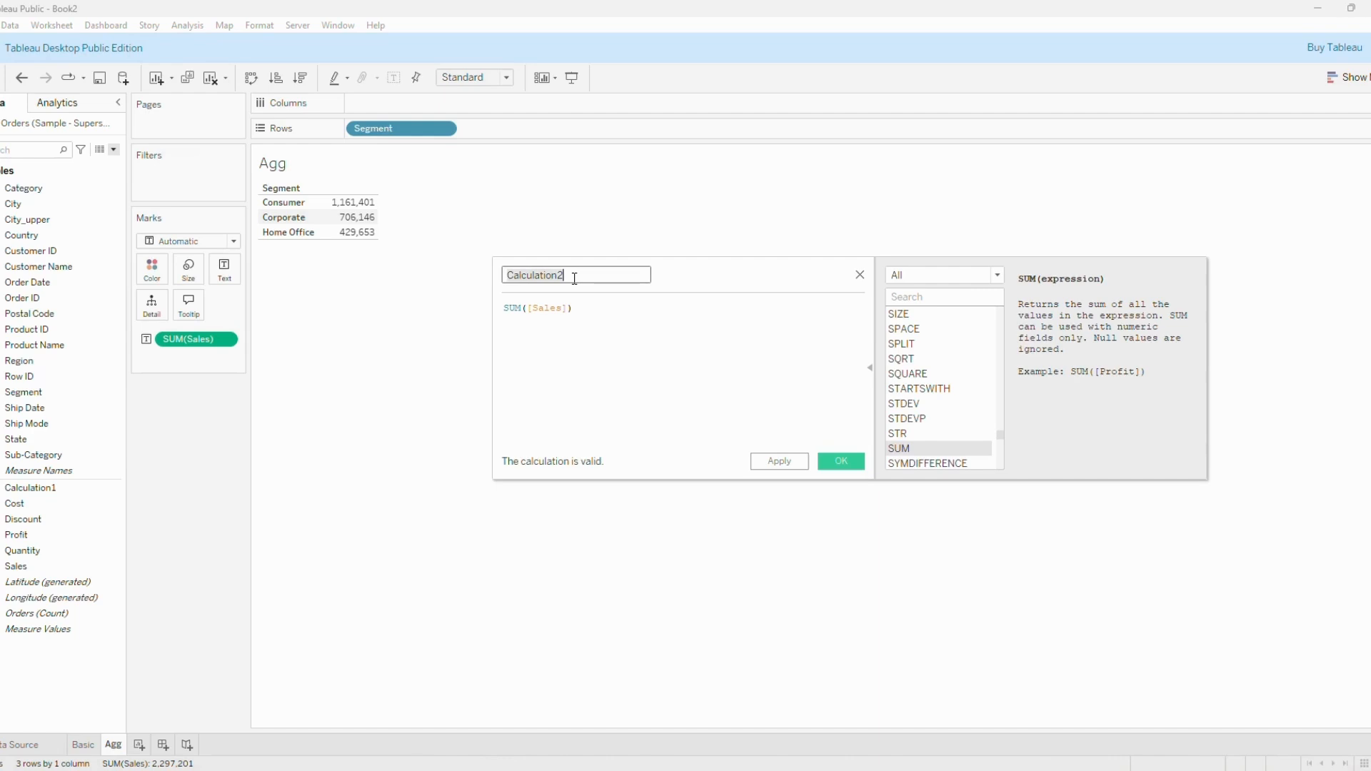
{"action": "type", "text": "Sales modified"}
{"action": "left_click", "coordinate": [805, 469]}
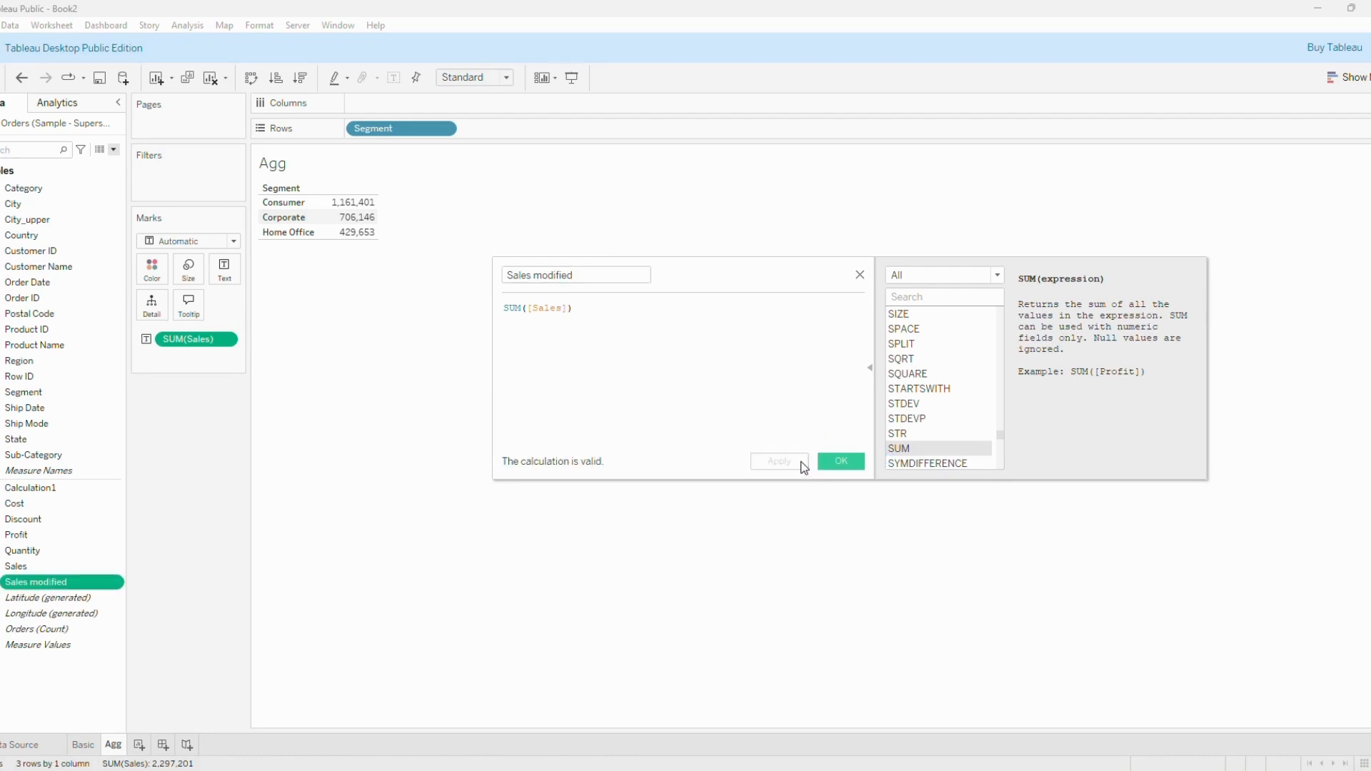
{"action": "double_click", "coordinate": [80, 586]}
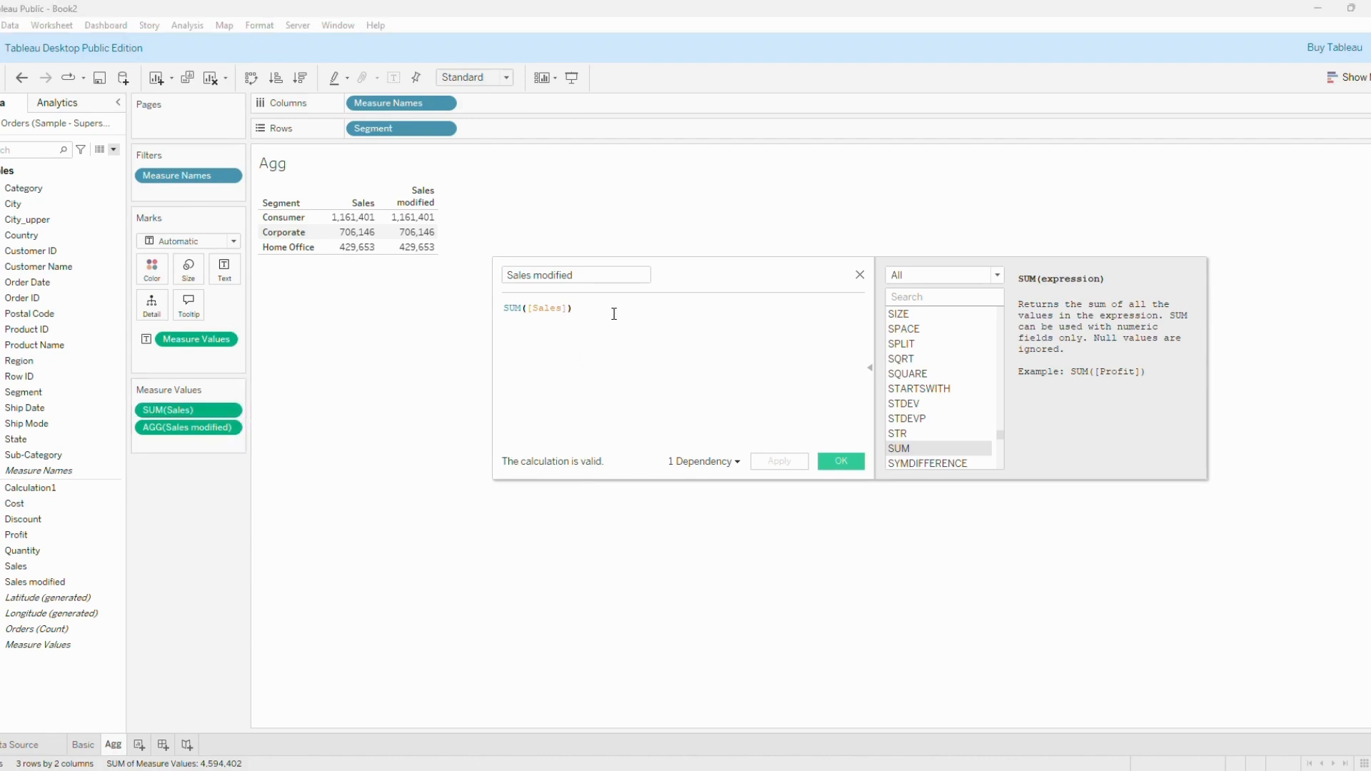
Change the Sales modified formula to SUM([Sales])/COUNTD([Customer ID]) and apply it to the Segment table.
{"action": "type", "text": "/"}
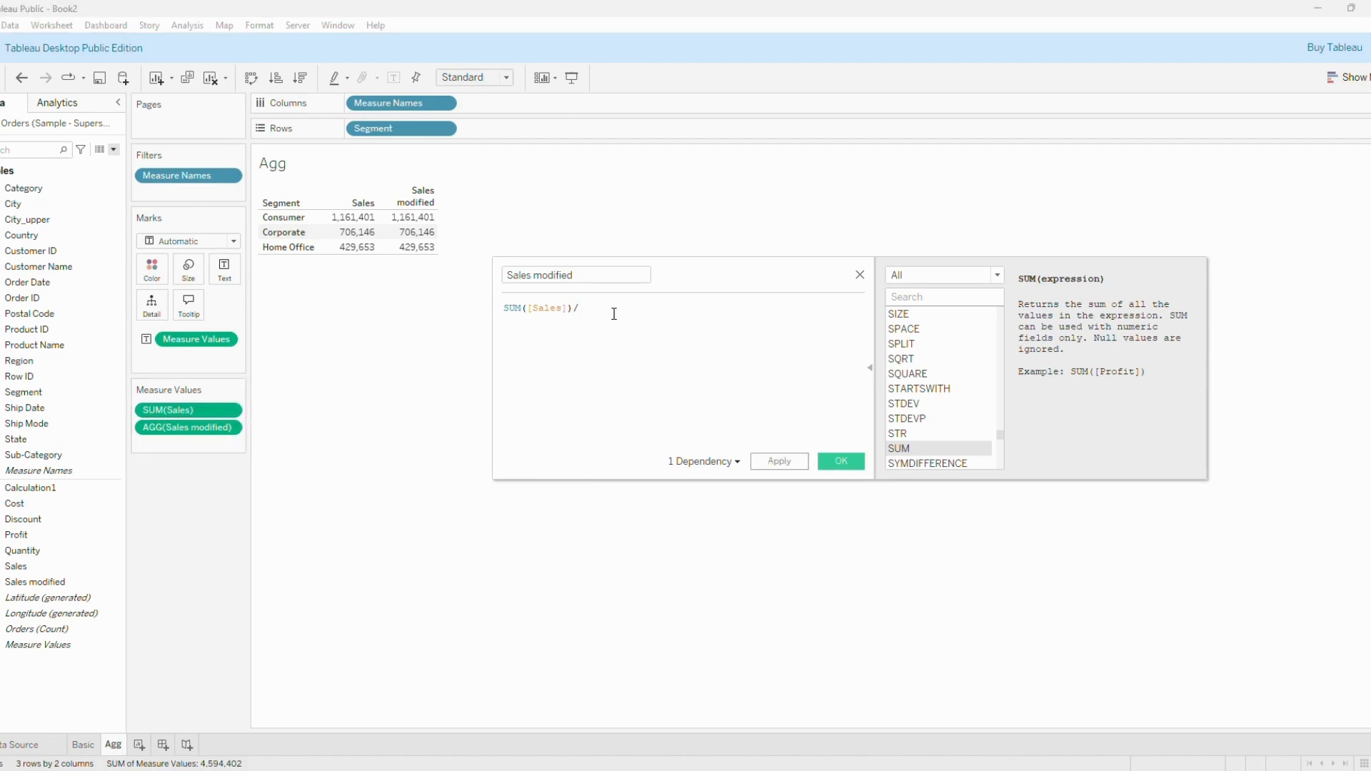
{"action": "type", "text": "coun"}
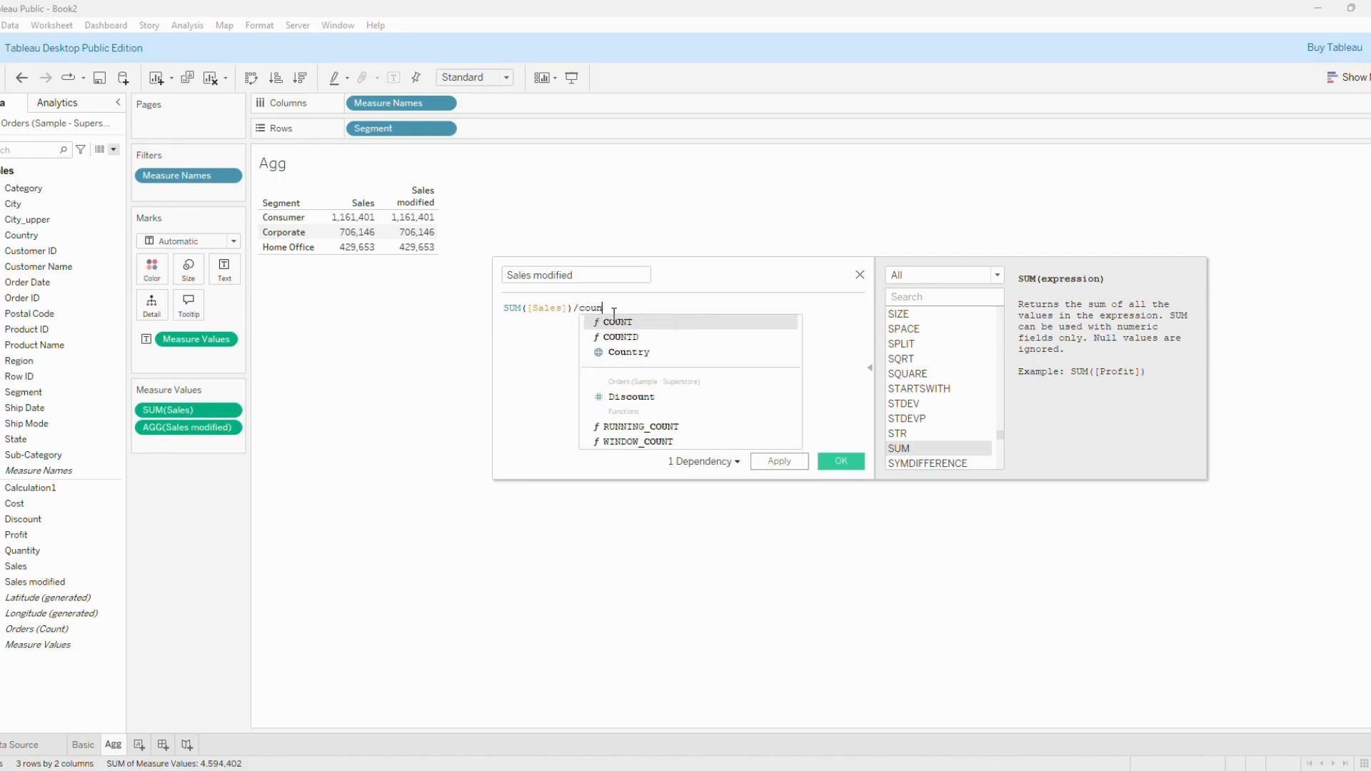
{"action": "type", "text": "td"}
{"action": "key", "text": "Return"}
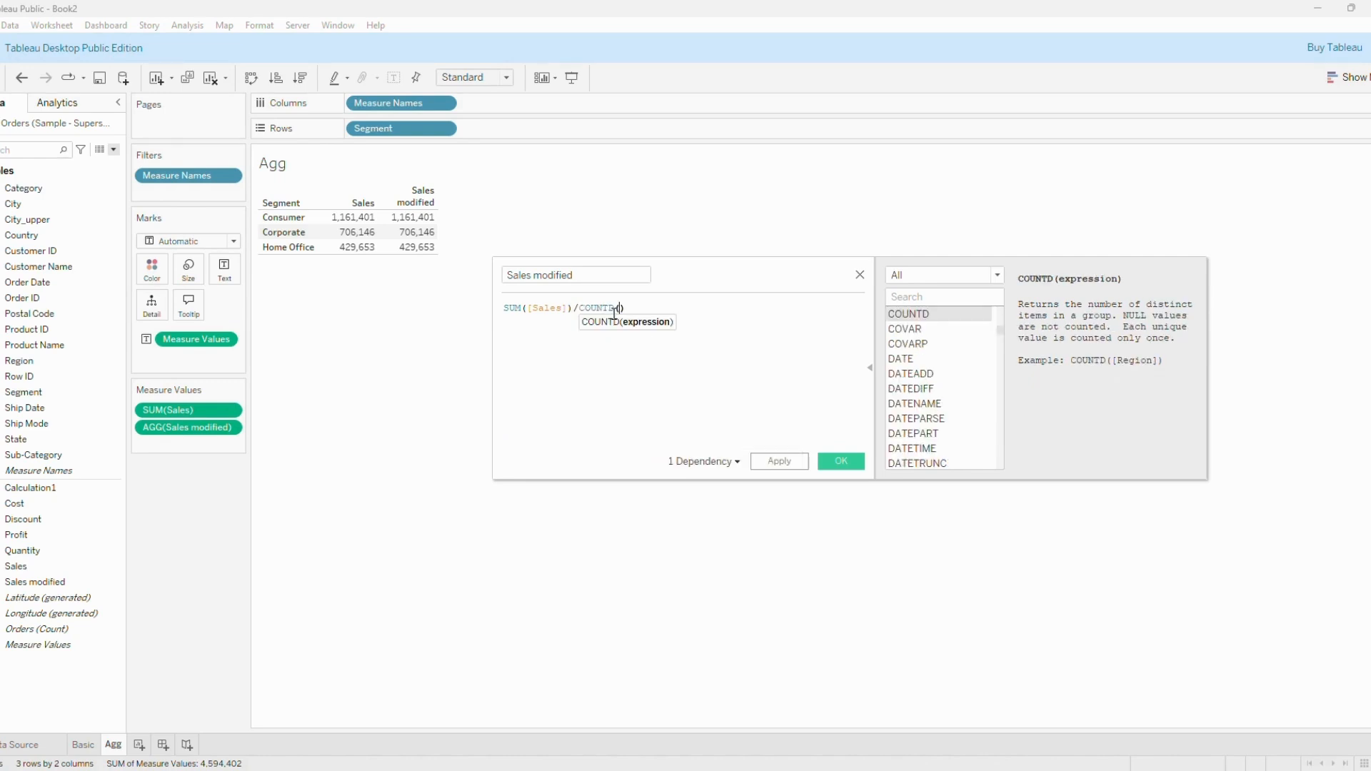
{"action": "type", "text": "cust"}
{"action": "key", "text": "Return"}
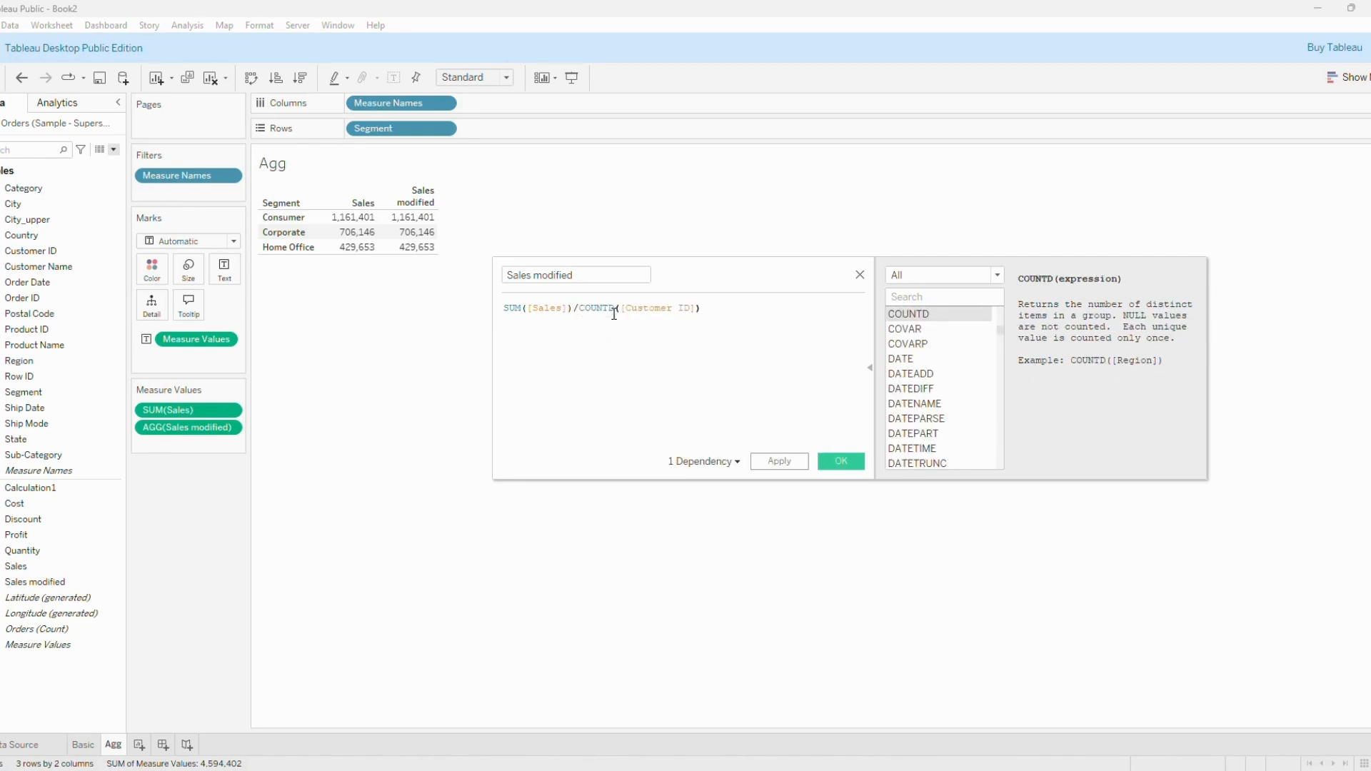
{"action": "left_click", "coordinate": [797, 466]}
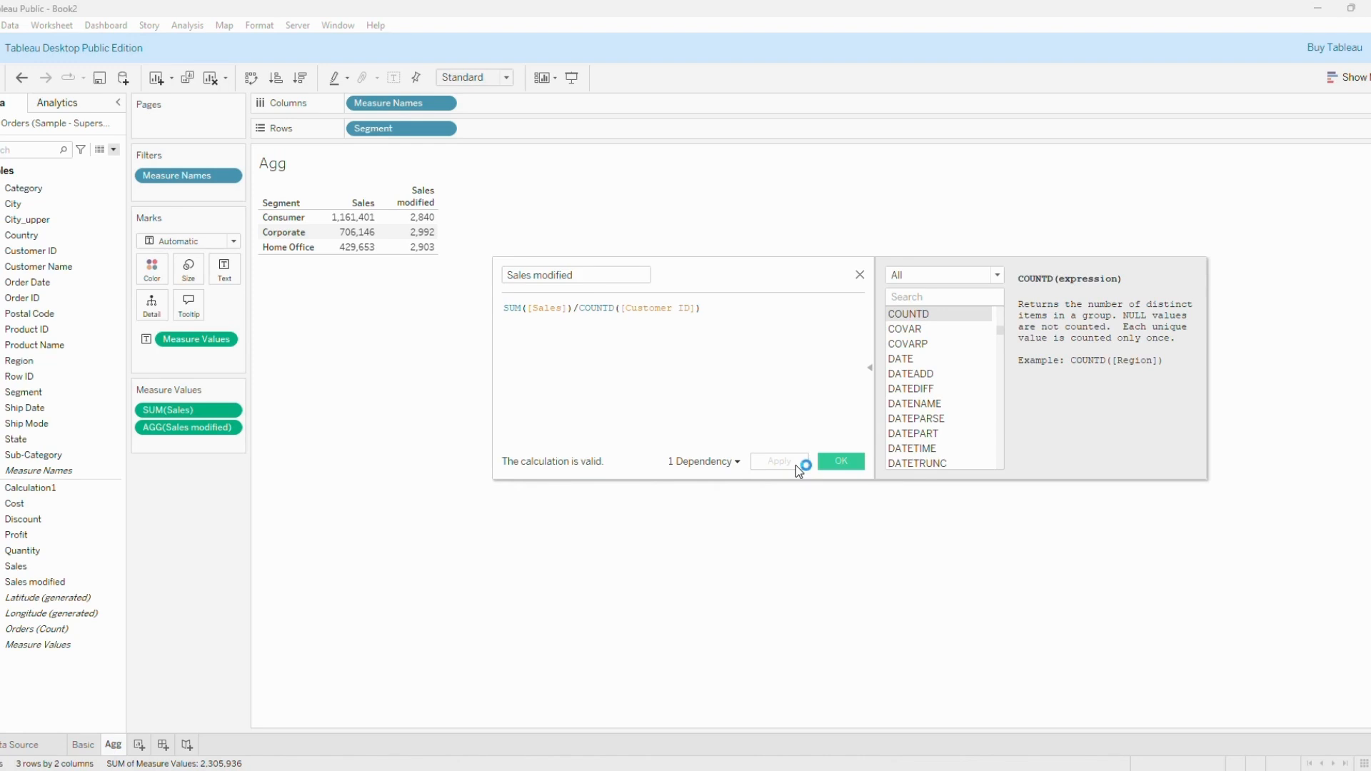
Examine the SUM and COUNTD functions in the Sales modified formula.
{"action": "left_click", "coordinate": [511, 307]}
{"action": "double_click", "coordinate": [511, 307]}
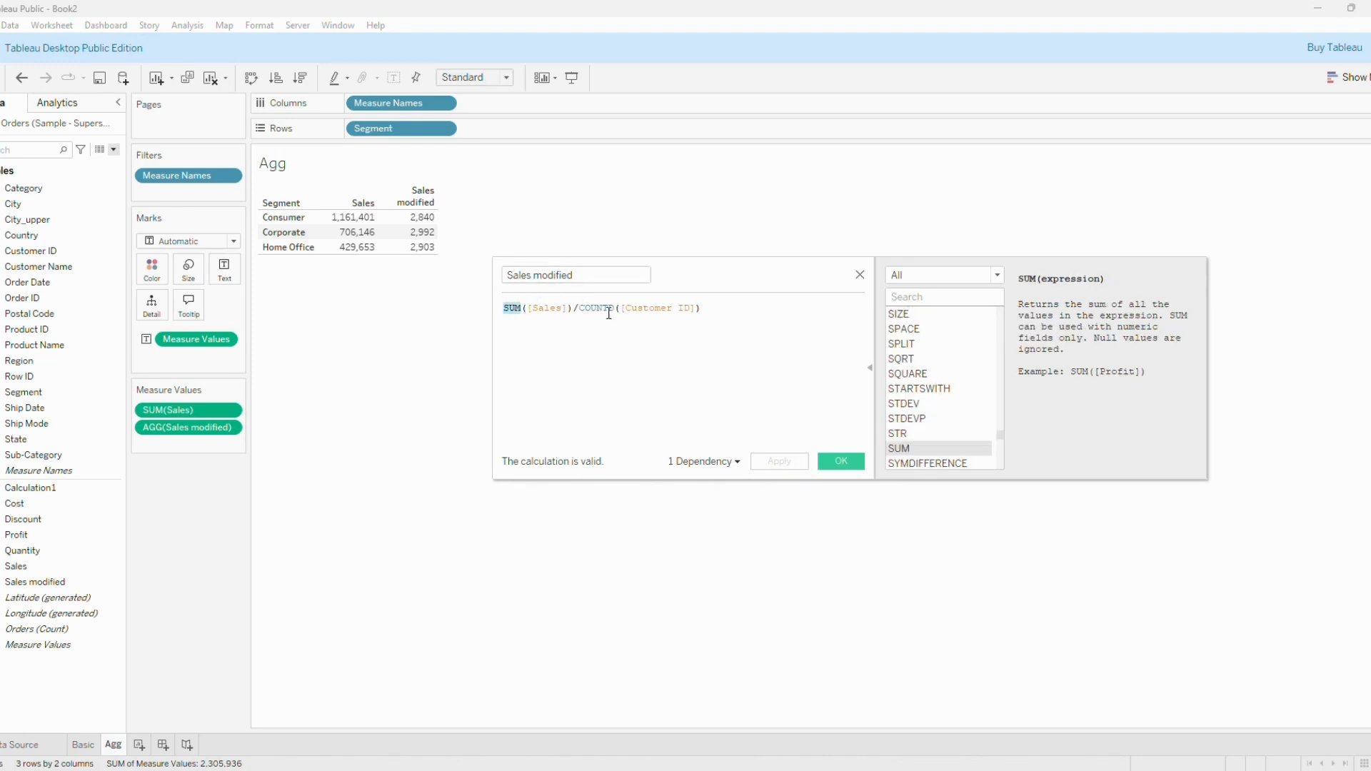
{"action": "double_click", "coordinate": [609, 308]}
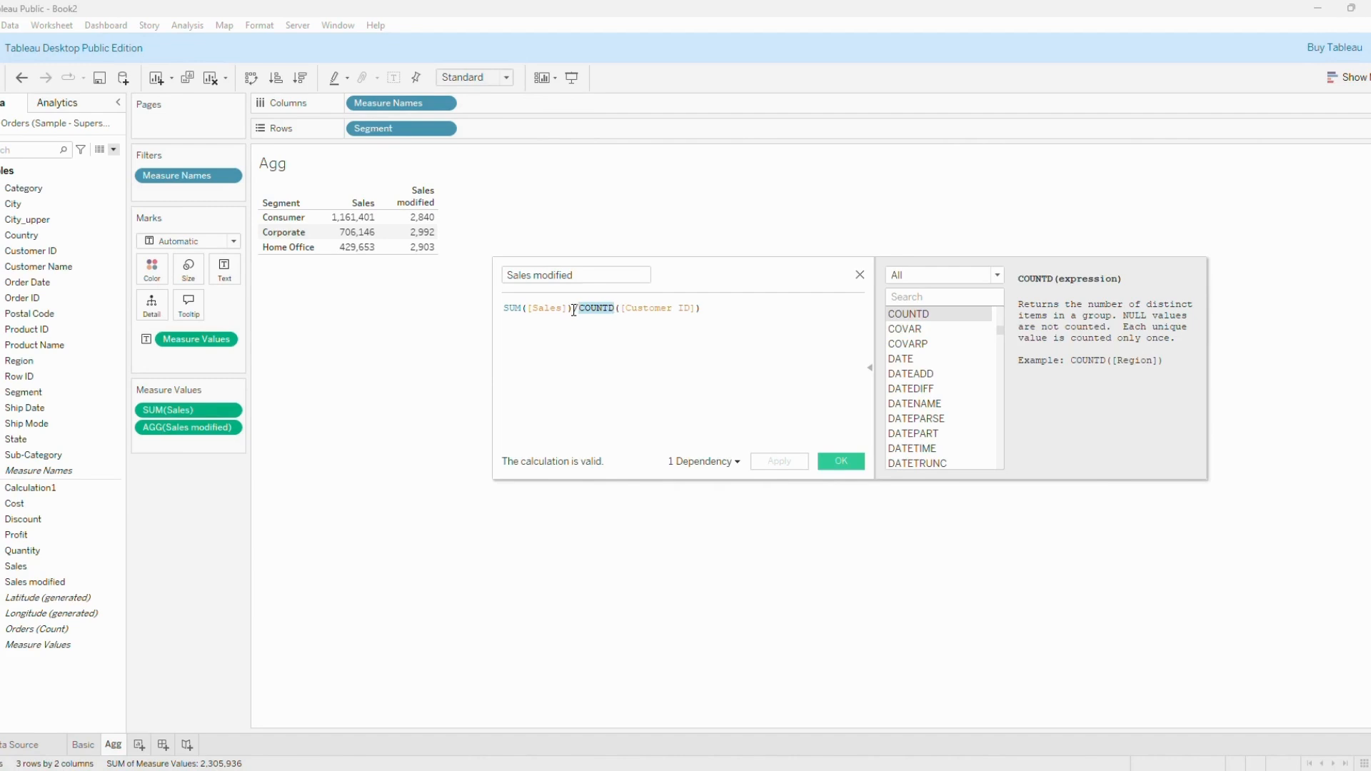
{"action": "left_click_drag", "start_coordinate": [579, 309], "coordinate": [500, 315]}
{"action": "left_click", "coordinate": [516, 305]}
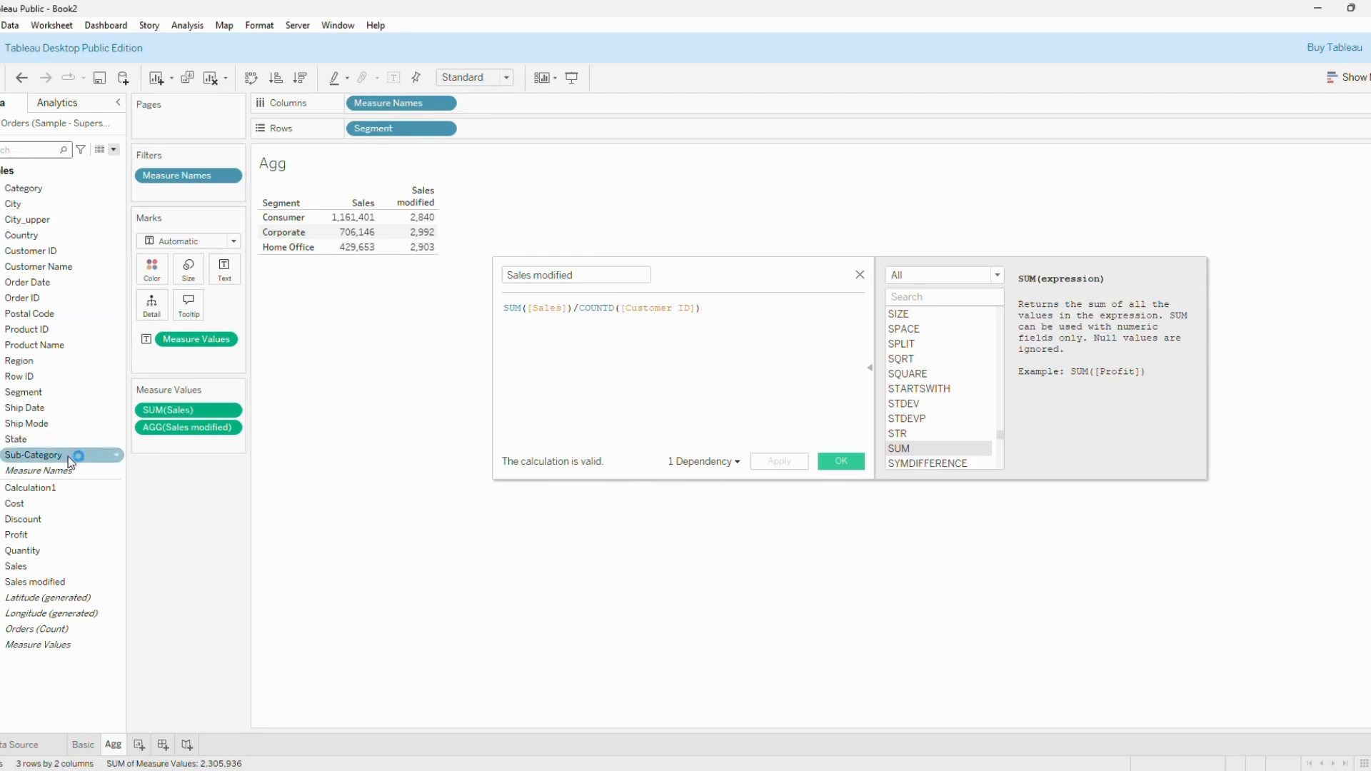
Break the Segment table down by Ship Mode in the rows and save the Sales modified calculation.
{"action": "left_click_drag", "start_coordinate": [67, 457], "coordinate": [540, 132]}
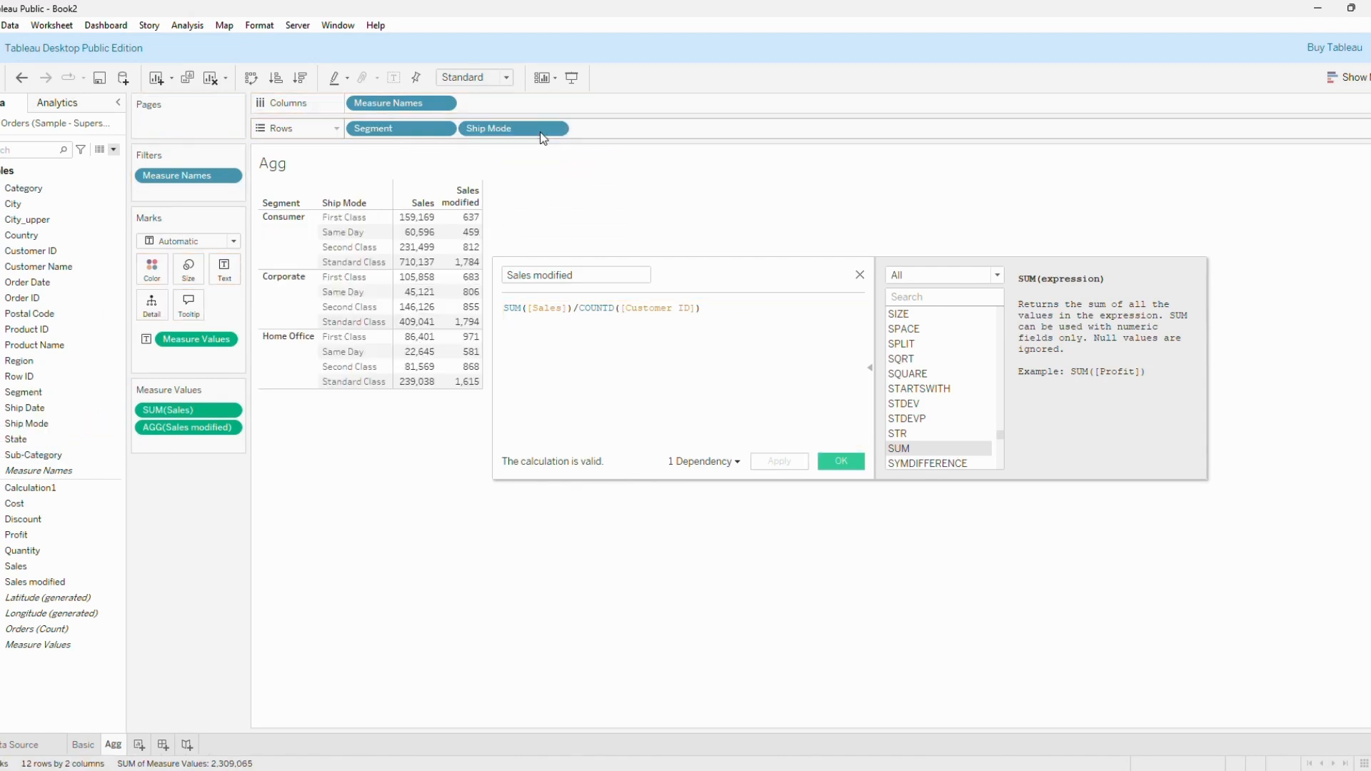
{"action": "left_click", "coordinate": [842, 462]}
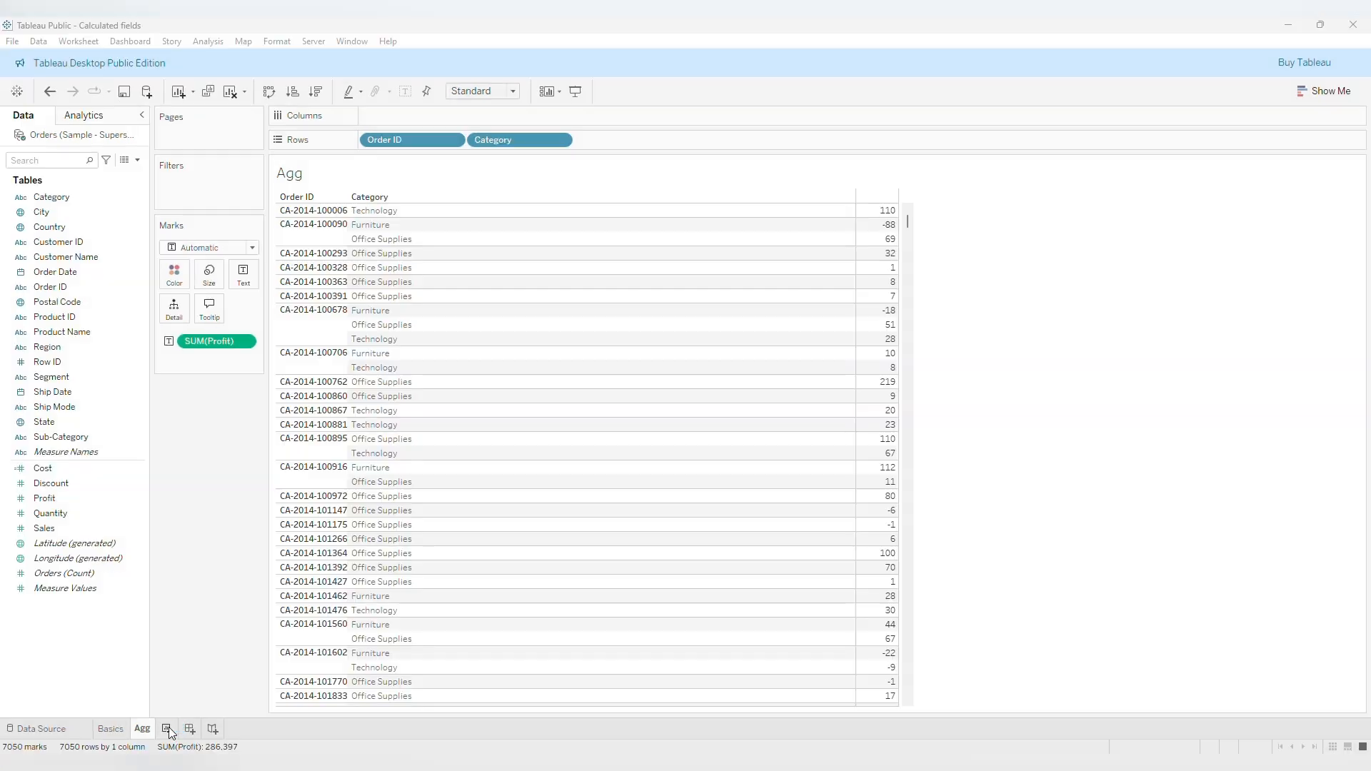
Add a new worksheet and name it LOD.
{"action": "left_click", "coordinate": [168, 729]}
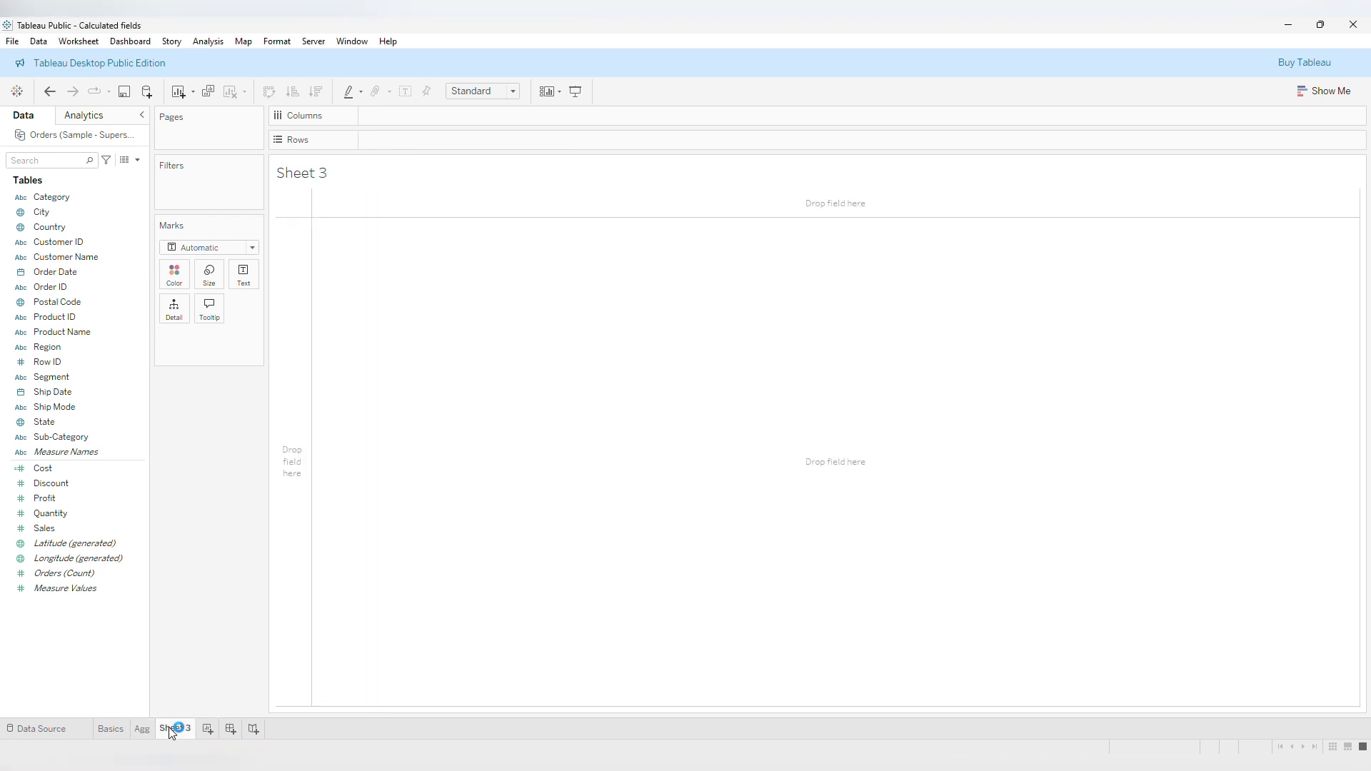
{"action": "double_click", "coordinate": [171, 732]}
{"action": "type", "text": "LOD"}
{"action": "key", "text": "Return"}
Build a table on the LOD sheet with Segment and Category in the rows and summed Sales as values.
{"action": "left_click", "coordinate": [87, 199]}
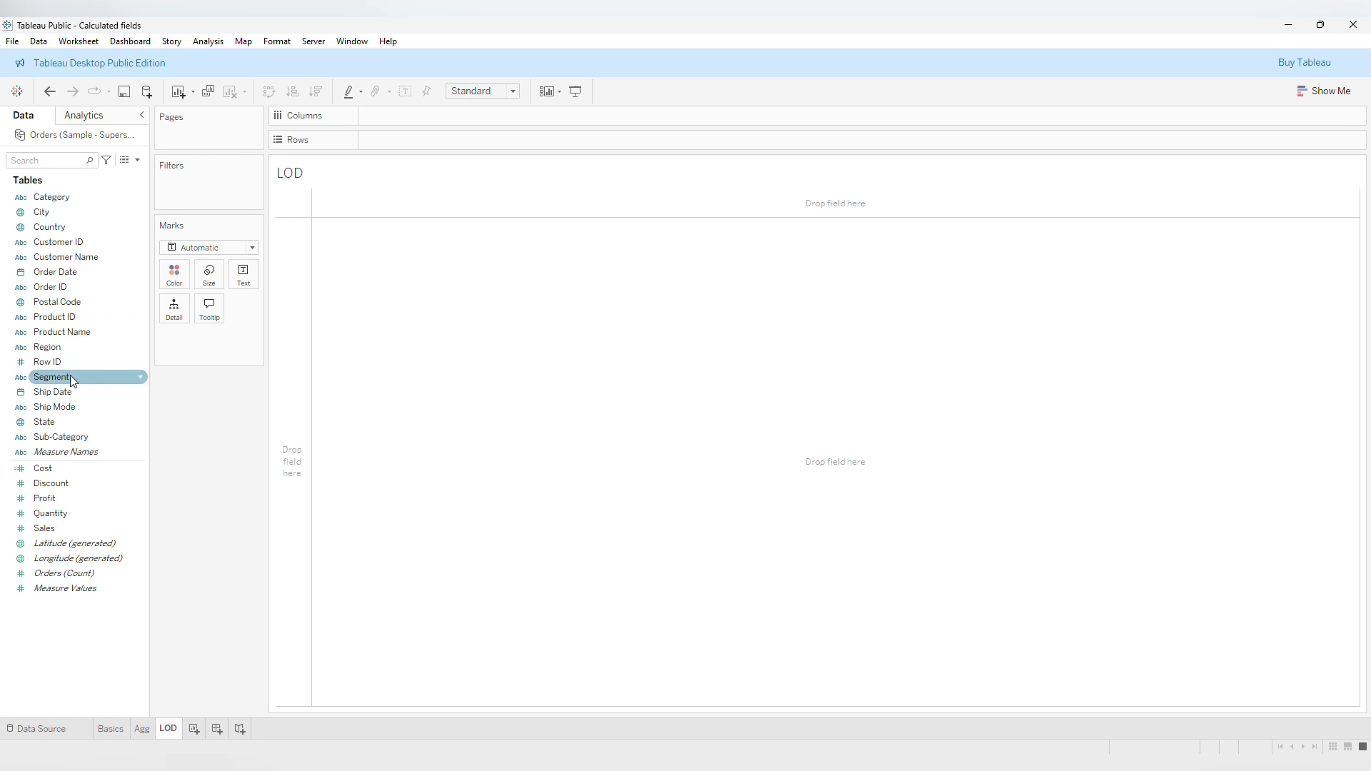
{"action": "left_click_drag", "start_coordinate": [70, 375], "coordinate": [366, 142]}
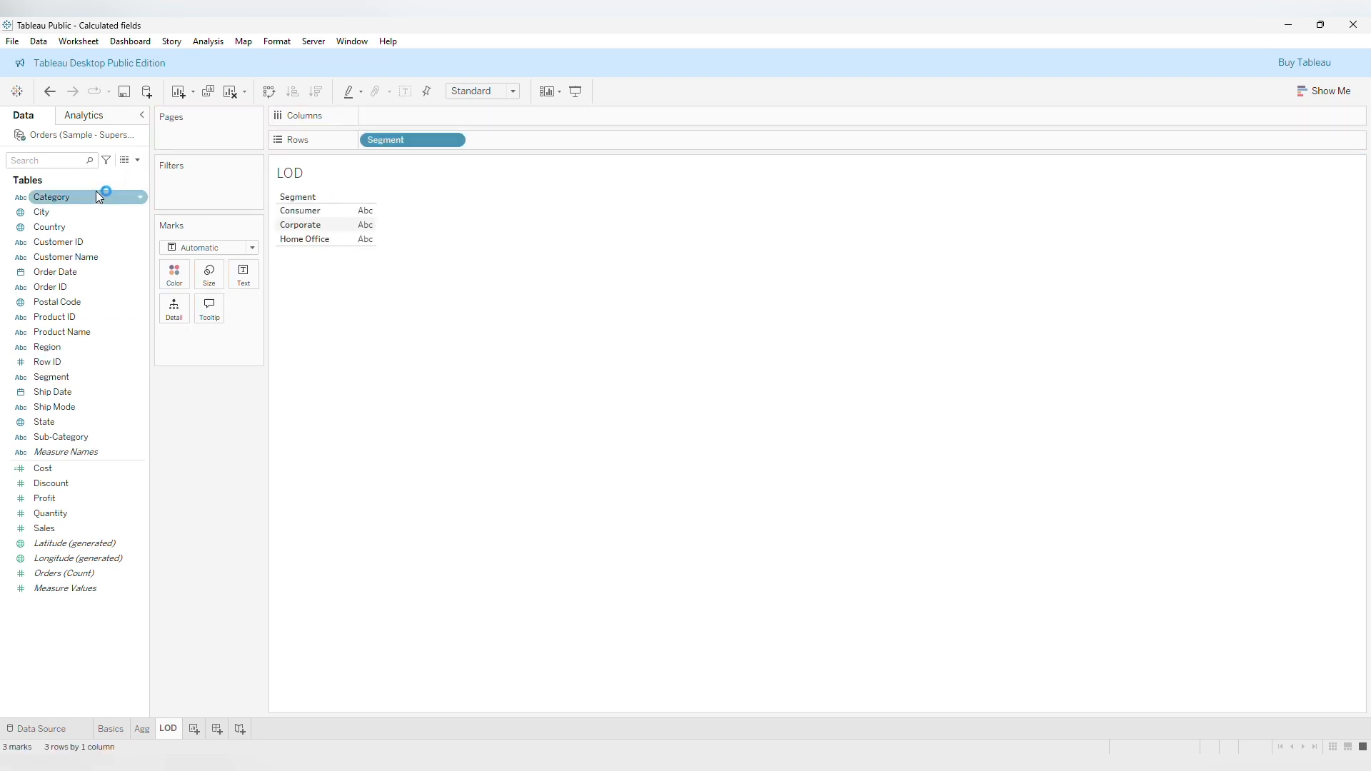
{"action": "left_click_drag", "start_coordinate": [101, 190], "coordinate": [552, 136]}
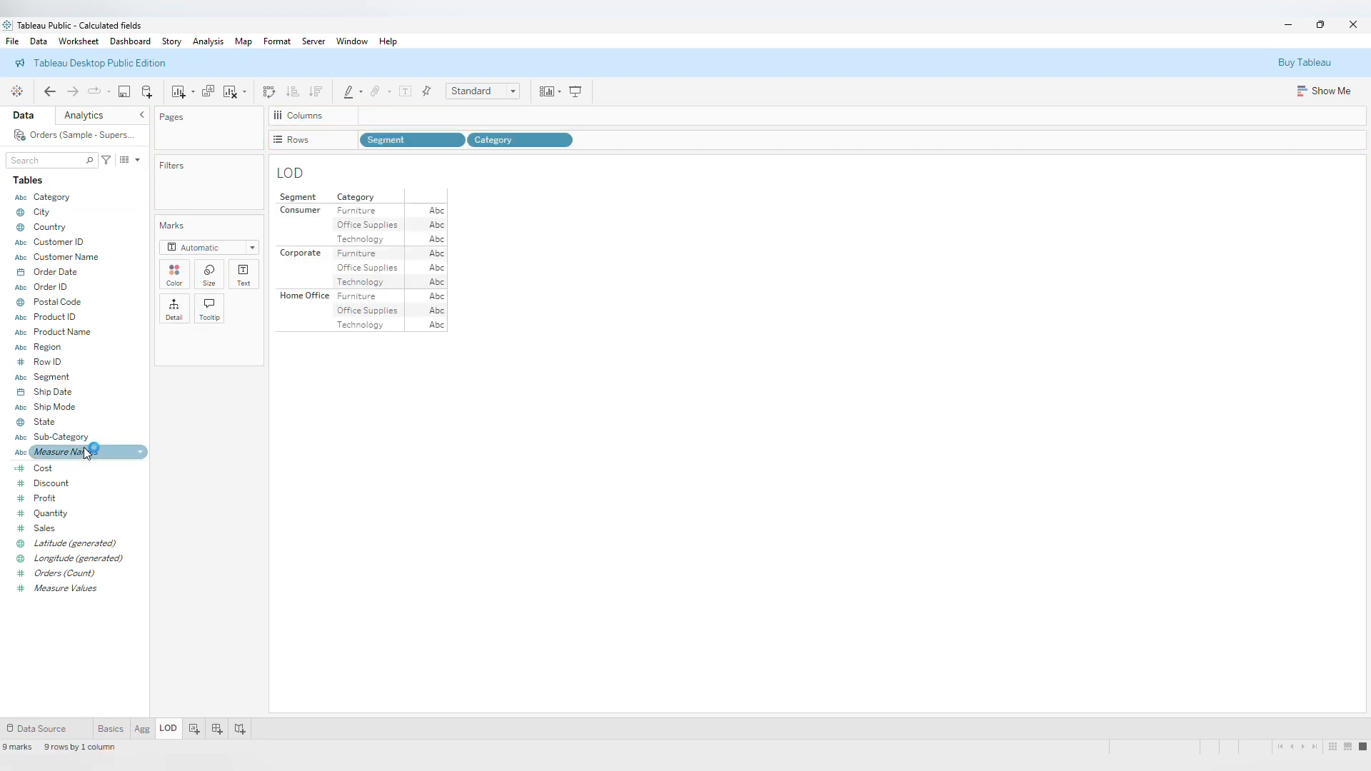
{"action": "double_click", "coordinate": [77, 534]}
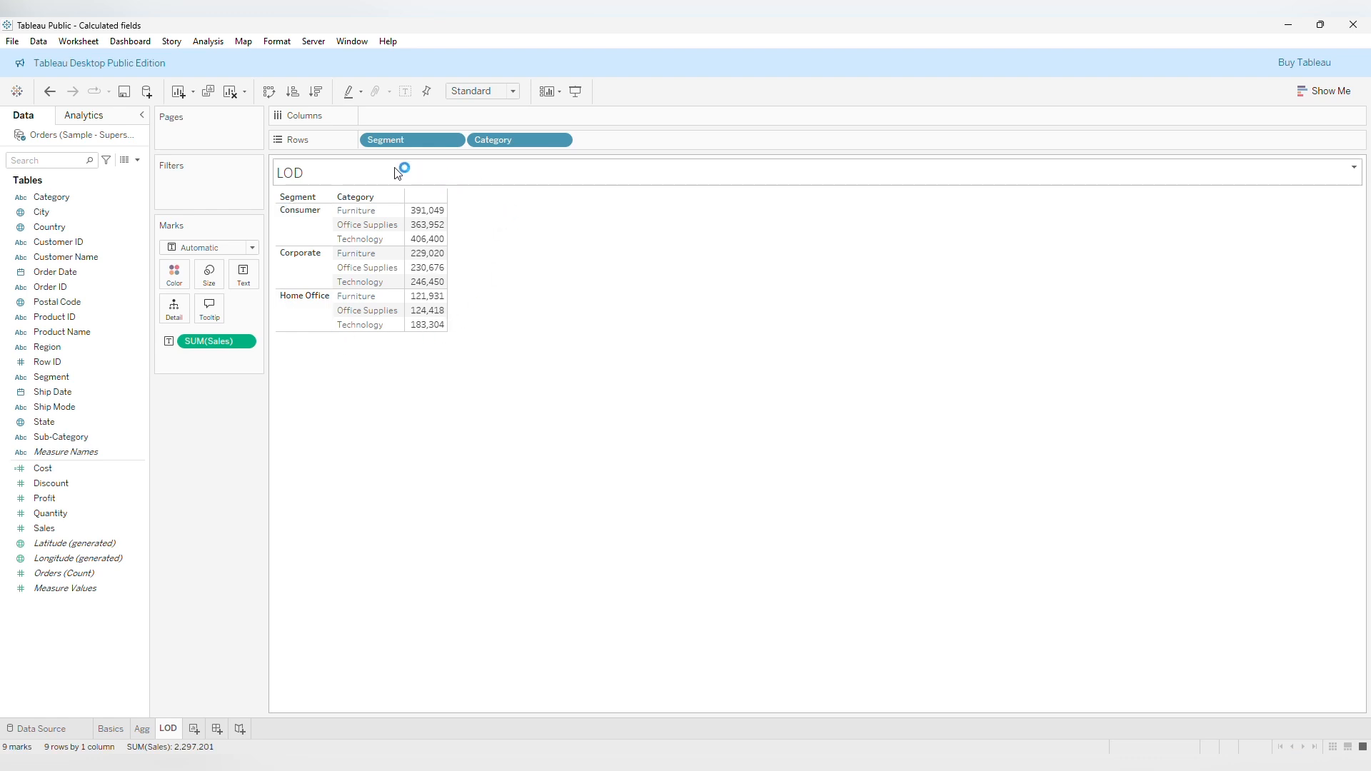
Start a new calculated field with a FIXED level-of-detail expression on the Segment dimension.
{"action": "left_click", "coordinate": [138, 160]}
{"action": "left_click", "coordinate": [101, 174]}
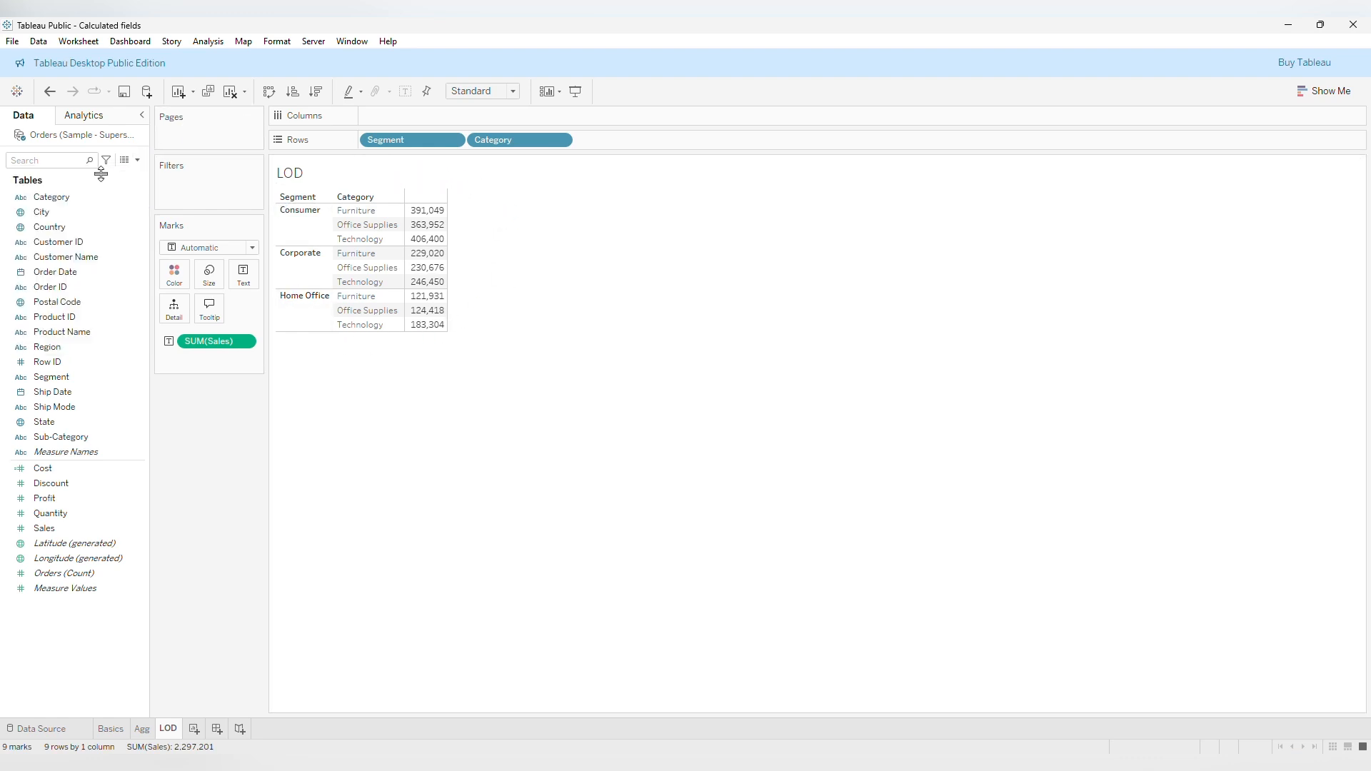
{"action": "left_click", "coordinate": [712, 380]}
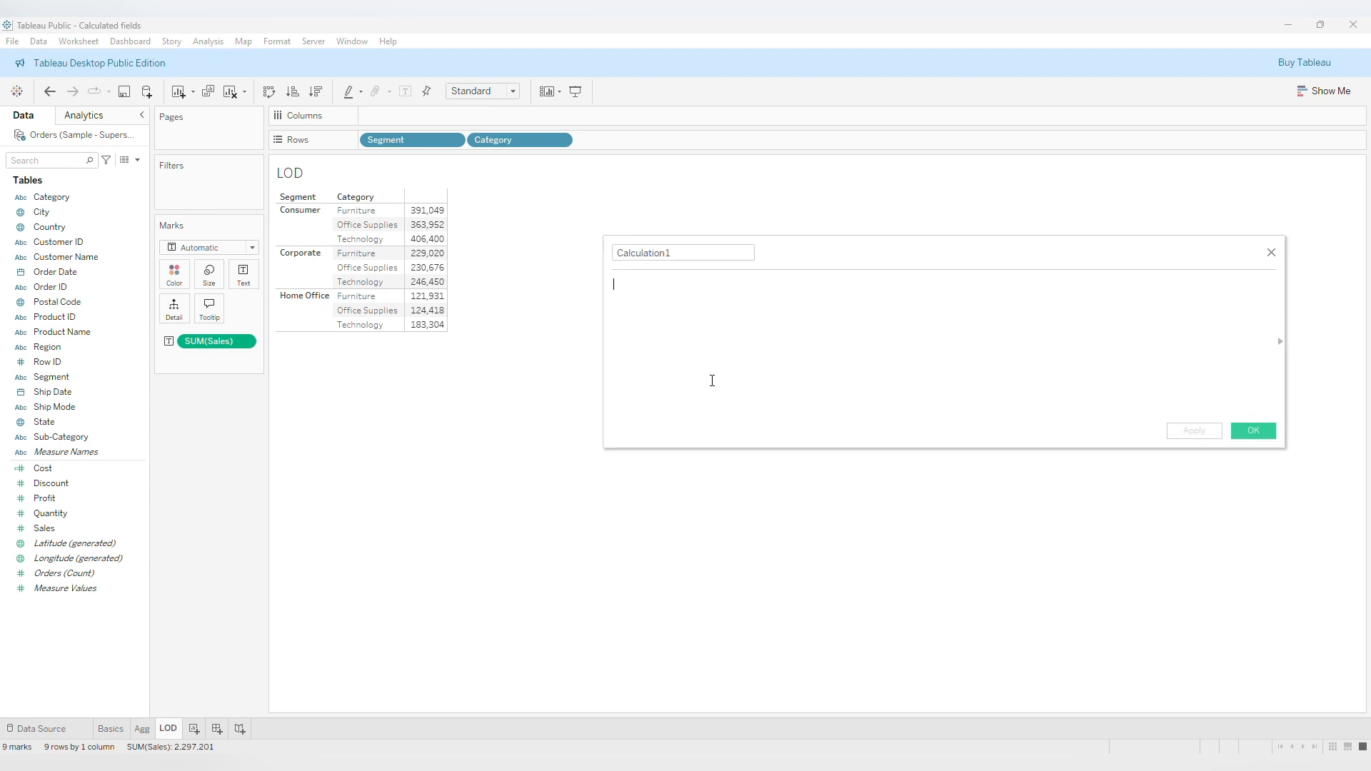
{"action": "type", "text": "fix"}
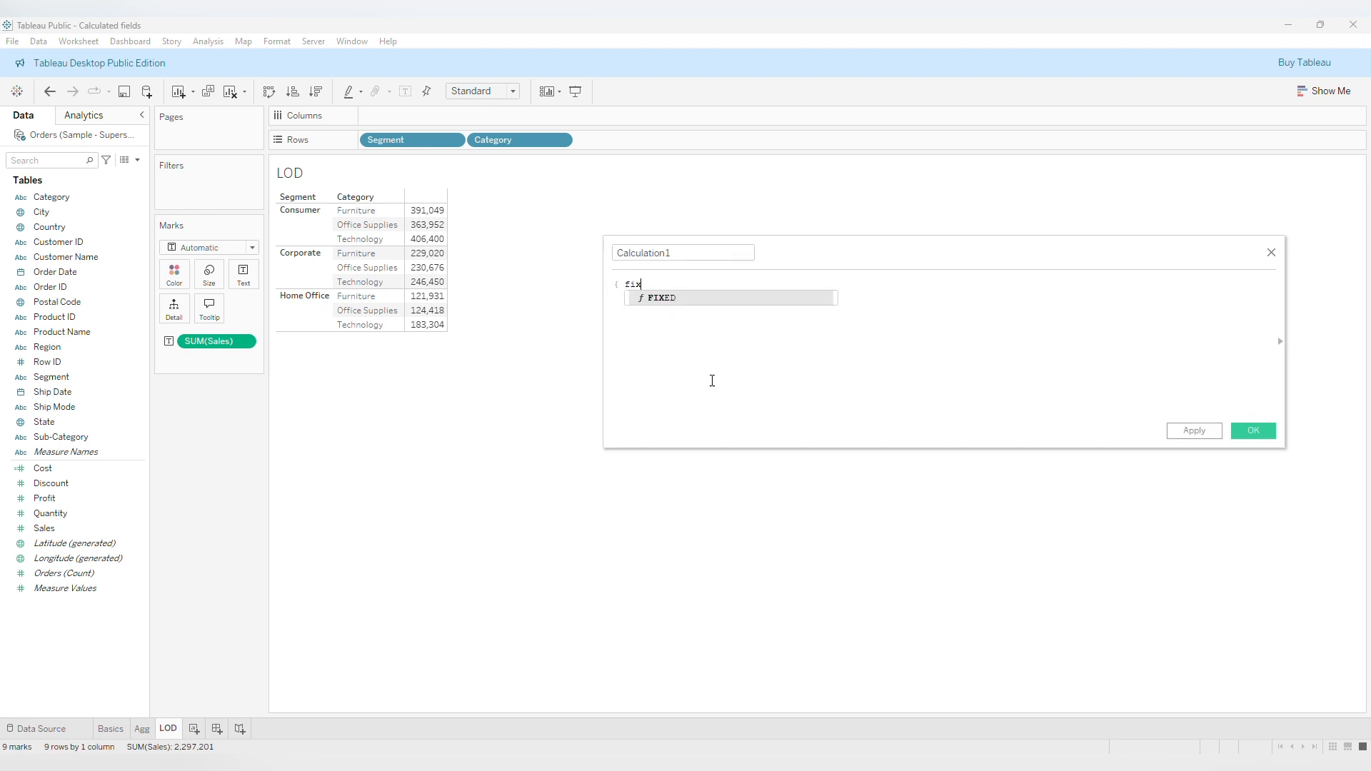
{"action": "key", "text": "Return"}
{"action": "type", "text": "seg"}
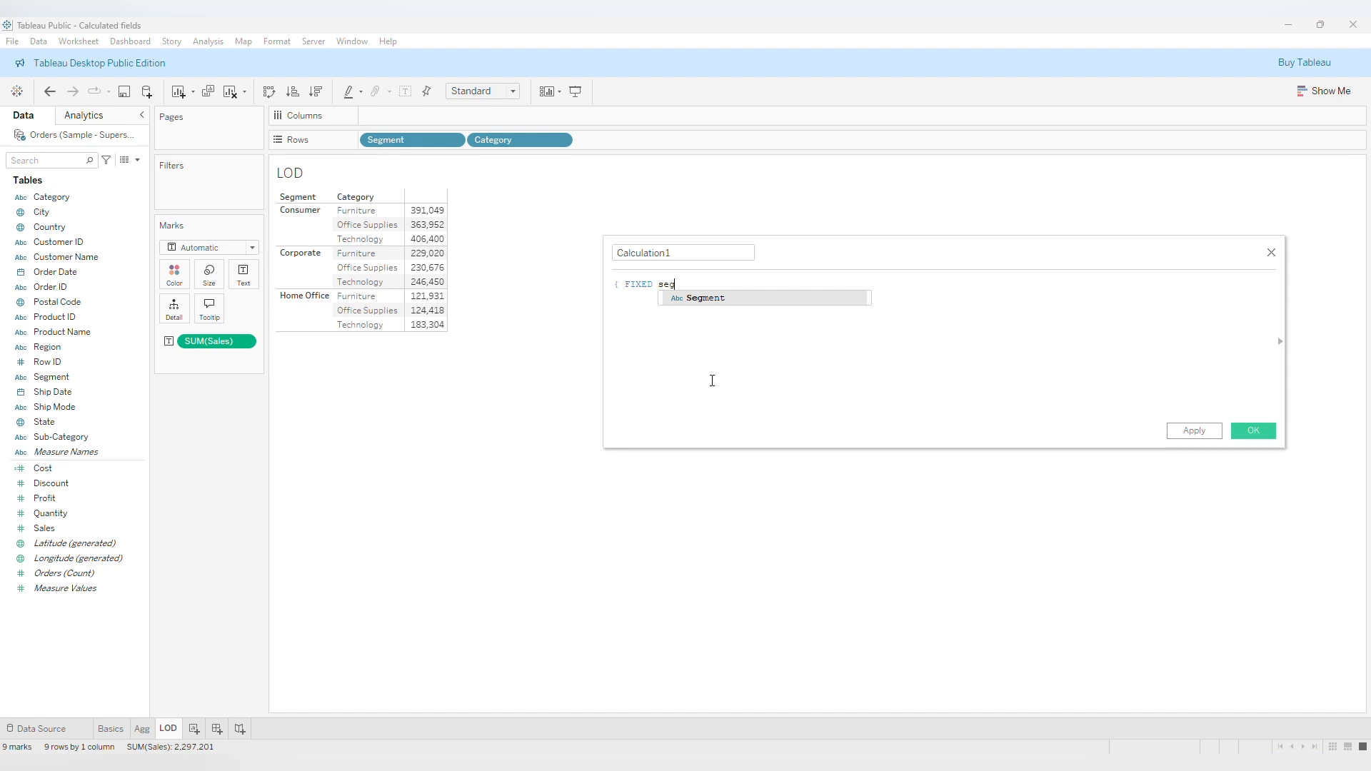
{"action": "key", "text": "Return"}
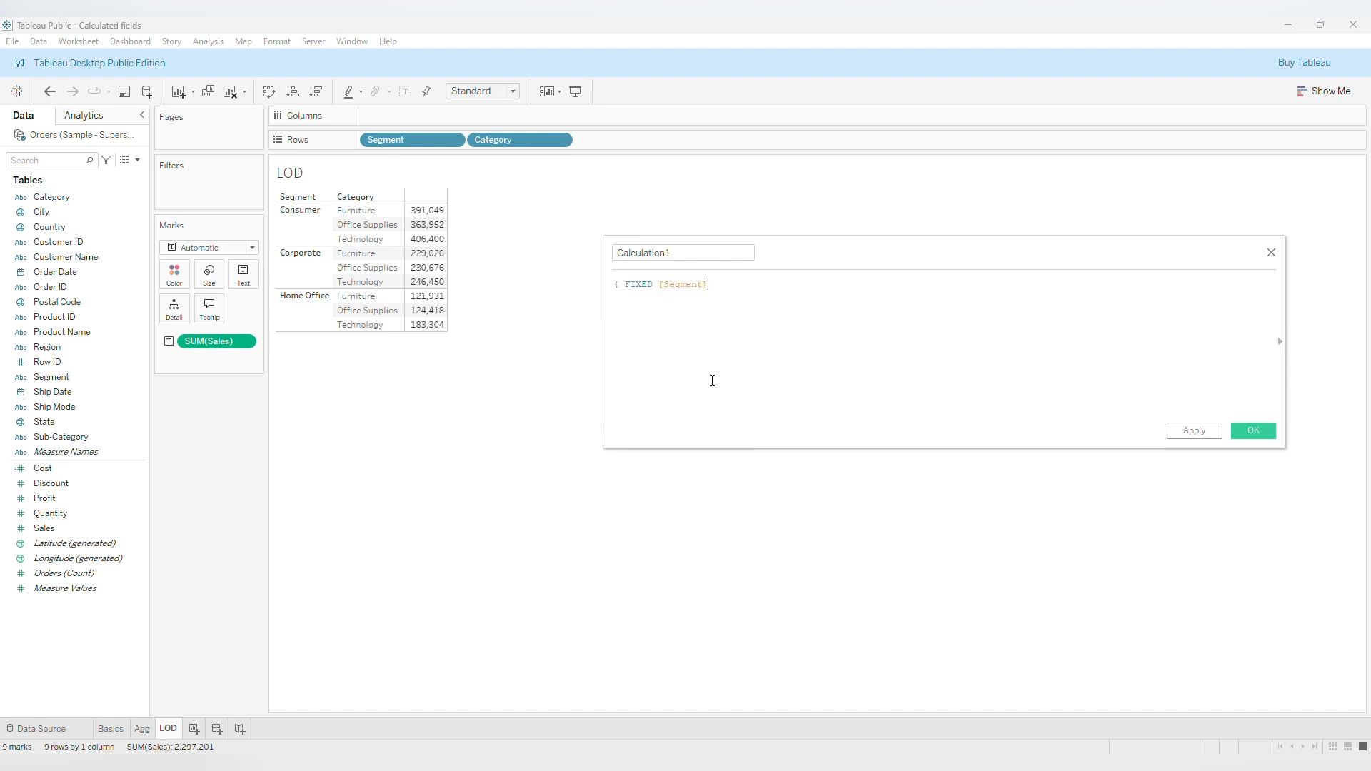
Complete the formula as { FIXED [Segment]: SUM([Sales]) } and apply it.
{"action": "type", "text": ":"}
{"action": "key", "text": "Return"}
{"action": "type", "text": "sum"}
{"action": "key", "text": "Return"}
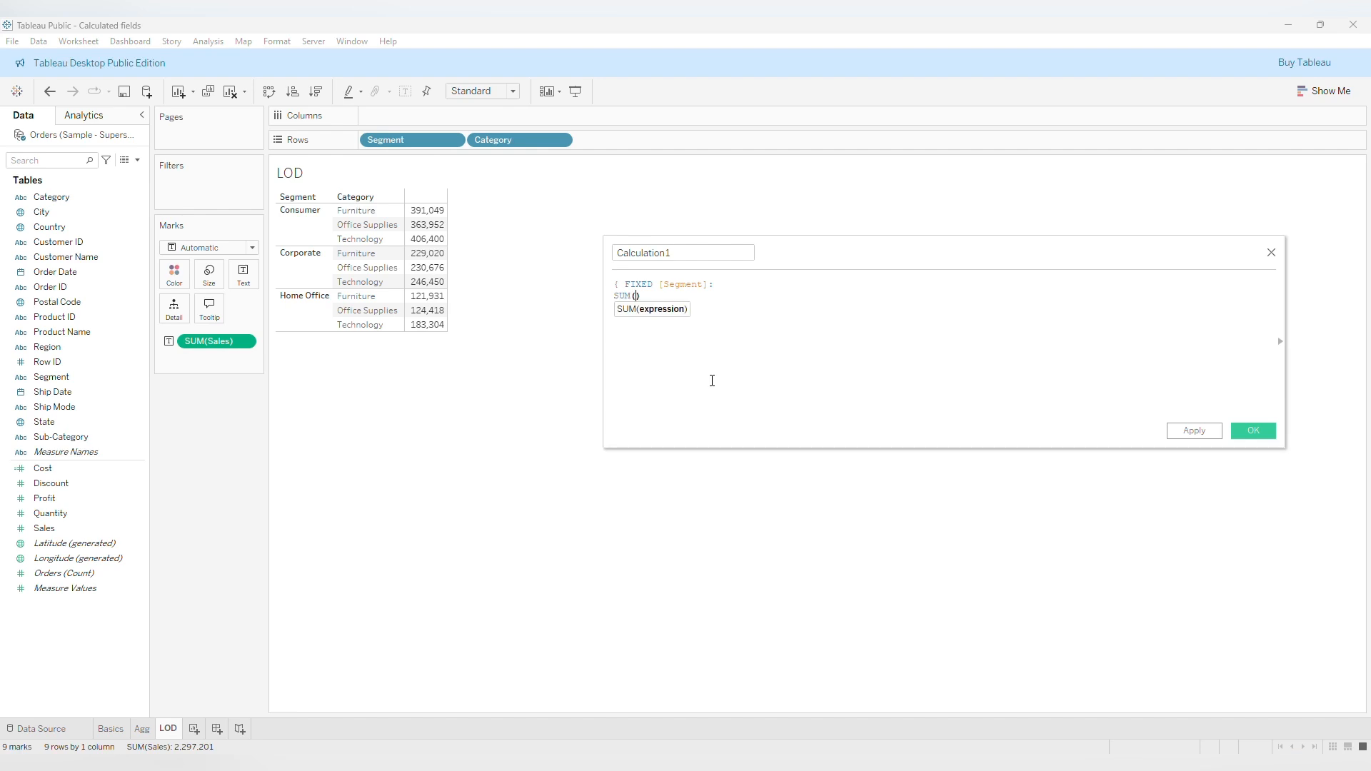
{"action": "type", "text": "sal"}
{"action": "key", "text": "Return"}
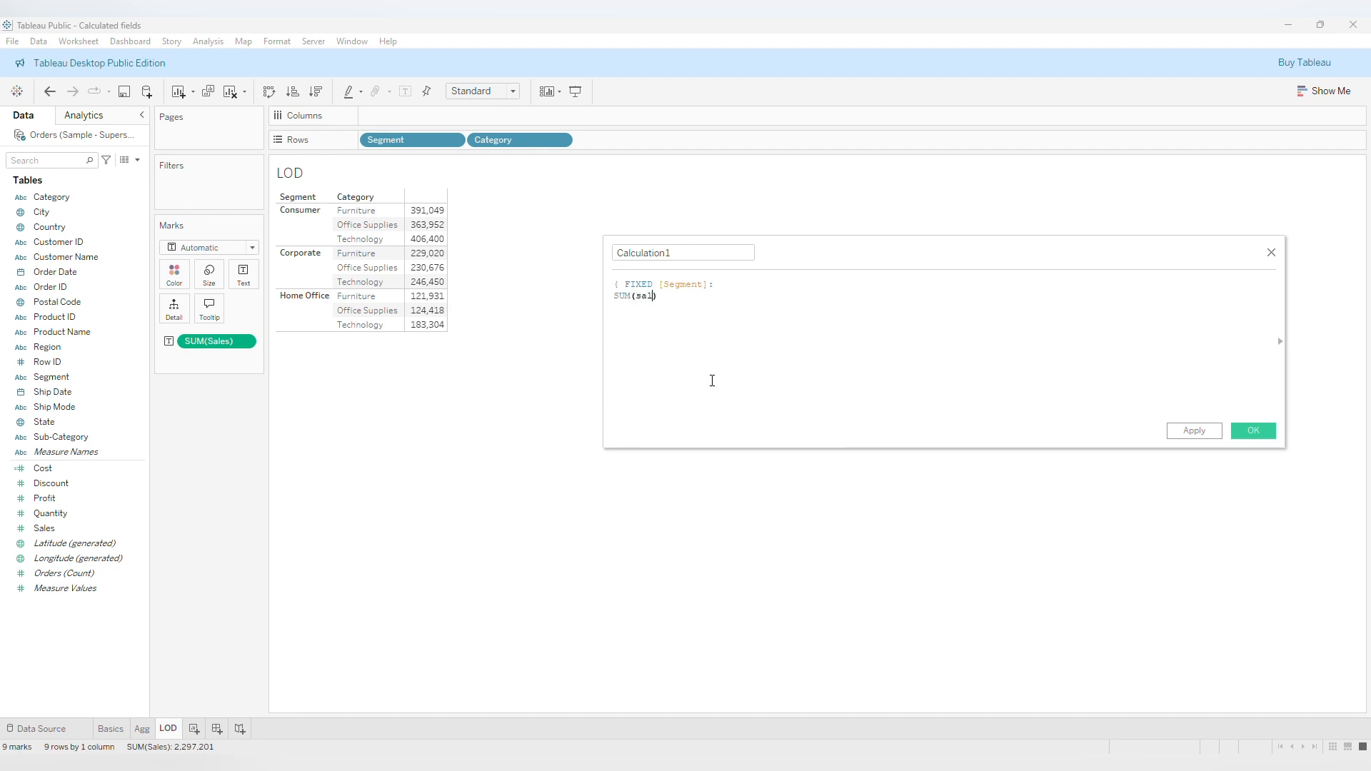
{"action": "key", "text": "Right"}
{"action": "key", "text": "Return"}
{"action": "left_click", "coordinate": [1206, 433]}
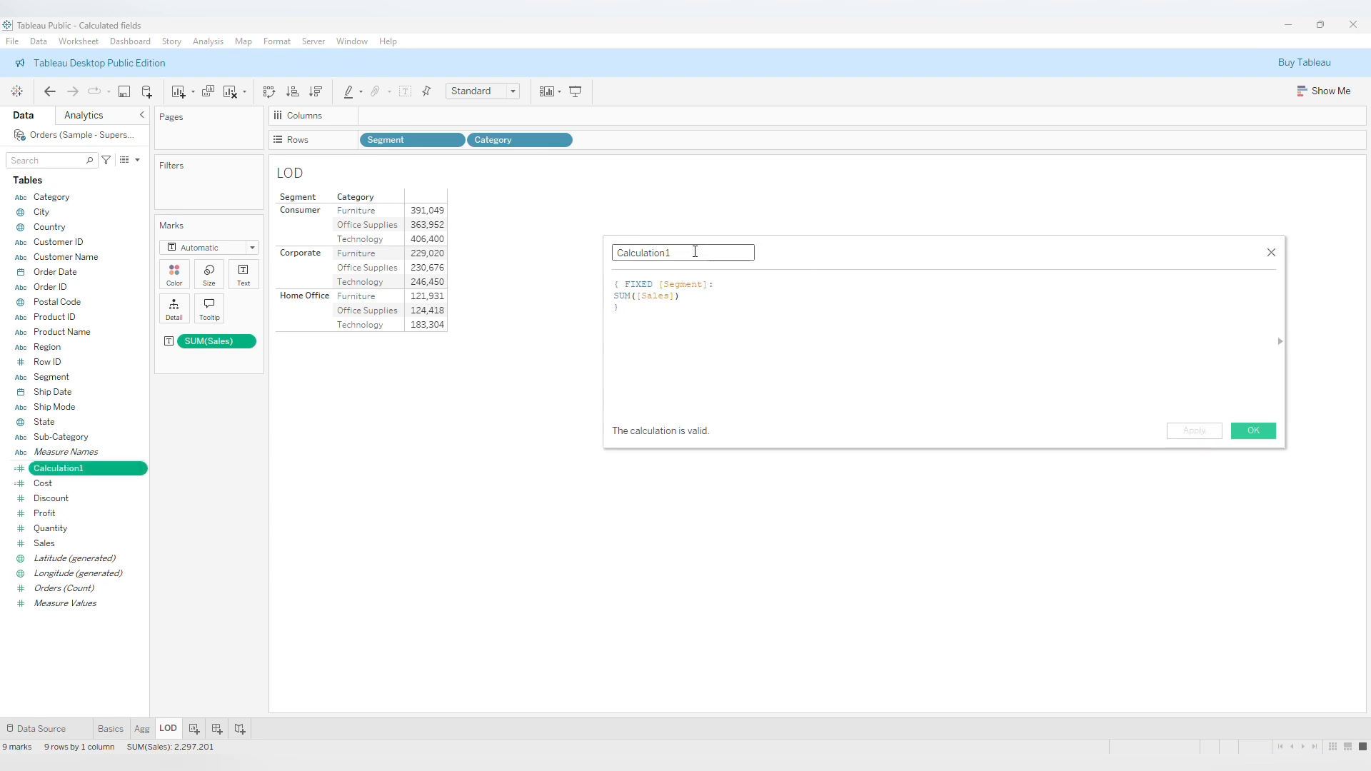
Add Calculation1 to the table beside Sales and close the calculation editor.
{"action": "double_click", "coordinate": [105, 466]}
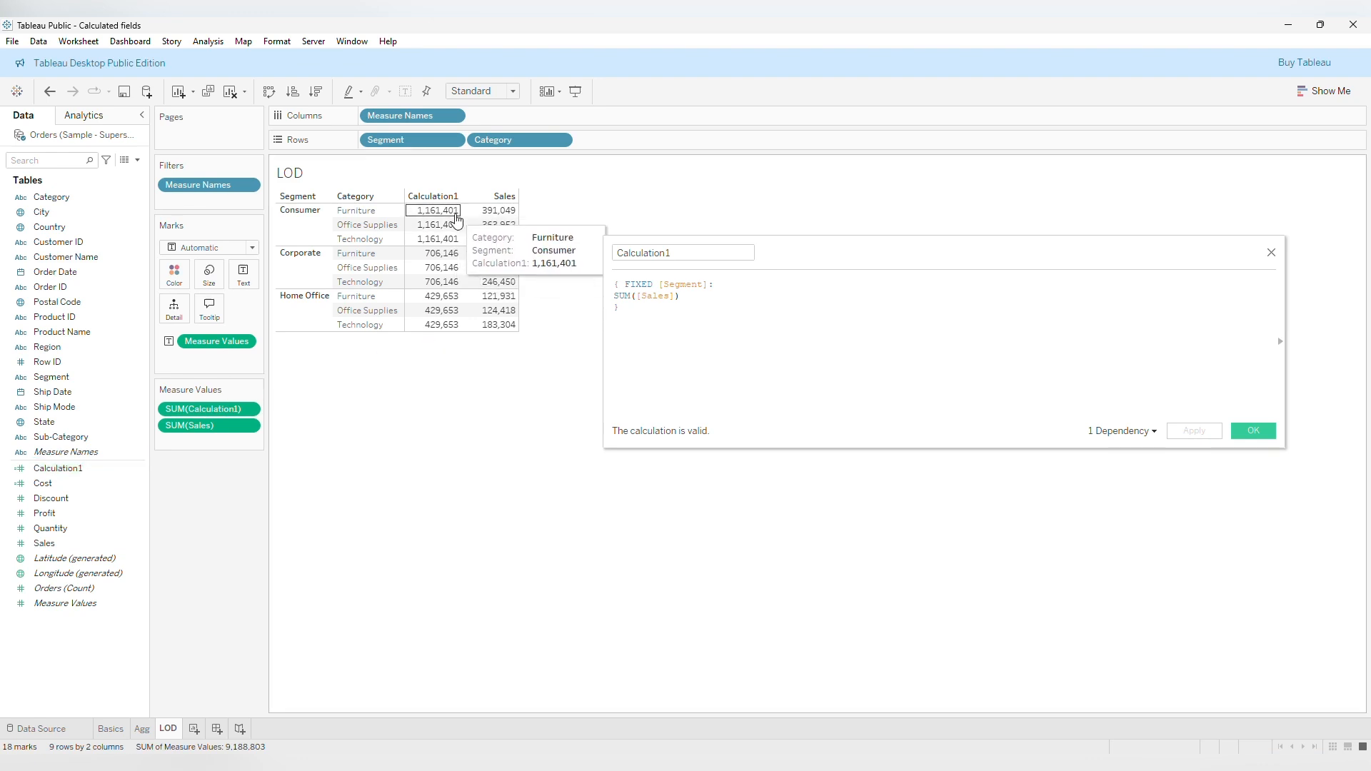
{"action": "mouse_move", "coordinate": [454, 230]}
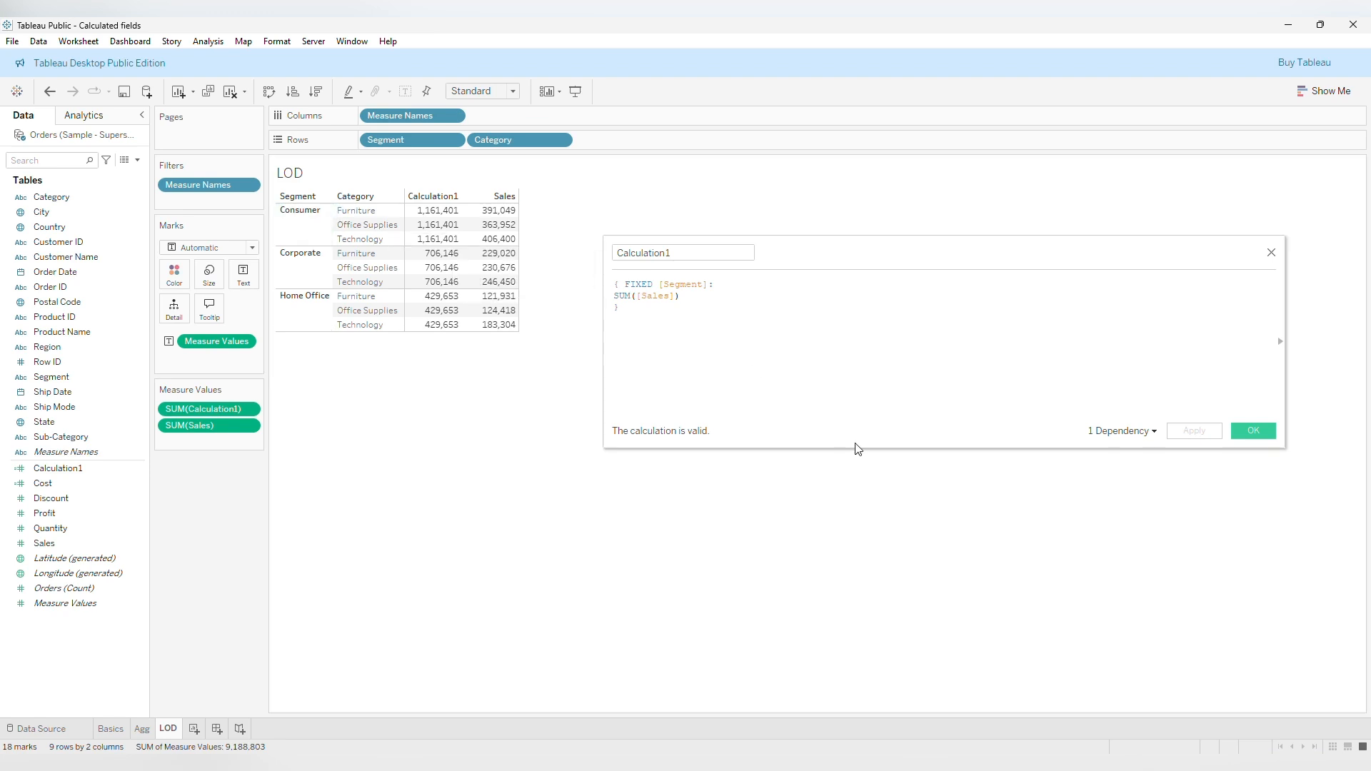
{"action": "left_click", "coordinate": [1255, 431]}
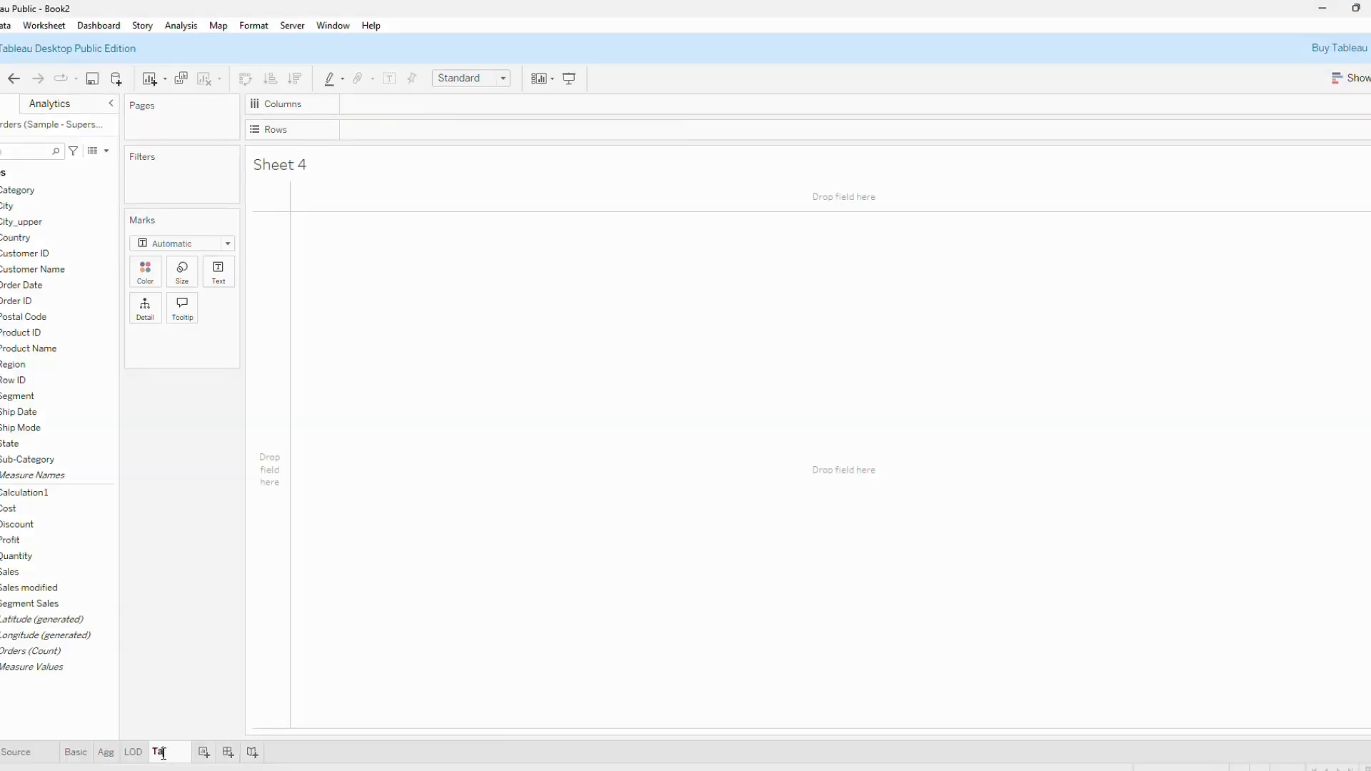
Name the new worksheet Table.
{"action": "type", "text": "ble"}
{"action": "key", "text": "Return"}
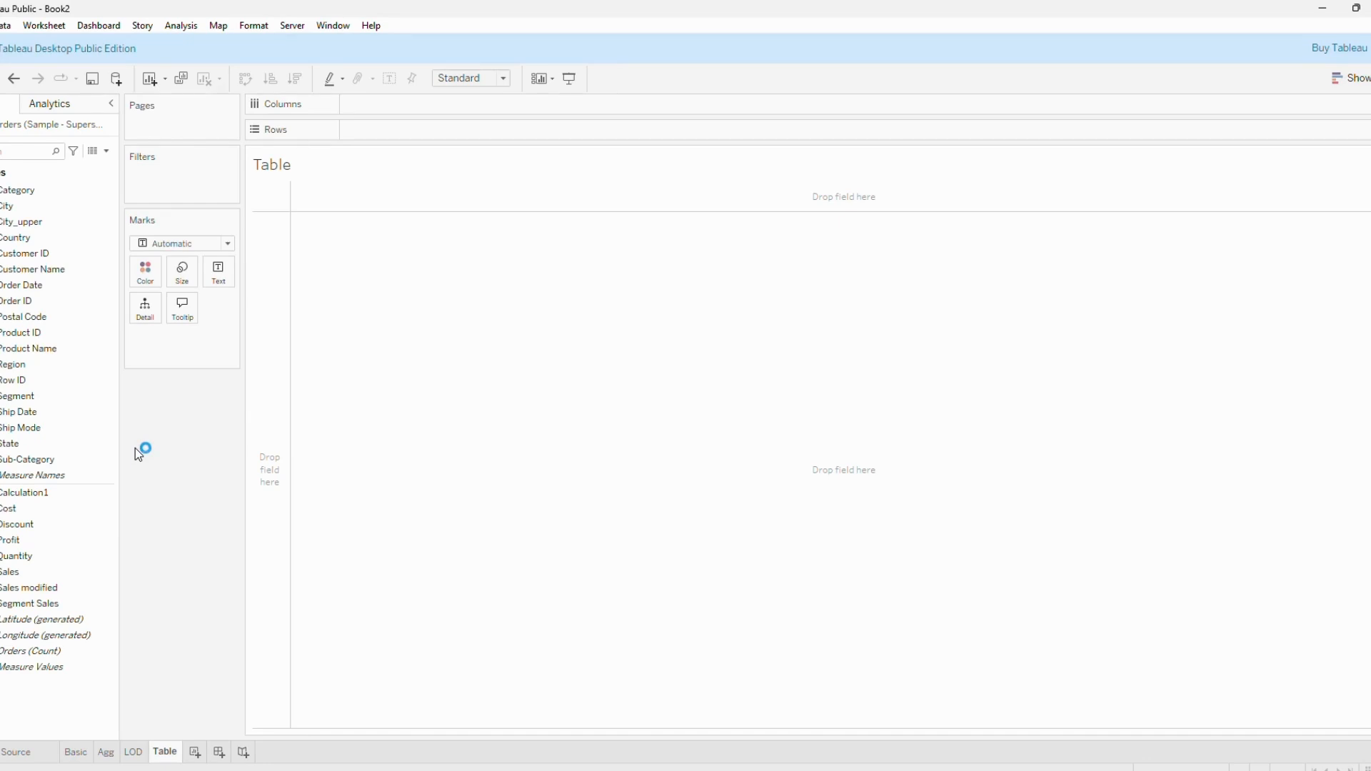
Build a table on the Table sheet with Segment and Category in the rows and summed Sales as values.
{"action": "left_click", "coordinate": [97, 430]}
{"action": "left_click", "coordinate": [83, 397]}
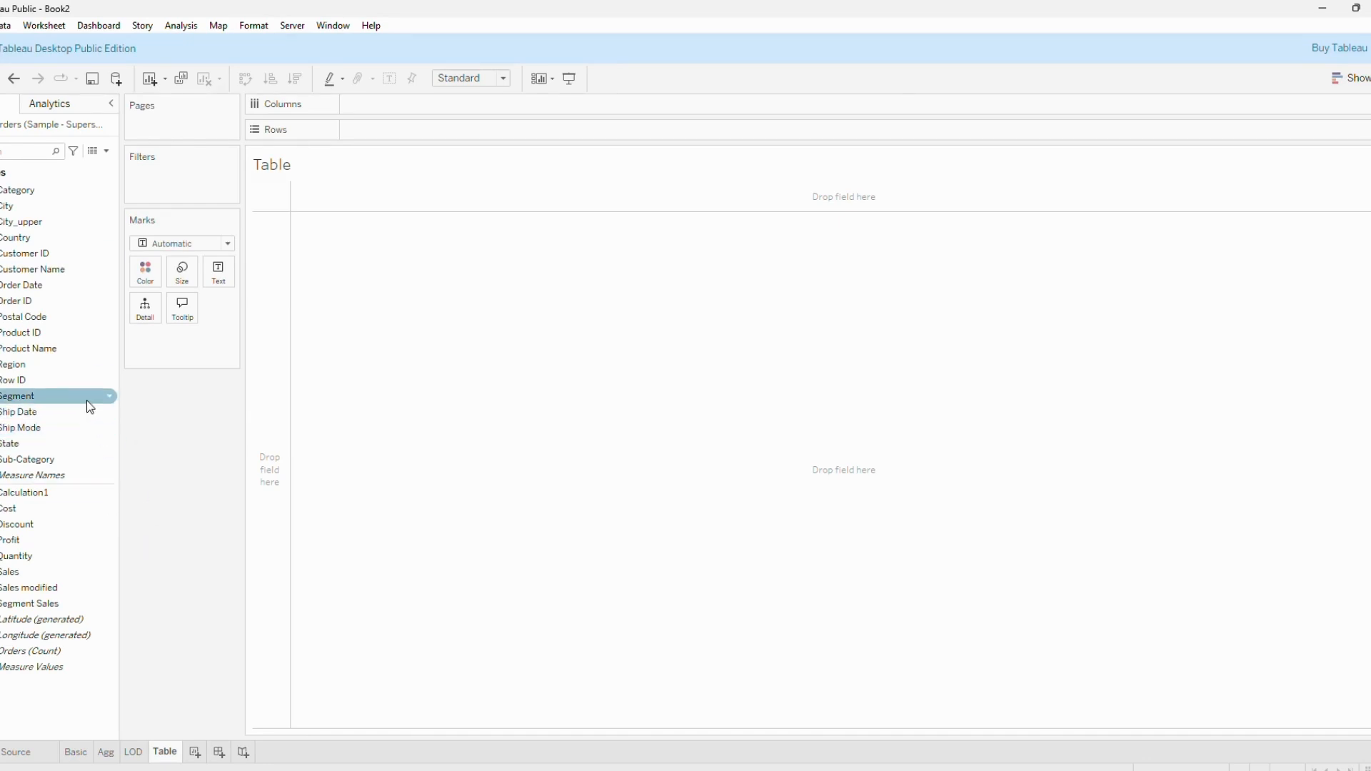
{"action": "left_click_drag", "start_coordinate": [83, 397], "coordinate": [378, 135]}
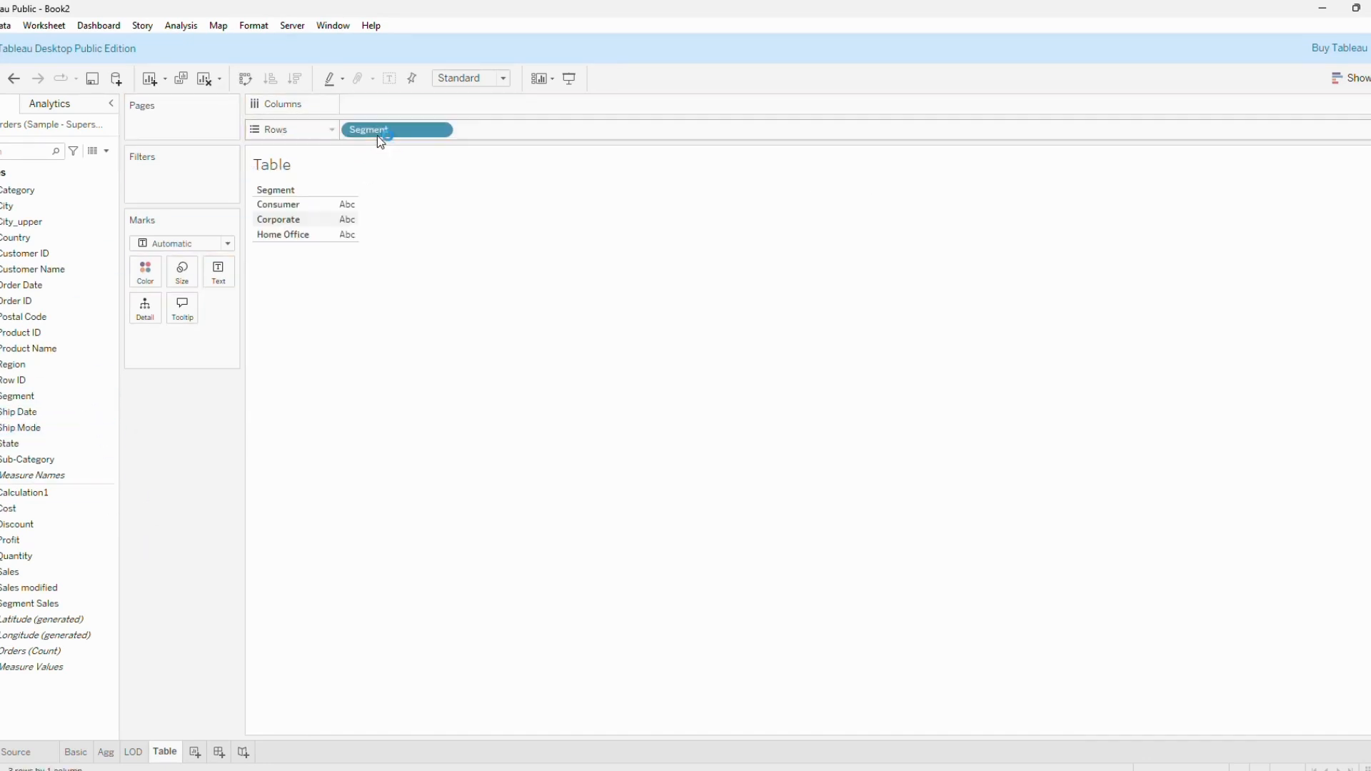
{"action": "left_click", "coordinate": [74, 187]}
{"action": "left_click_drag", "start_coordinate": [80, 187], "coordinate": [508, 128]}
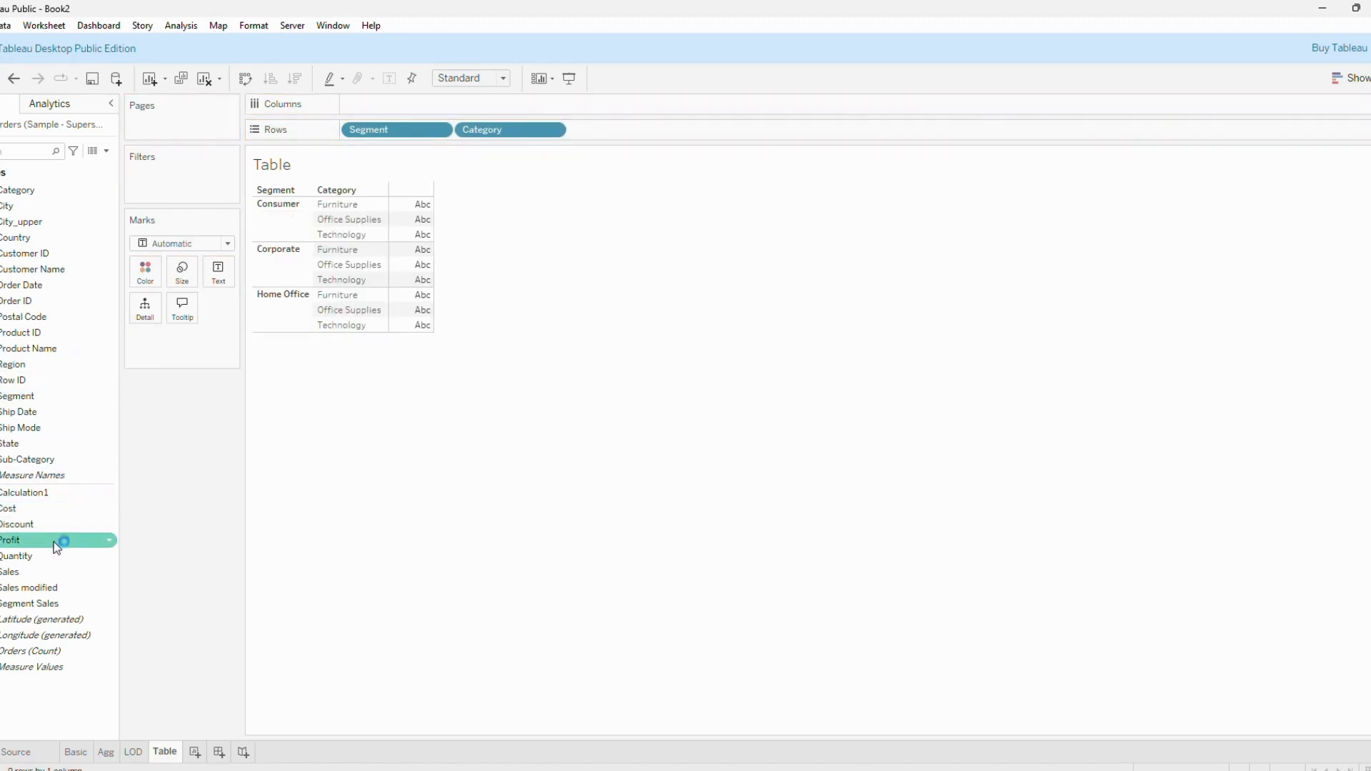
{"action": "double_click", "coordinate": [45, 568]}
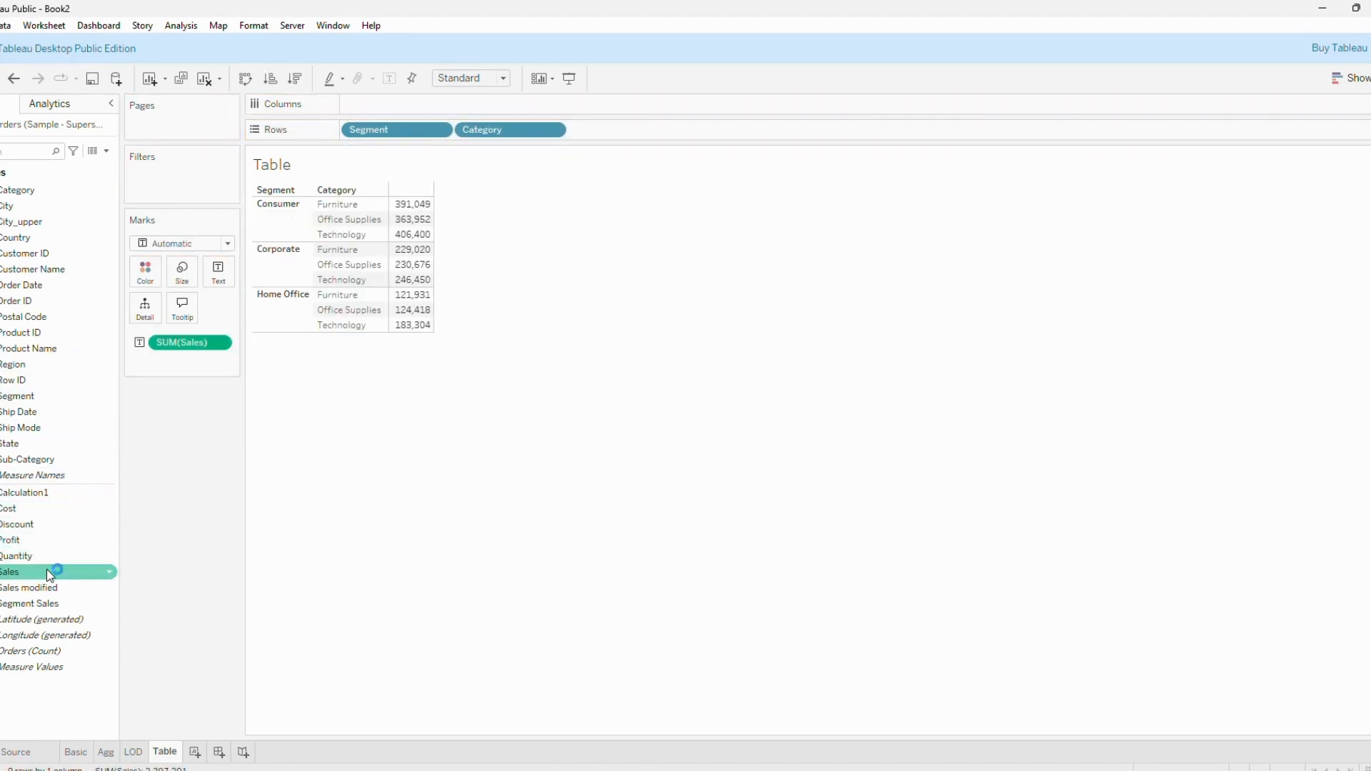
Apply the Percent of Total quick table calculation to the summed Sales values.
{"action": "left_click", "coordinate": [220, 344]}
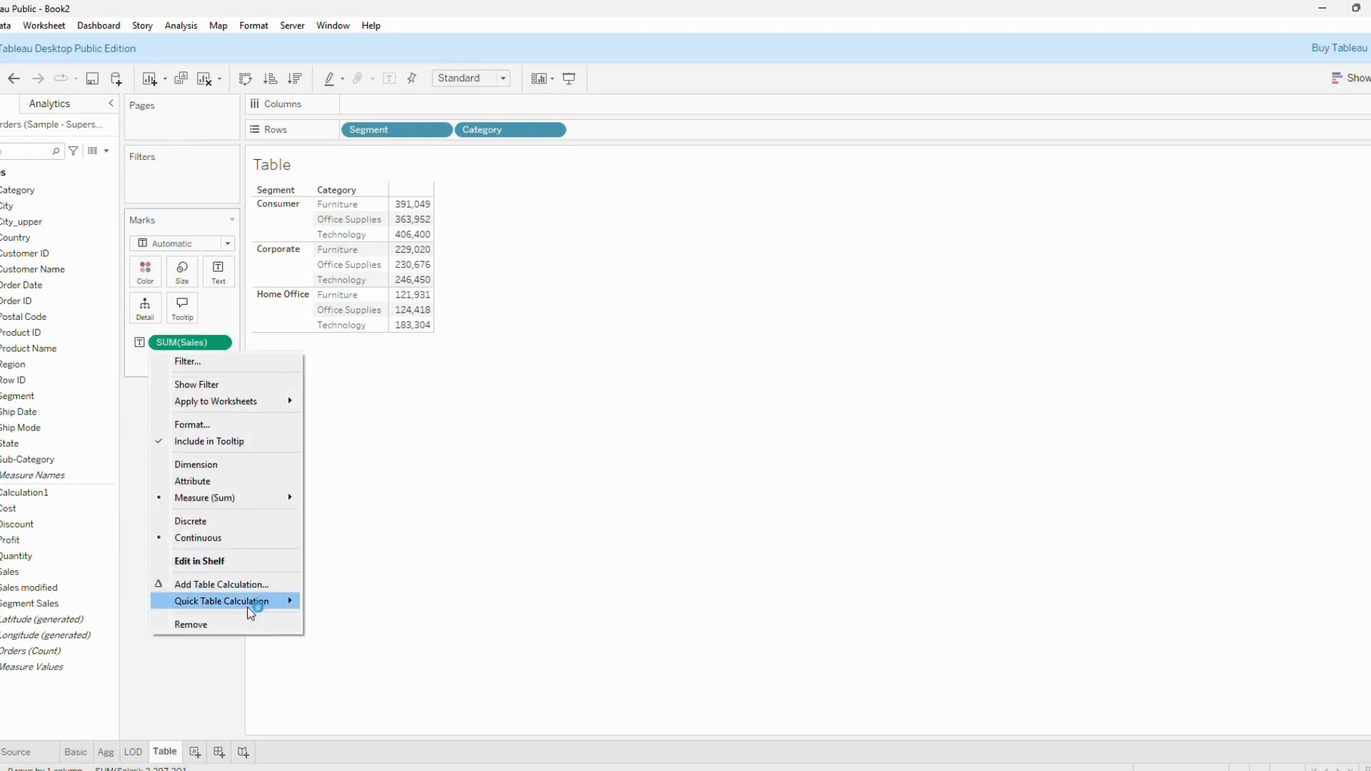
{"action": "mouse_move", "coordinate": [262, 608]}
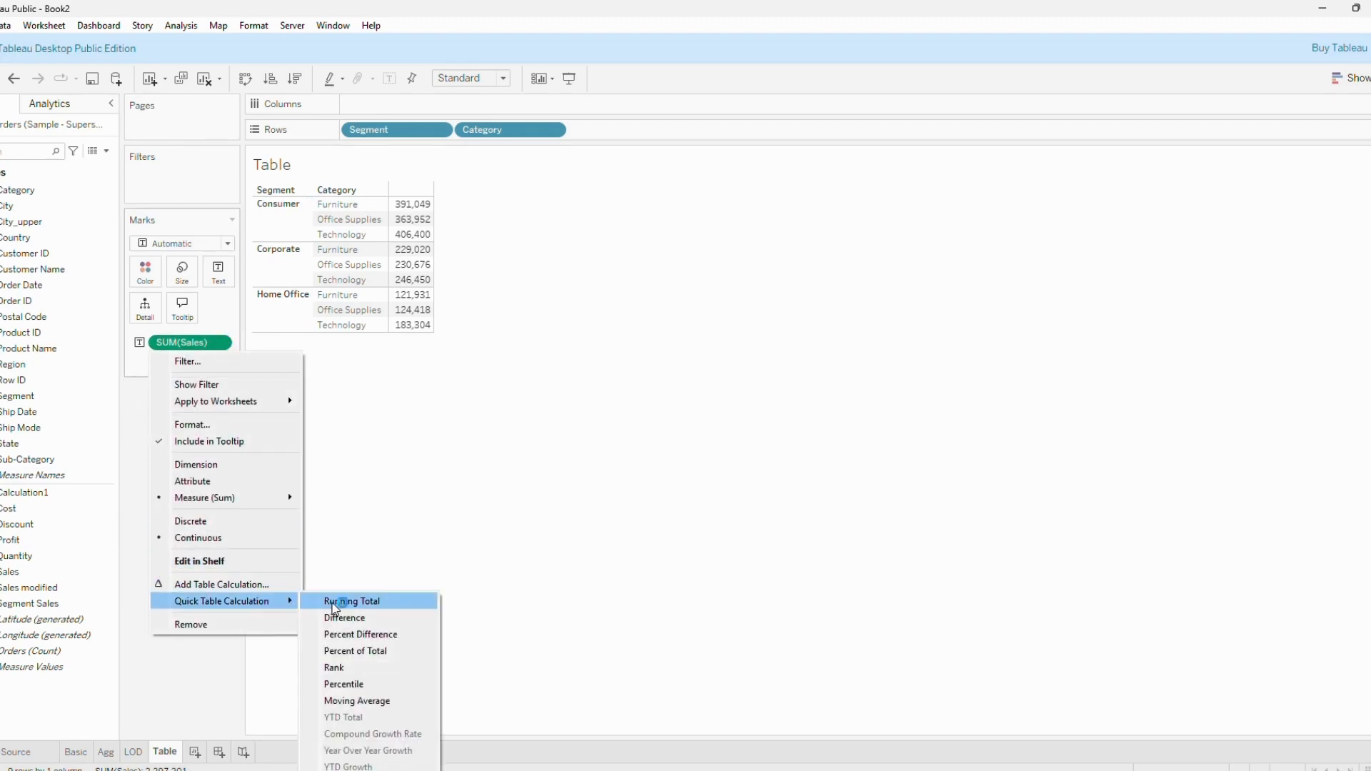
{"action": "left_click", "coordinate": [350, 651]}
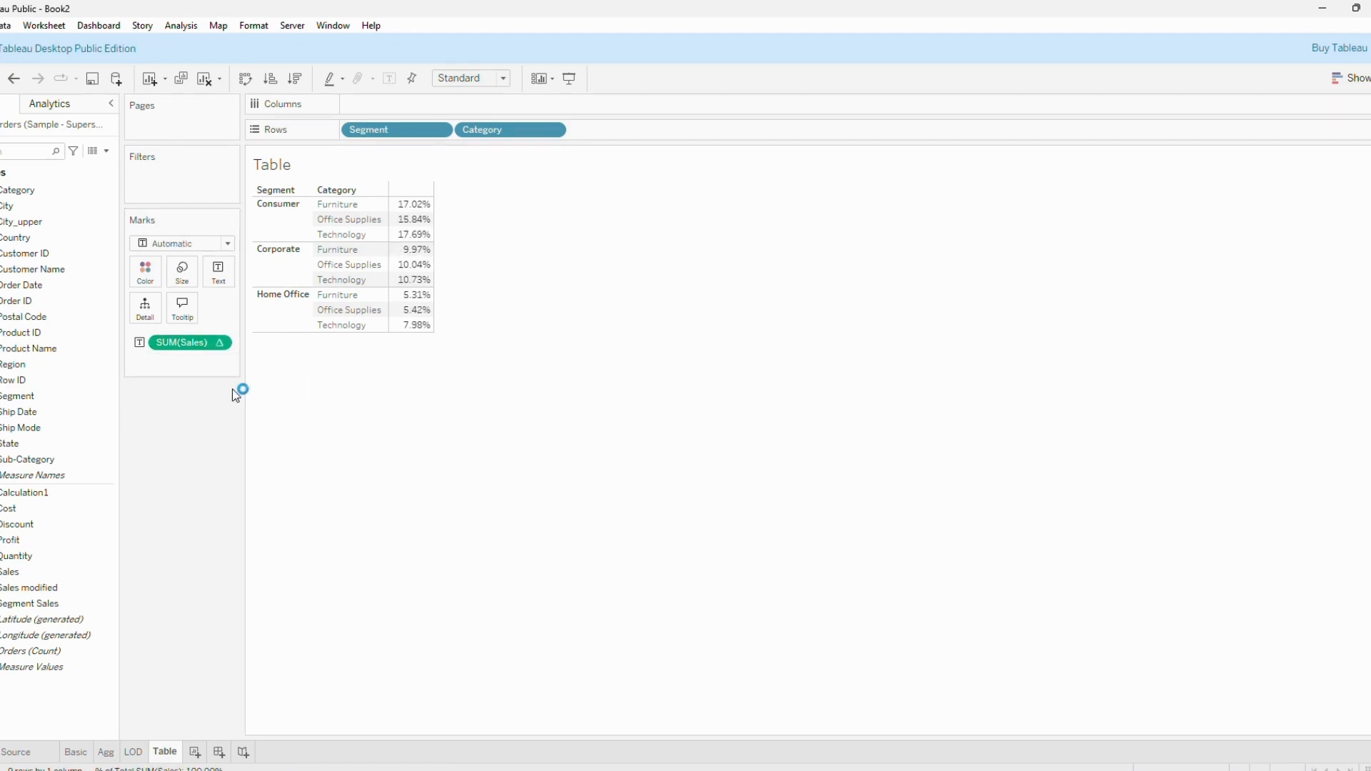
Edit the Percent of Total table calculation on summed Sales so it computes using Pane (down), and close its settings.
{"action": "left_click", "coordinate": [220, 342]}
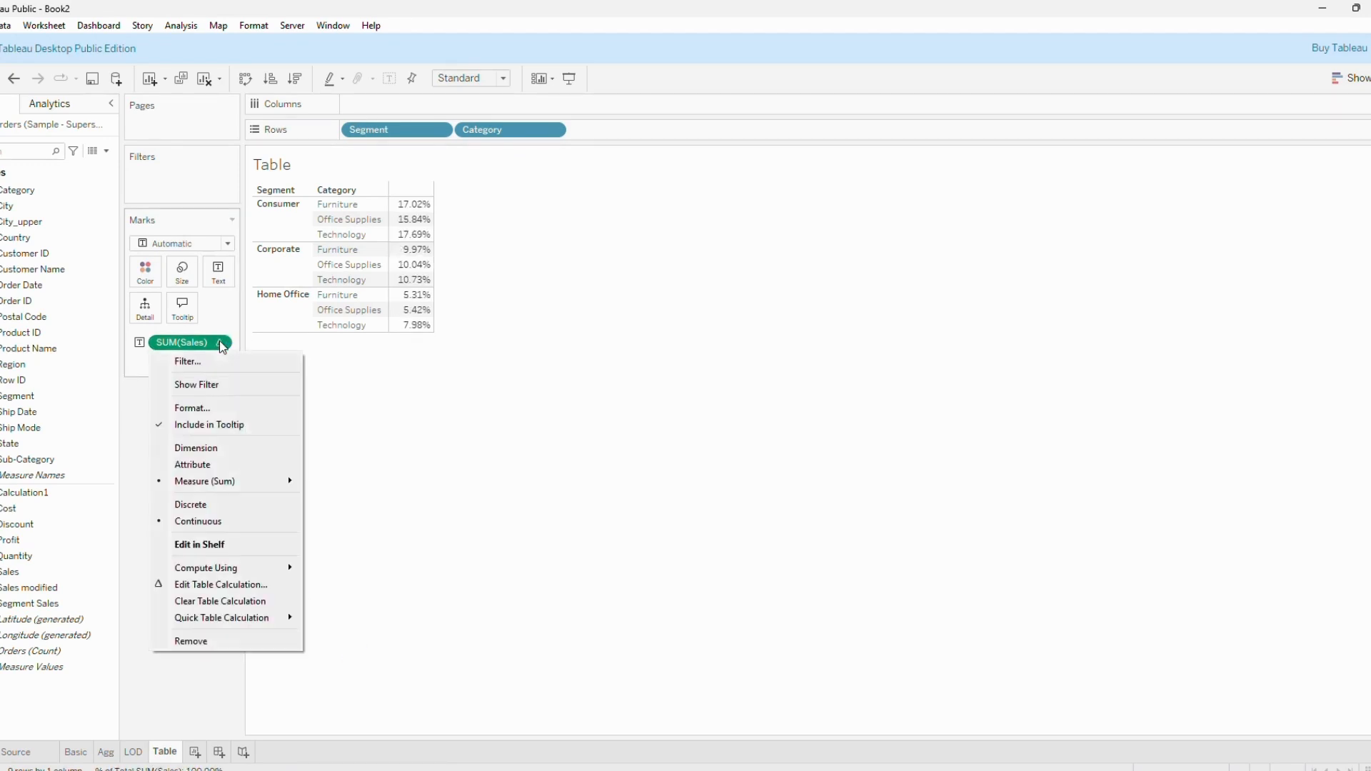
{"action": "left_click", "coordinate": [222, 573]}
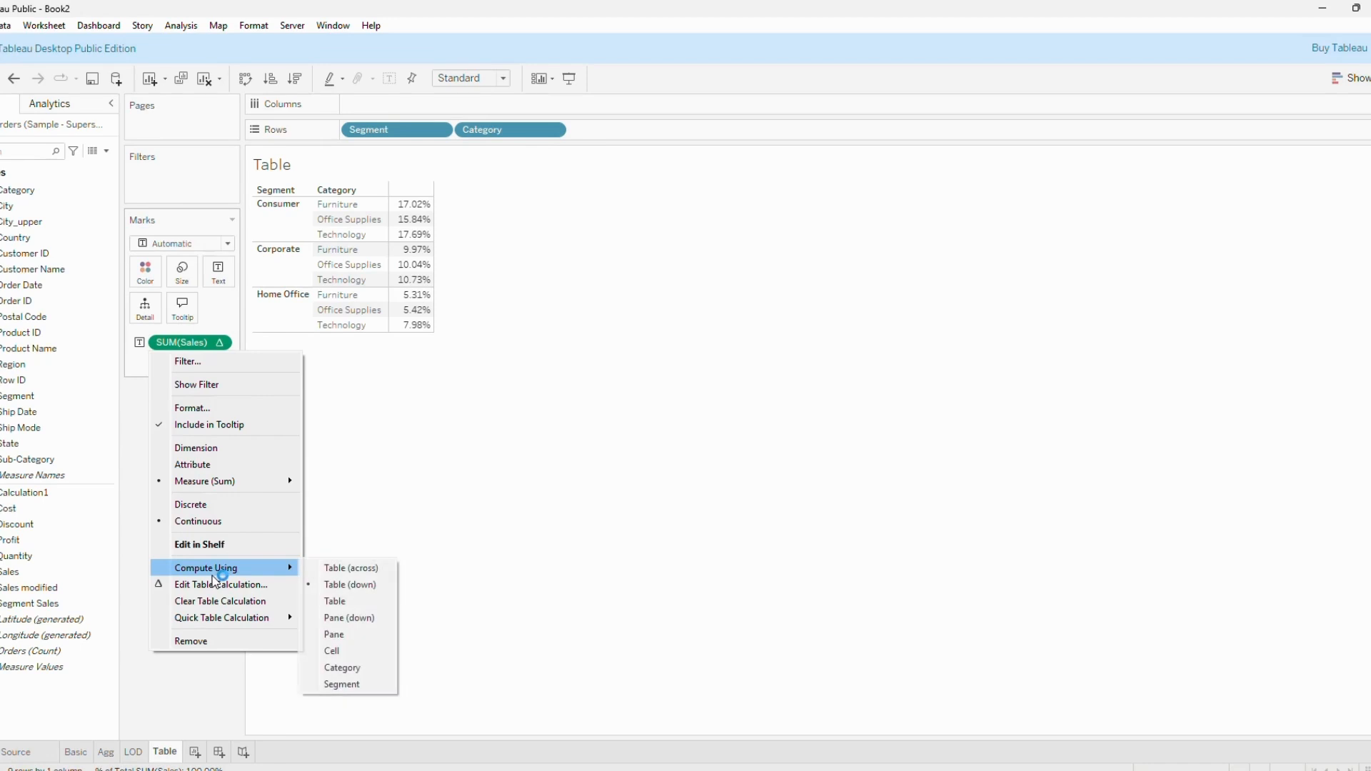
{"action": "left_click", "coordinate": [214, 585]}
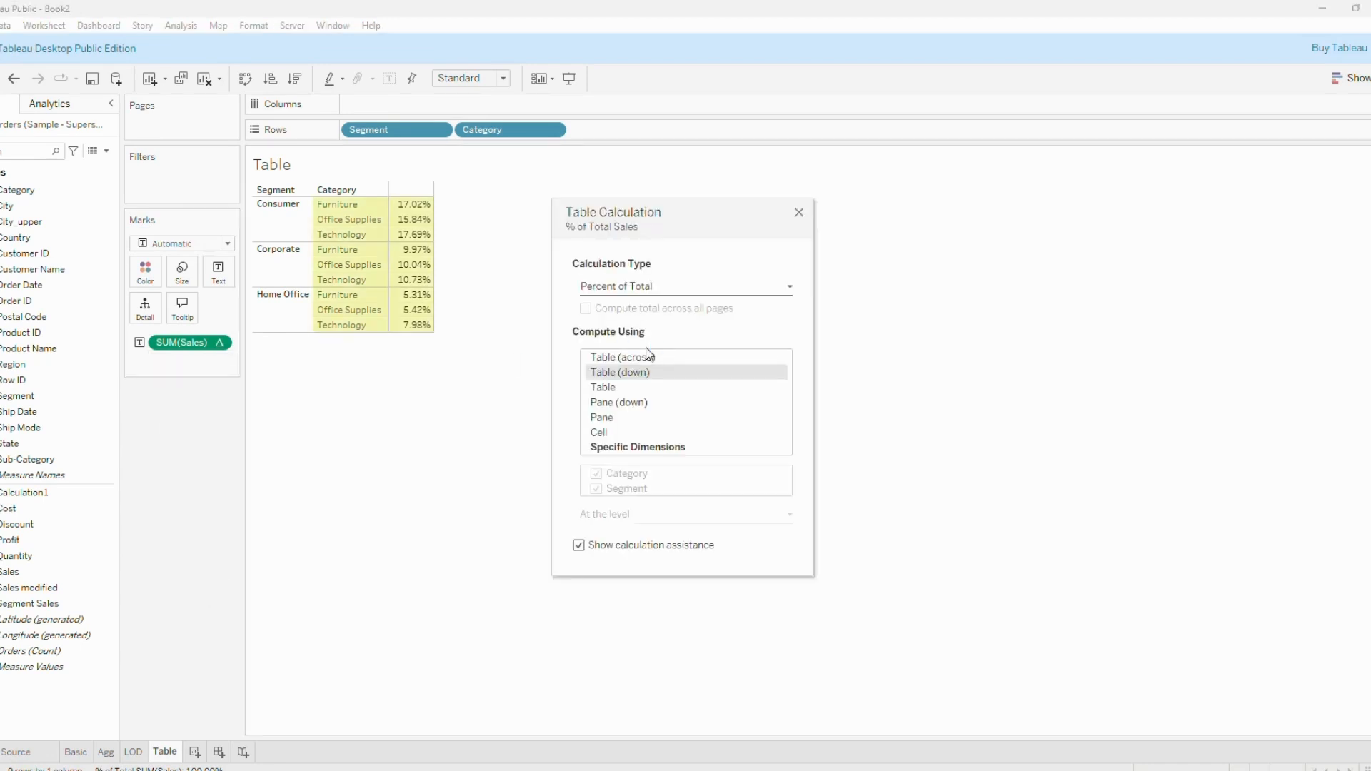
{"action": "left_click", "coordinate": [437, 178]}
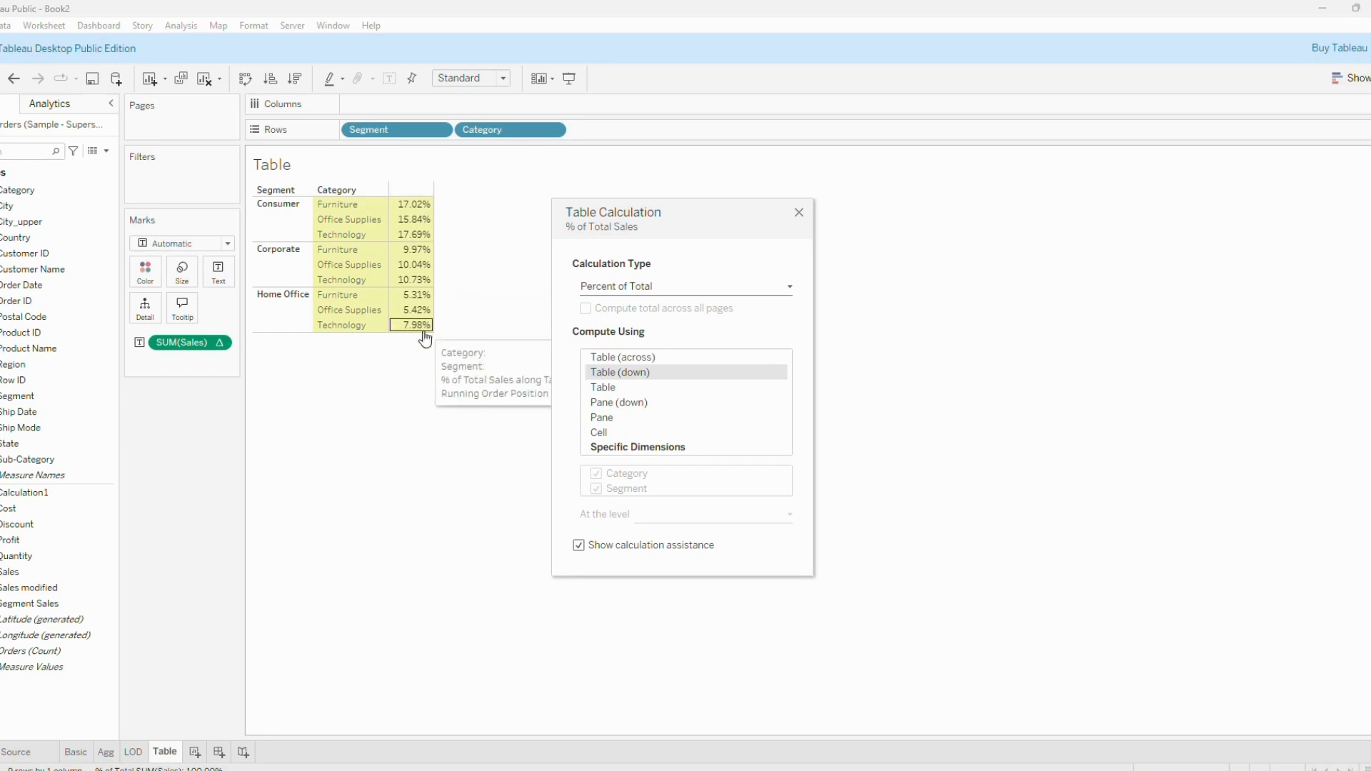
{"action": "left_click", "coordinate": [639, 402]}
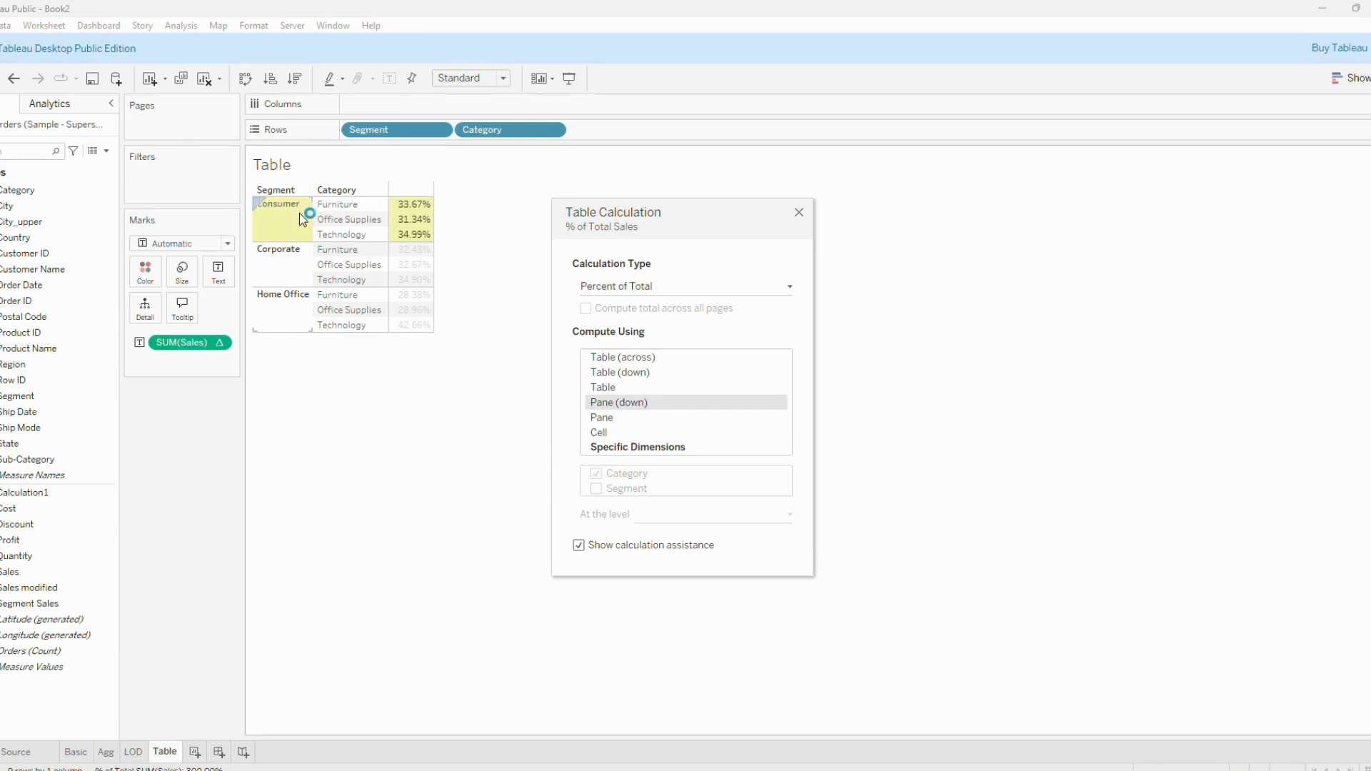
{"action": "mouse_move", "coordinate": [418, 209]}
{"action": "left_click", "coordinate": [799, 214]}
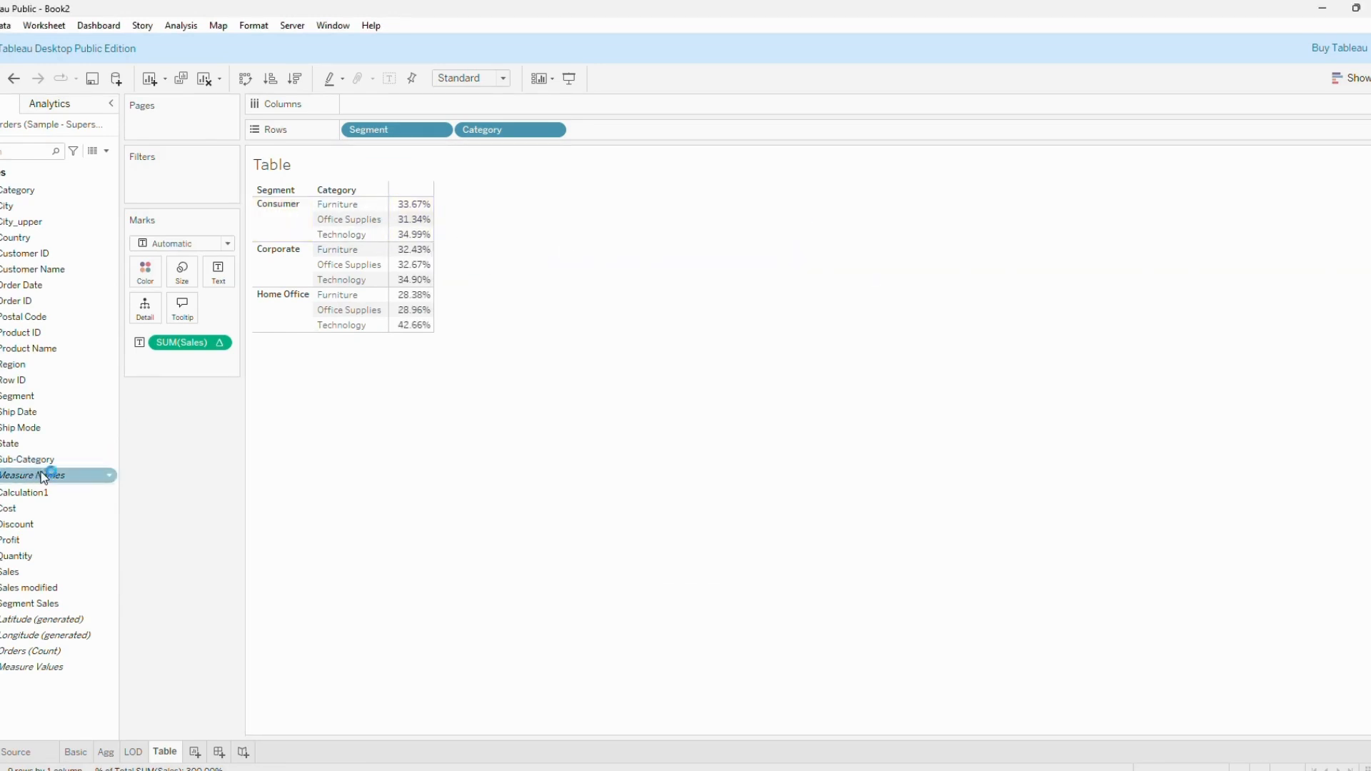
Add Sub-Category to the rows after Category to break the percentages down within each category.
{"action": "left_click_drag", "start_coordinate": [43, 477], "coordinate": [646, 129]}
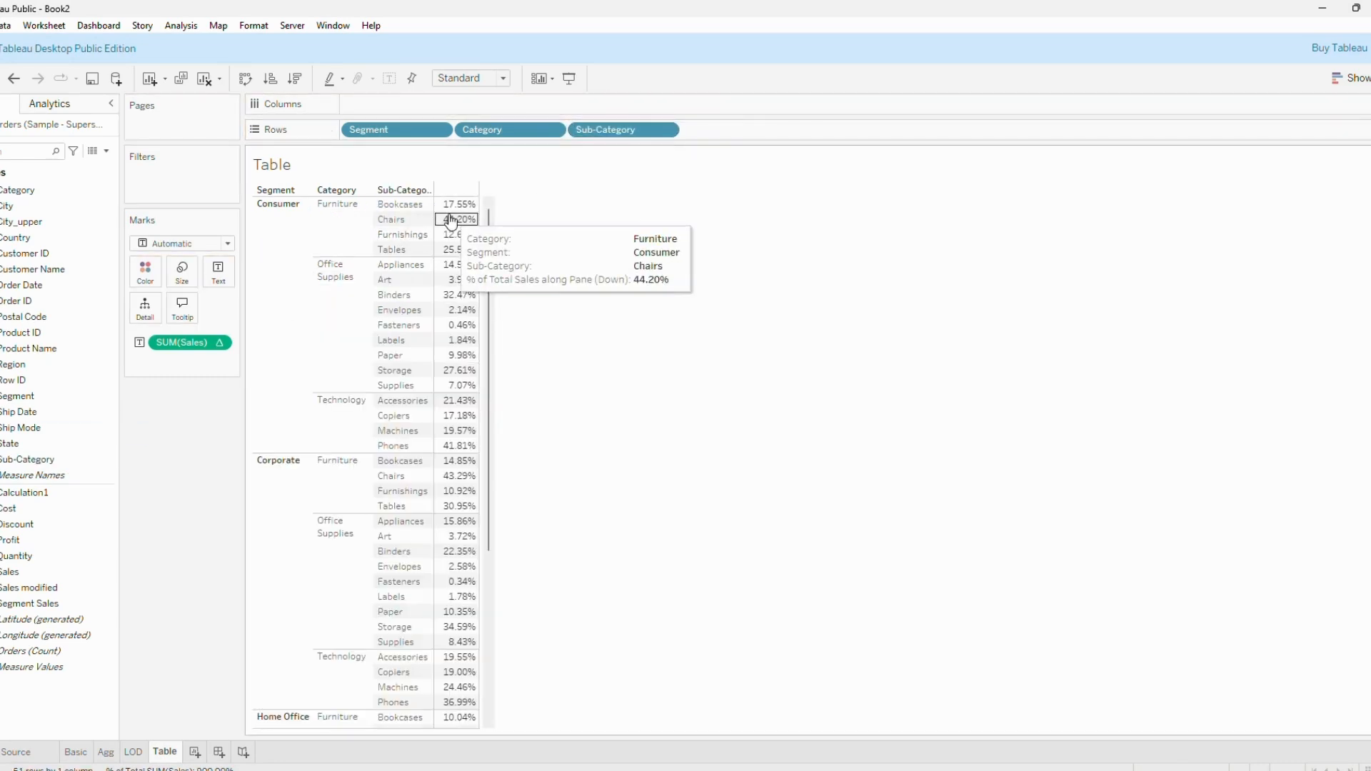
{"action": "left_click", "coordinate": [351, 248]}
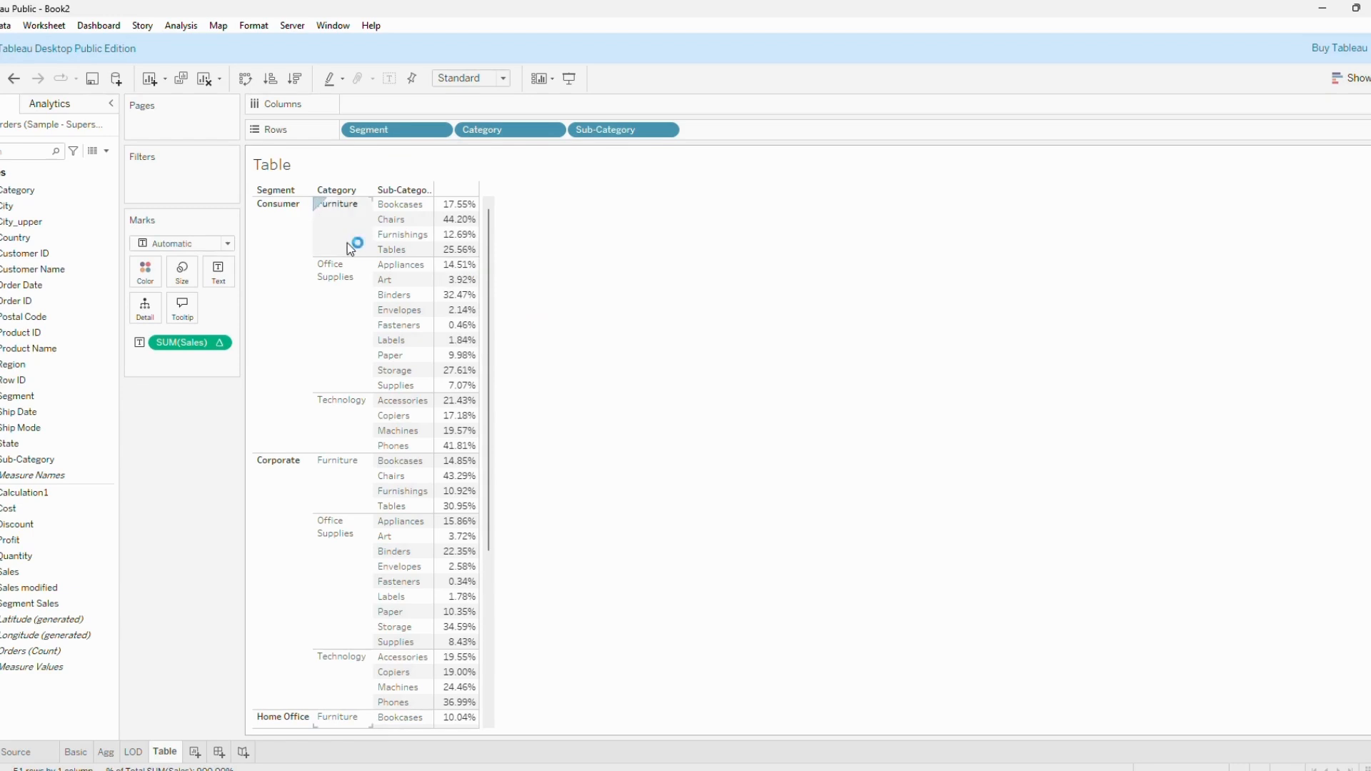